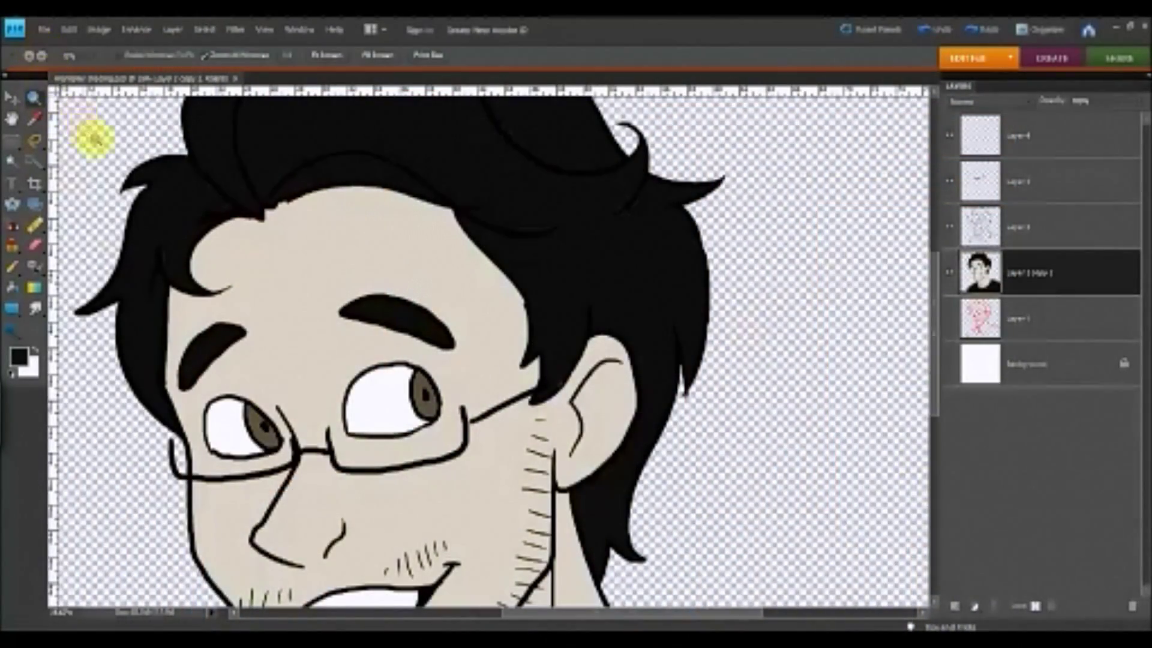
Add a new empty layer directly above the portrait's flat colour layer and choose the Lasso tool.
{"action": "left_click", "coordinate": [94, 138]}
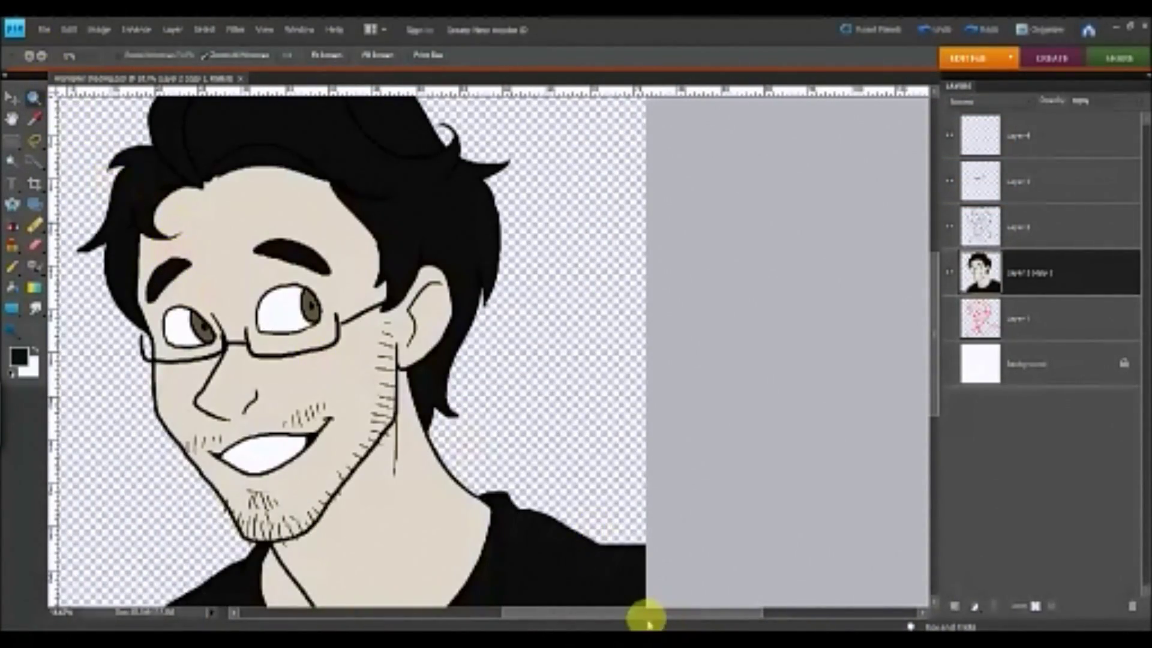
{"action": "mouse_move", "coordinate": [641, 614]}
{"action": "left_mouse_down"}
{"action": "mouse_move", "coordinate": [576, 616]}
{"action": "mouse_move", "coordinate": [589, 615]}
{"action": "left_mouse_up"}
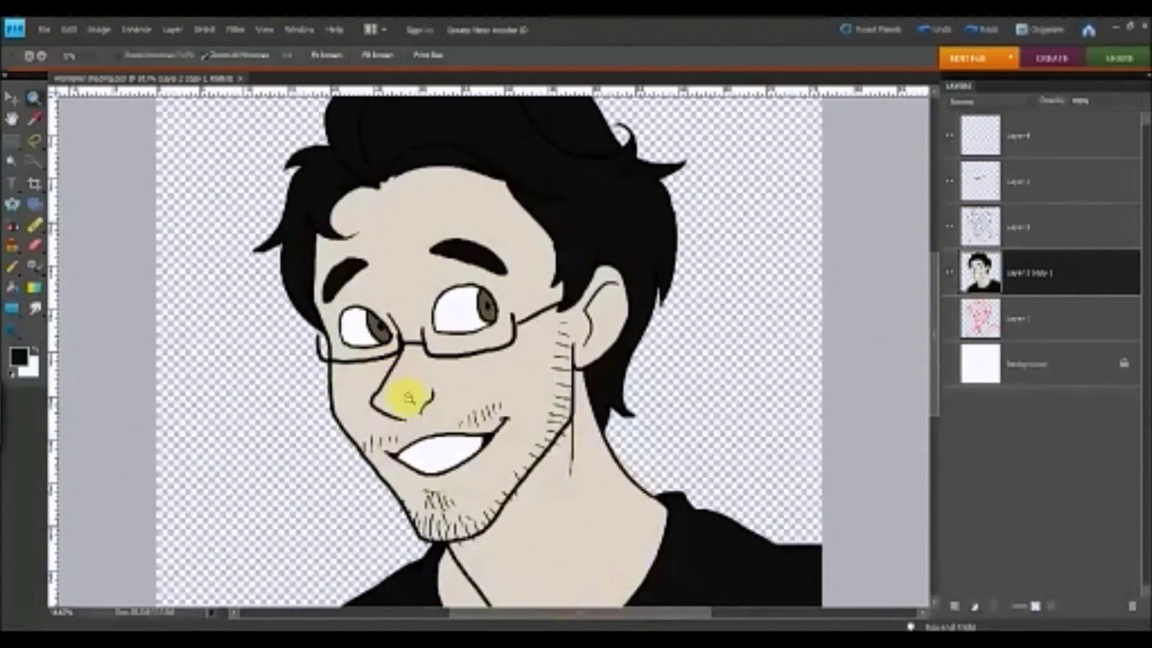
{"action": "left_click_drag", "start_coordinate": [933, 400], "coordinate": [933, 387]}
{"action": "scroll", "coordinate": [935, 389], "scroll_direction": "down", "scroll_amount": 1}
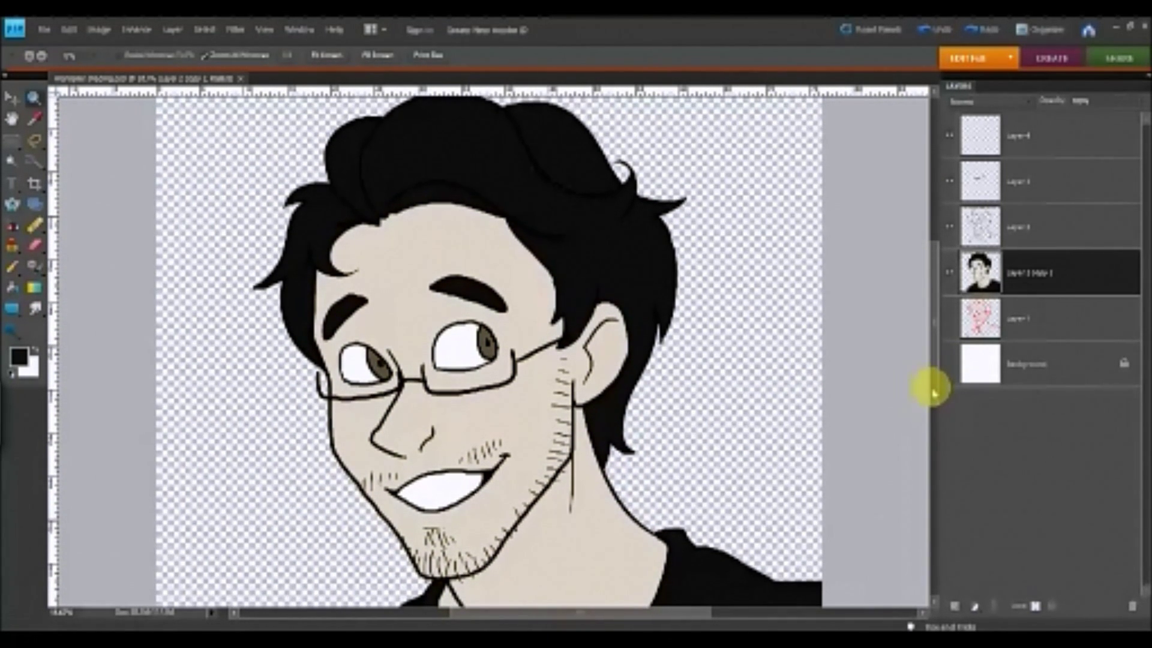
{"action": "left_click_drag", "start_coordinate": [934, 391], "coordinate": [935, 380]}
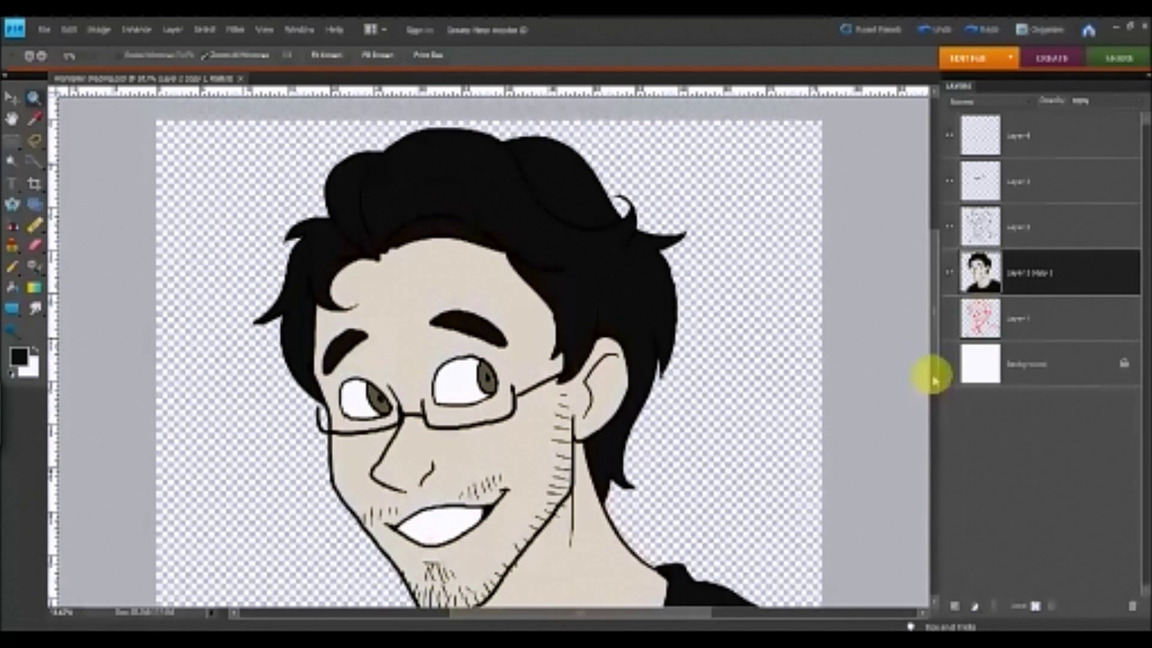
{"action": "scroll", "coordinate": [930, 387], "scroll_direction": "down", "scroll_amount": 5}
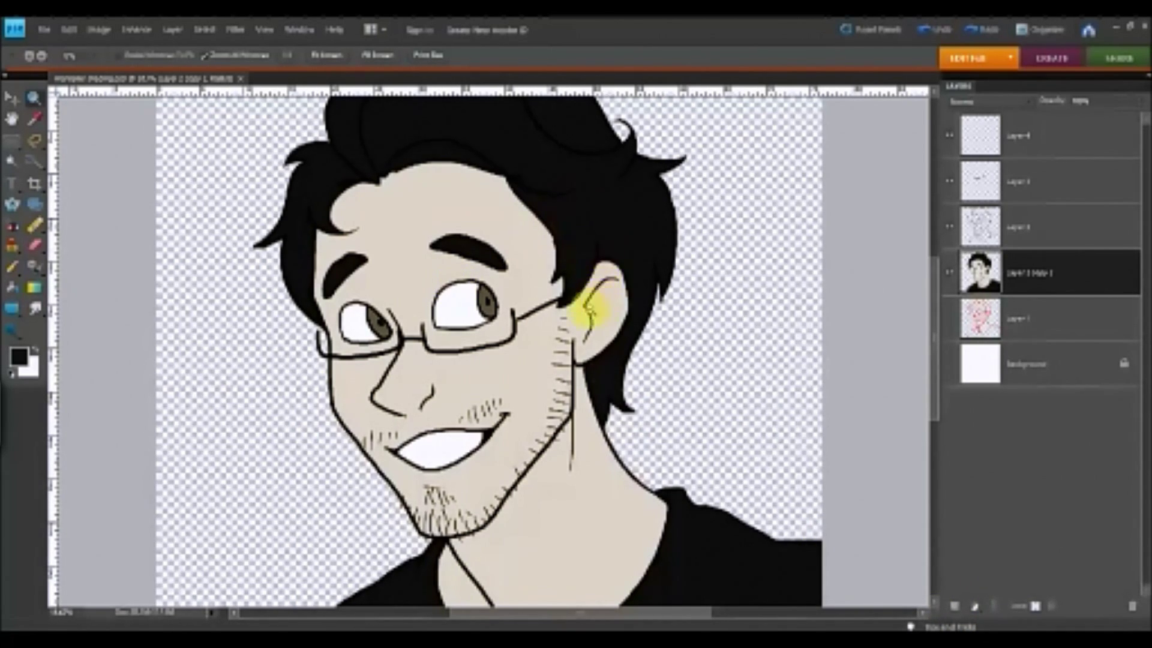
{"action": "left_click", "coordinate": [35, 141]}
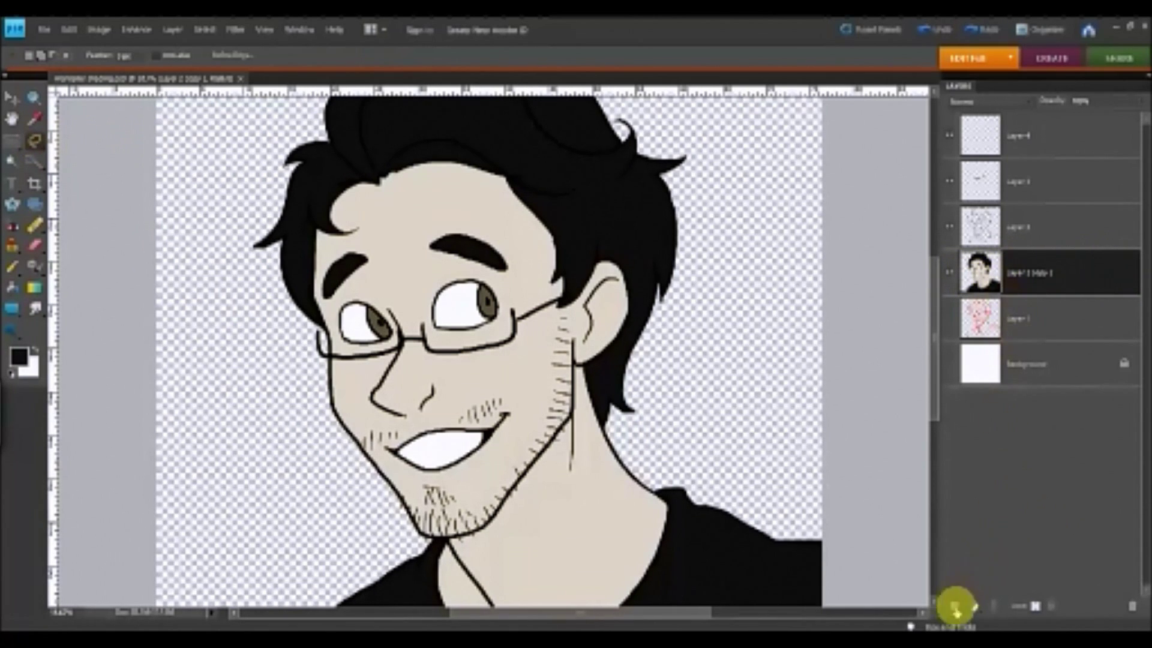
{"action": "left_click", "coordinate": [955, 607]}
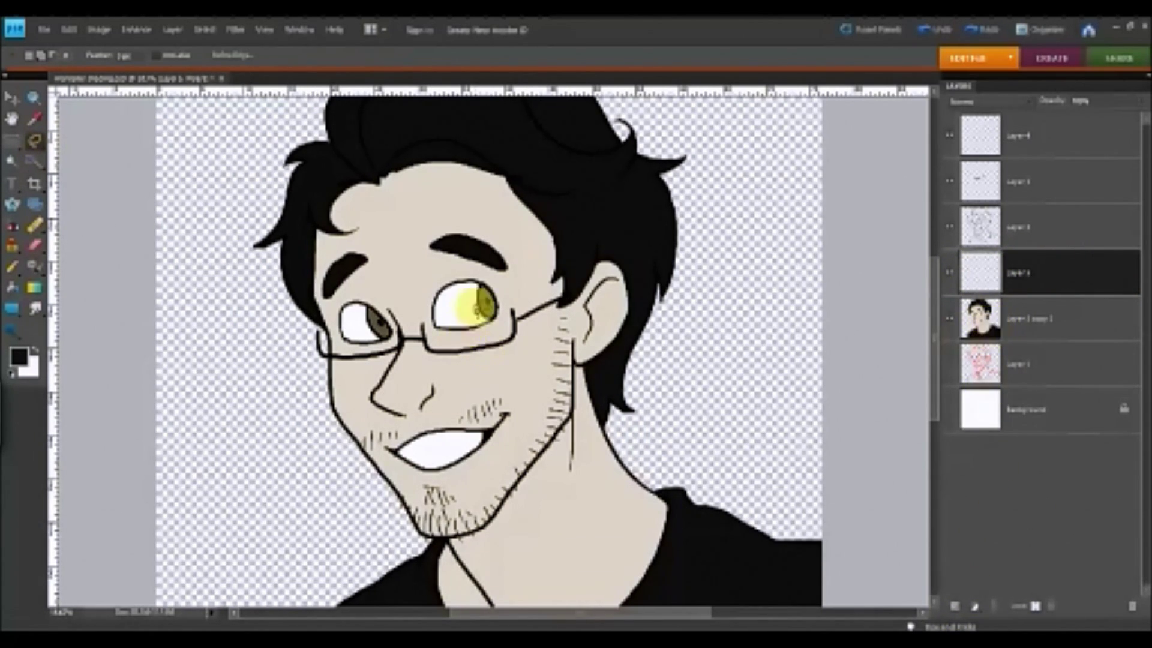
Lasso a shadow area across the hair to the back of the head, including a strip below the hairline to the temple.
{"action": "scroll", "coordinate": [924, 333], "scroll_direction": "up", "scroll_amount": 2}
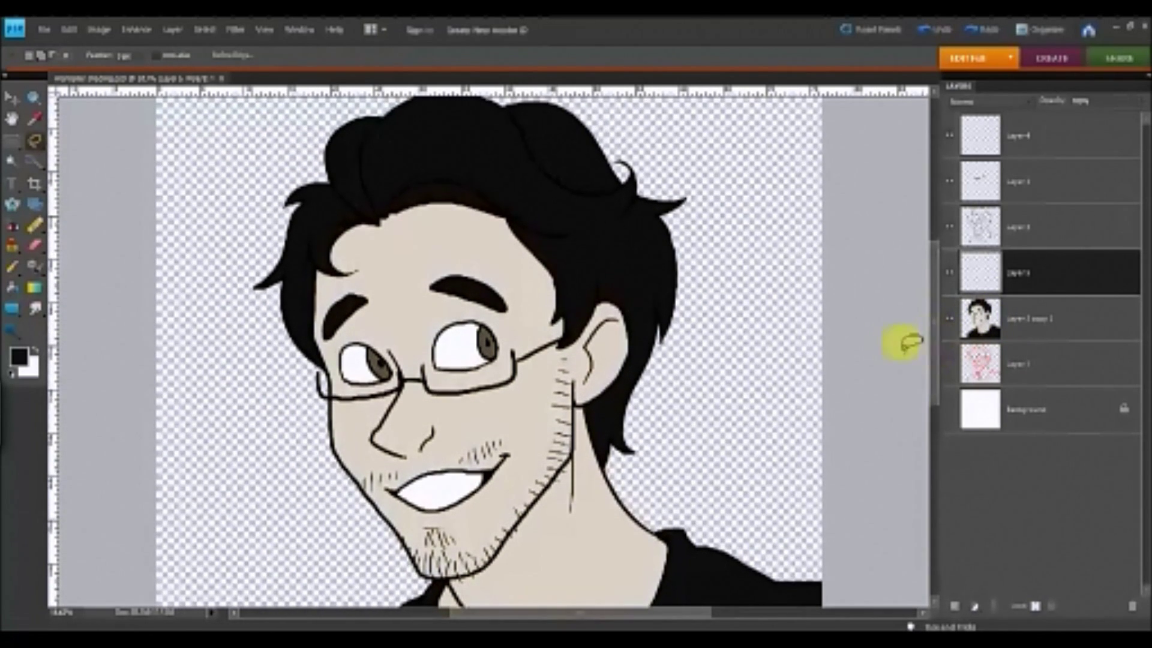
{"action": "mouse_move", "coordinate": [444, 189]}
{"action": "left_mouse_down"}
{"action": "mouse_move", "coordinate": [441, 140]}
{"action": "mouse_move", "coordinate": [555, 156]}
{"action": "mouse_move", "coordinate": [526, 160]}
{"action": "mouse_move", "coordinate": [612, 201]}
{"action": "mouse_move", "coordinate": [669, 201]}
{"action": "mouse_move", "coordinate": [694, 257]}
{"action": "mouse_move", "coordinate": [705, 352]}
{"action": "mouse_move", "coordinate": [658, 306]}
{"action": "mouse_move", "coordinate": [489, 211]}
{"action": "mouse_move", "coordinate": [418, 202]}
{"action": "left_mouse_up"}
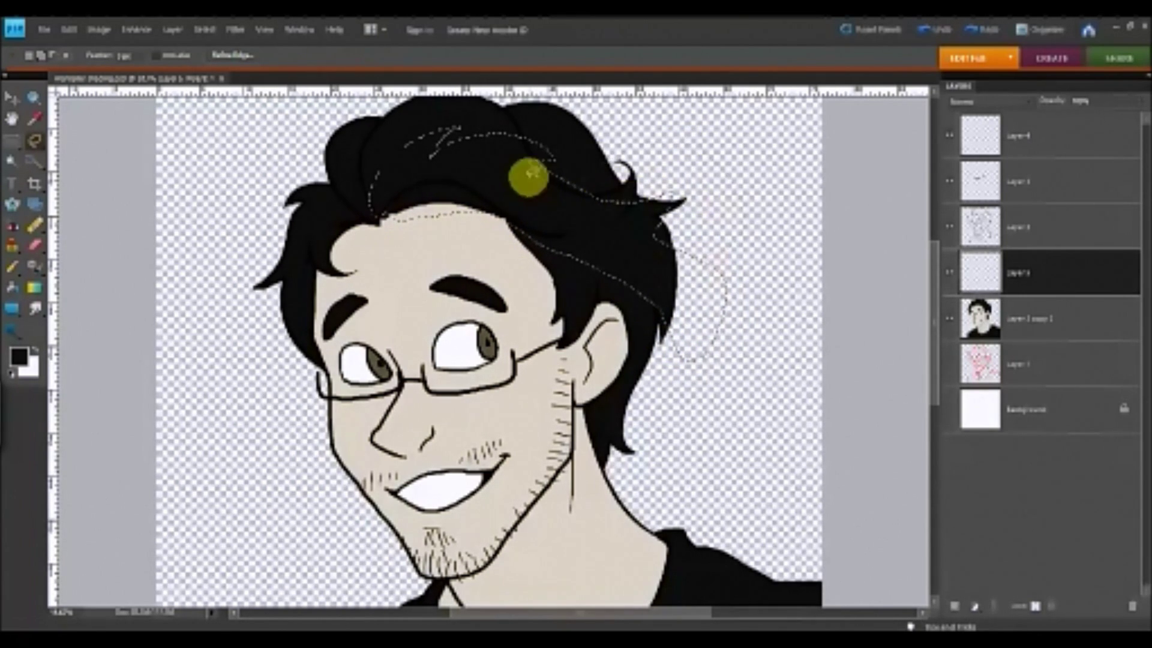
{"action": "scroll", "coordinate": [924, 313], "scroll_direction": "down", "scroll_amount": 1}
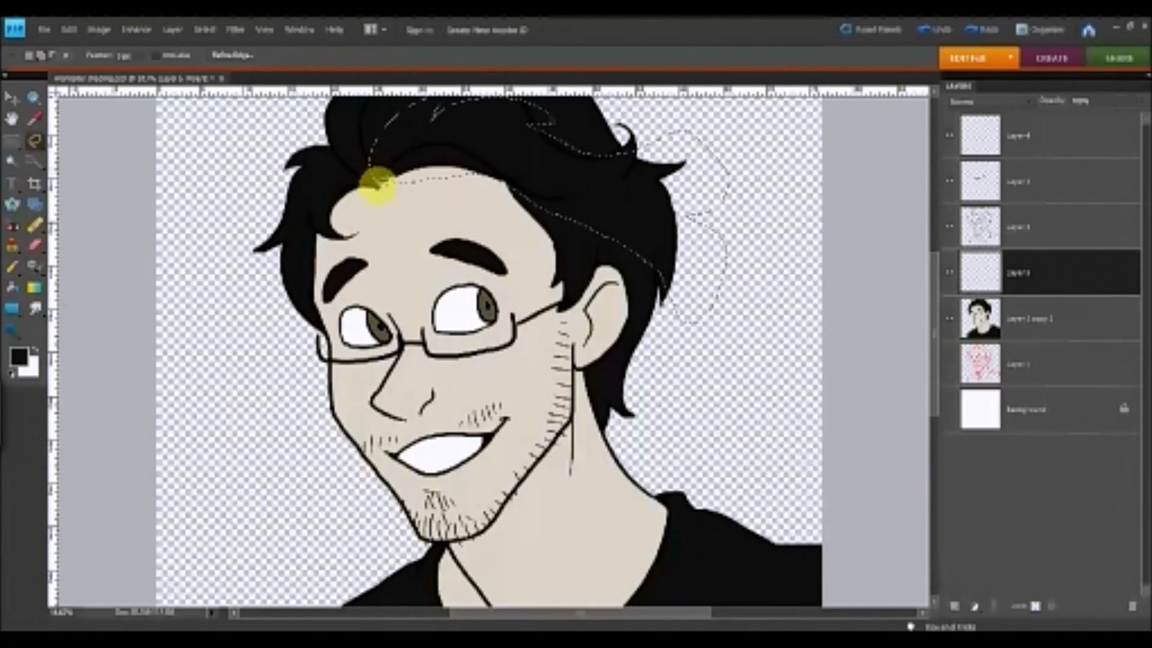
{"action": "mouse_move", "coordinate": [403, 182]}
{"action": "left_mouse_down"}
{"action": "mouse_move", "coordinate": [501, 200]}
{"action": "mouse_move", "coordinate": [493, 195]}
{"action": "left_mouse_up"}
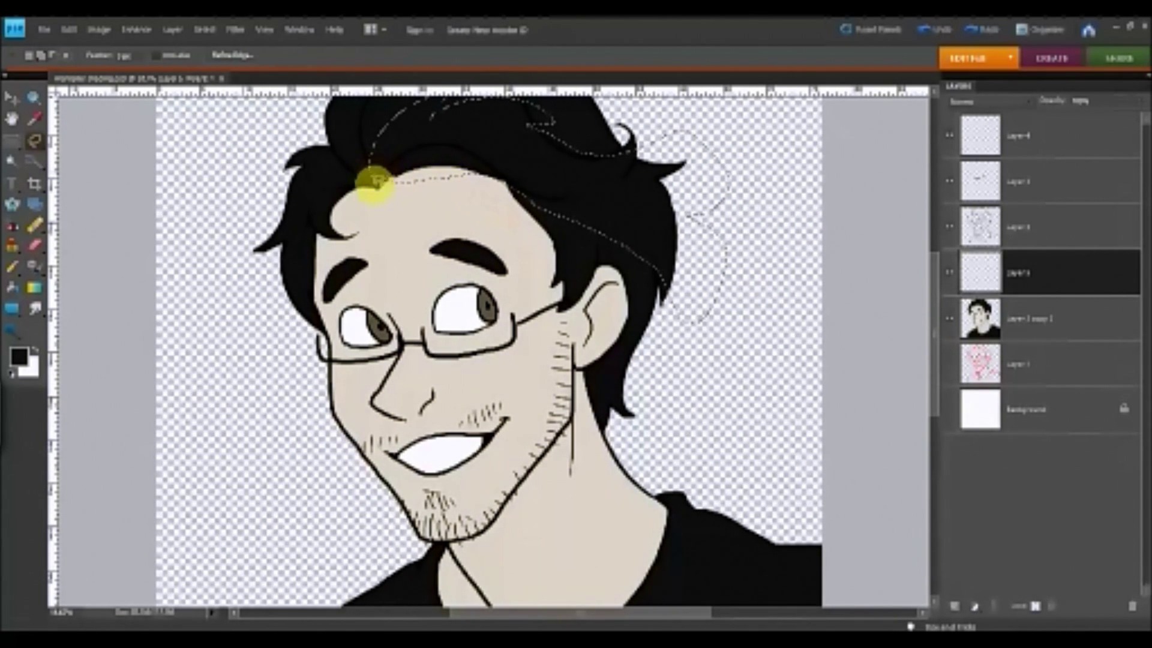
{"action": "left_click_drag", "start_coordinate": [378, 189], "coordinate": [445, 192]}
{"action": "mouse_move", "coordinate": [549, 277]}
{"action": "left_mouse_down"}
{"action": "mouse_move", "coordinate": [568, 297]}
{"action": "mouse_move", "coordinate": [594, 296]}
{"action": "mouse_move", "coordinate": [628, 244]}
{"action": "left_mouse_up"}
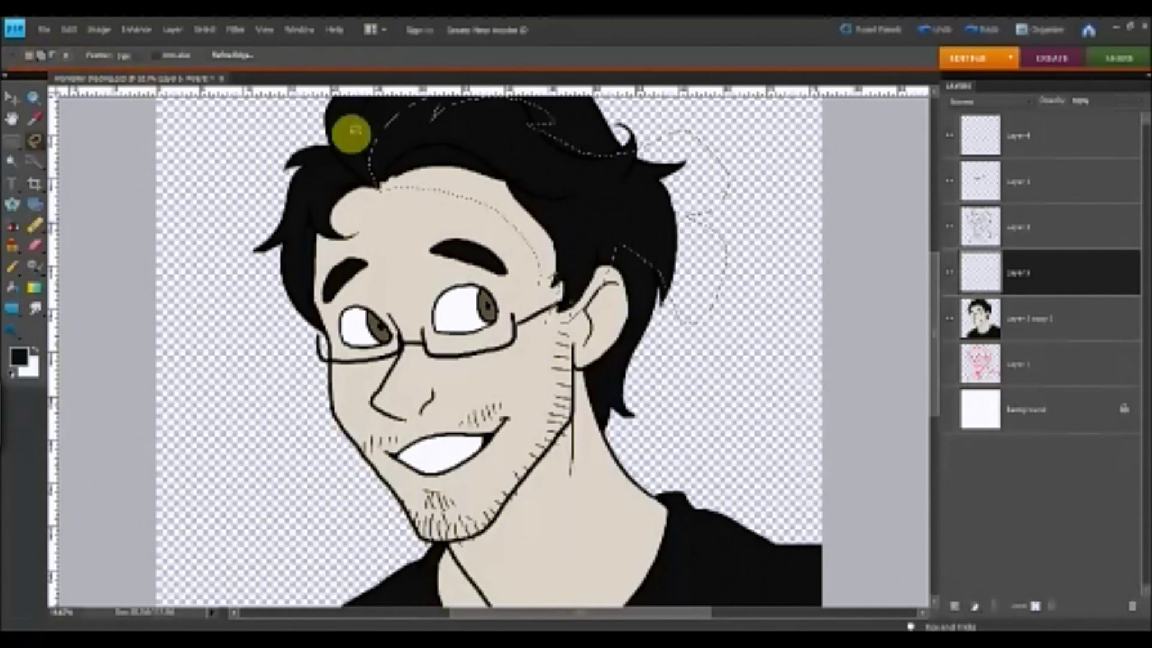
Extend the shadow selection over the ear and back of the head, down the shaded cheek and jaw, and onto the neck.
{"action": "mouse_move", "coordinate": [599, 250]}
{"action": "left_mouse_down"}
{"action": "mouse_move", "coordinate": [694, 406]}
{"action": "mouse_move", "coordinate": [624, 447]}
{"action": "mouse_move", "coordinate": [571, 411]}
{"action": "mouse_move", "coordinate": [568, 342]}
{"action": "mouse_move", "coordinate": [589, 303]}
{"action": "mouse_move", "coordinate": [561, 306]}
{"action": "mouse_move", "coordinate": [546, 429]}
{"action": "left_mouse_up"}
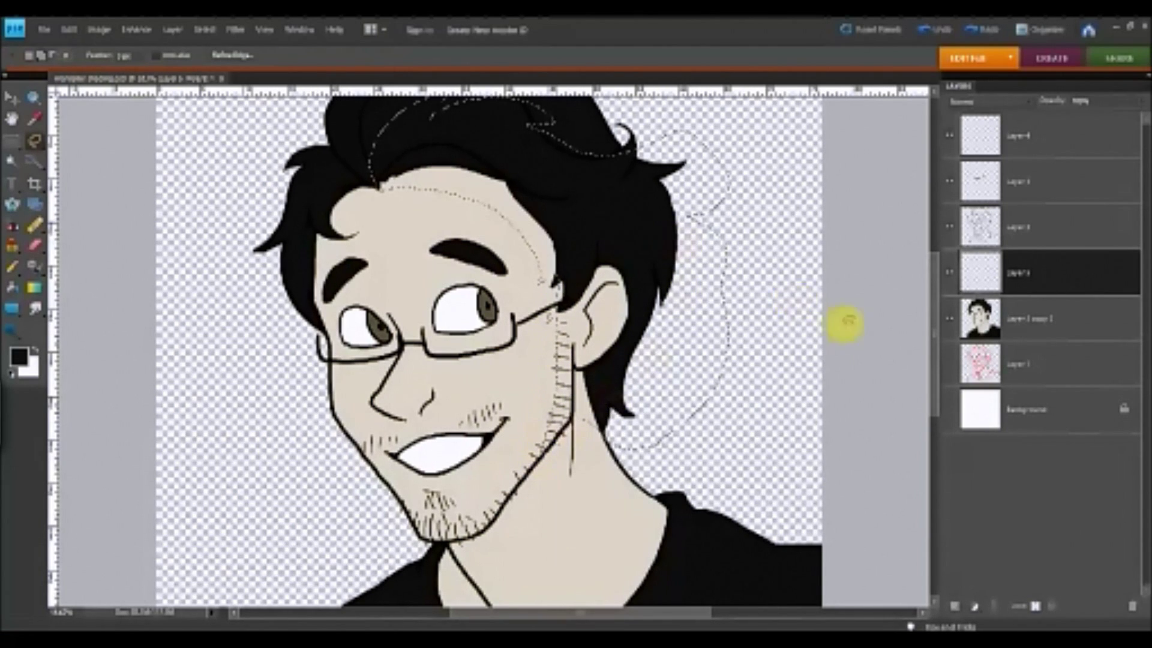
{"action": "scroll", "coordinate": [926, 380], "scroll_direction": "down", "scroll_amount": 3}
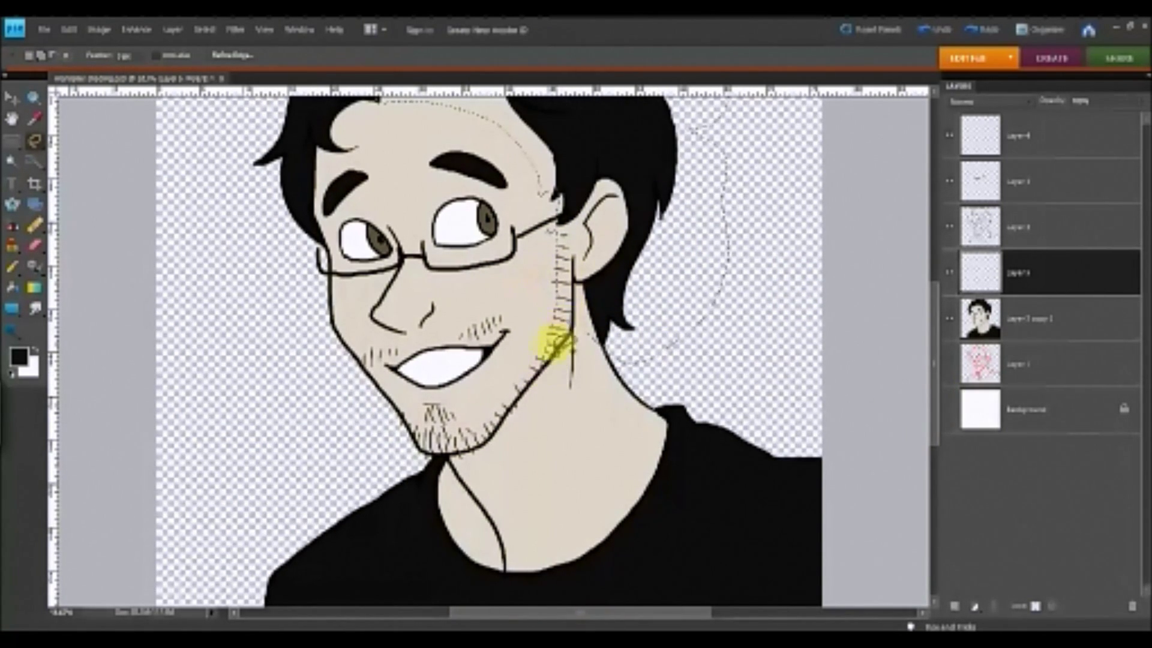
{"action": "mouse_move", "coordinate": [543, 359]}
{"action": "left_mouse_down"}
{"action": "mouse_move", "coordinate": [556, 248]}
{"action": "mouse_move", "coordinate": [531, 375]}
{"action": "left_mouse_up"}
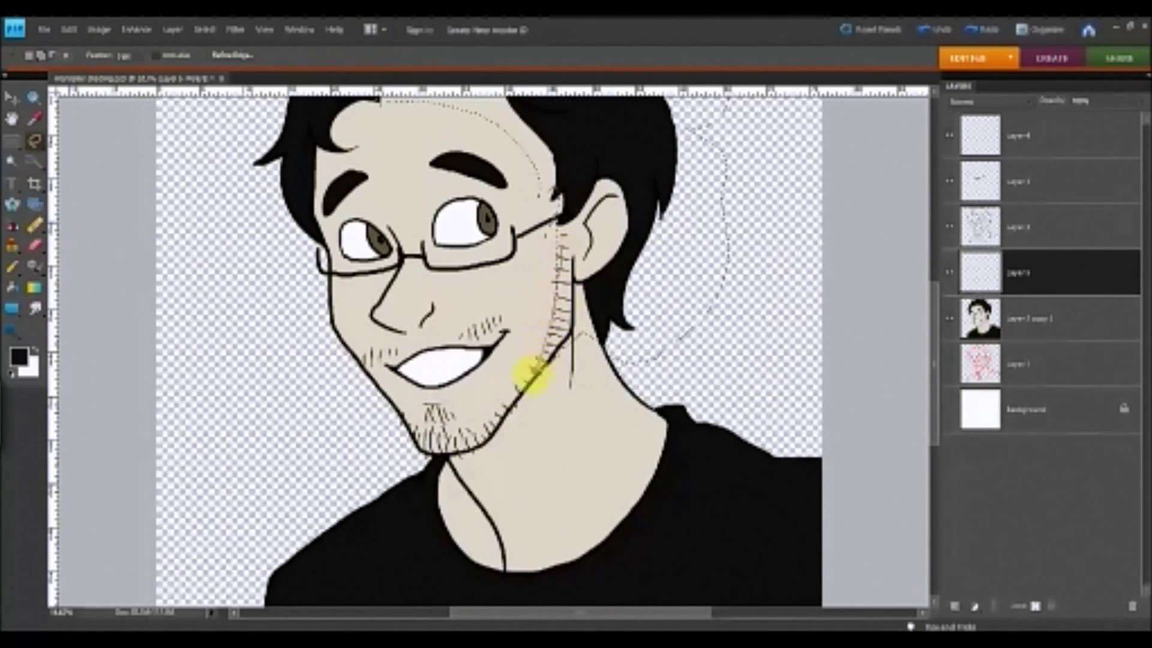
{"action": "mouse_move", "coordinate": [561, 493]}
{"action": "left_mouse_down"}
{"action": "mouse_move", "coordinate": [517, 568]}
{"action": "mouse_move", "coordinate": [695, 504]}
{"action": "mouse_move", "coordinate": [664, 242]}
{"action": "mouse_move", "coordinate": [717, 114]}
{"action": "left_mouse_up"}
{"action": "left_click_drag", "start_coordinate": [926, 403], "coordinate": [933, 430]}
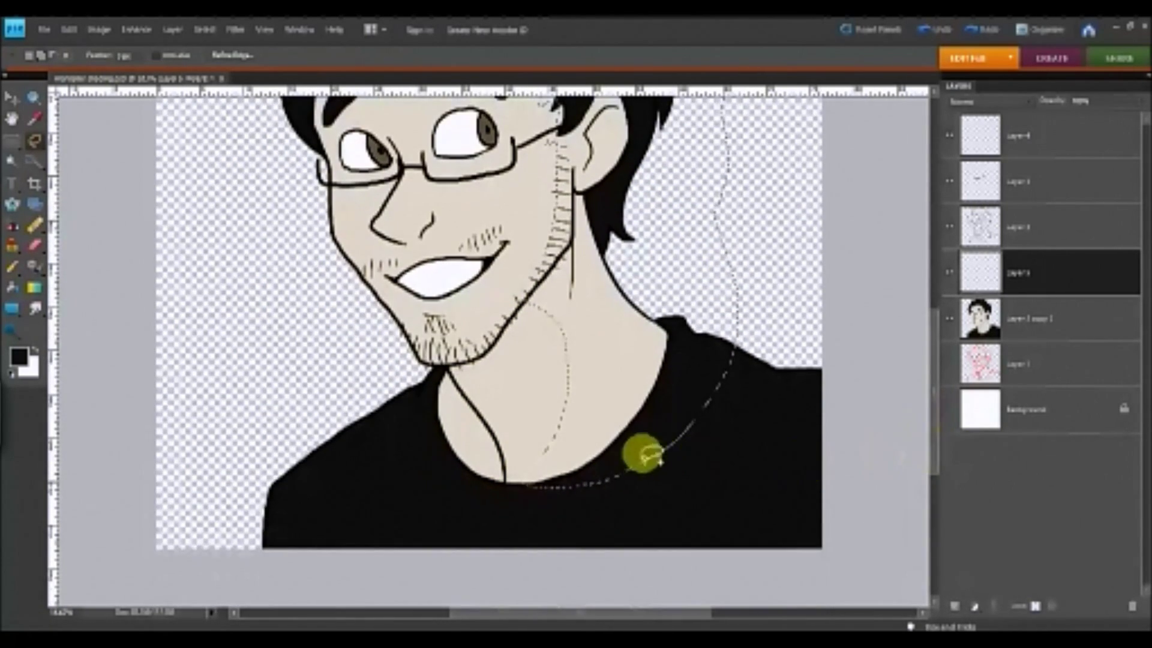
Extend the shadow selection over the shaded shoulder of the shirt, the neck area under the chin and a fold along the neckline.
{"action": "mouse_move", "coordinate": [595, 470]}
{"action": "left_mouse_down"}
{"action": "mouse_move", "coordinate": [681, 500]}
{"action": "mouse_move", "coordinate": [716, 223]}
{"action": "left_mouse_up"}
{"action": "mouse_move", "coordinate": [722, 273]}
{"action": "left_mouse_down"}
{"action": "mouse_move", "coordinate": [549, 486]}
{"action": "mouse_move", "coordinate": [611, 486]}
{"action": "mouse_move", "coordinate": [520, 480]}
{"action": "left_mouse_up"}
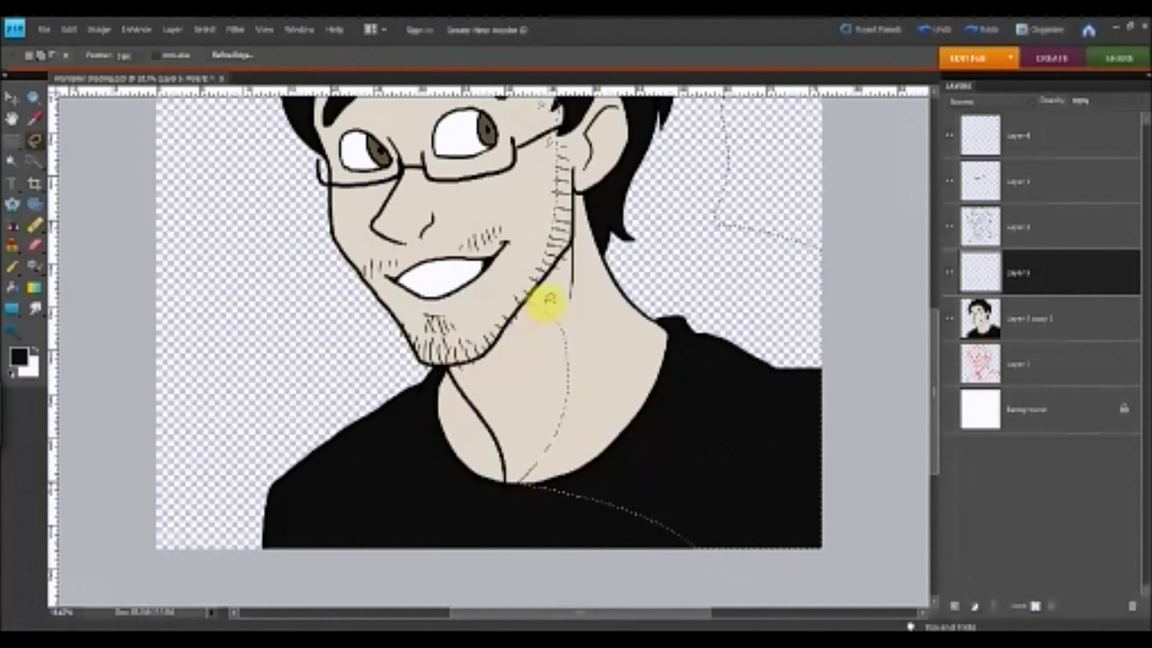
{"action": "mouse_move", "coordinate": [492, 407]}
{"action": "left_mouse_down"}
{"action": "mouse_move", "coordinate": [505, 483]}
{"action": "mouse_move", "coordinate": [453, 460]}
{"action": "mouse_move", "coordinate": [437, 414]}
{"action": "mouse_move", "coordinate": [434, 378]}
{"action": "mouse_move", "coordinate": [483, 345]}
{"action": "left_mouse_up"}
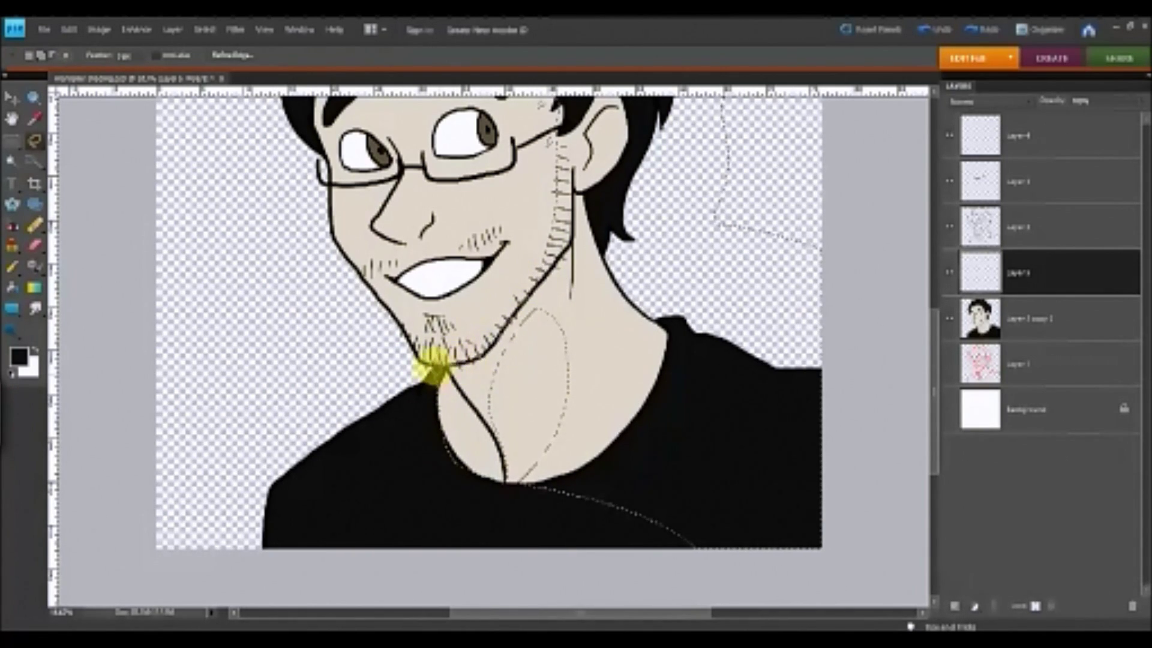
{"action": "mouse_move", "coordinate": [451, 448]}
{"action": "left_mouse_down"}
{"action": "mouse_move", "coordinate": [378, 575]}
{"action": "mouse_move", "coordinate": [575, 484]}
{"action": "mouse_move", "coordinate": [529, 463]}
{"action": "mouse_move", "coordinate": [542, 468]}
{"action": "mouse_move", "coordinate": [489, 471]}
{"action": "mouse_move", "coordinate": [509, 499]}
{"action": "mouse_move", "coordinate": [693, 453]}
{"action": "mouse_move", "coordinate": [462, 466]}
{"action": "mouse_move", "coordinate": [521, 483]}
{"action": "mouse_move", "coordinate": [429, 422]}
{"action": "mouse_move", "coordinate": [458, 480]}
{"action": "mouse_move", "coordinate": [473, 456]}
{"action": "left_mouse_up"}
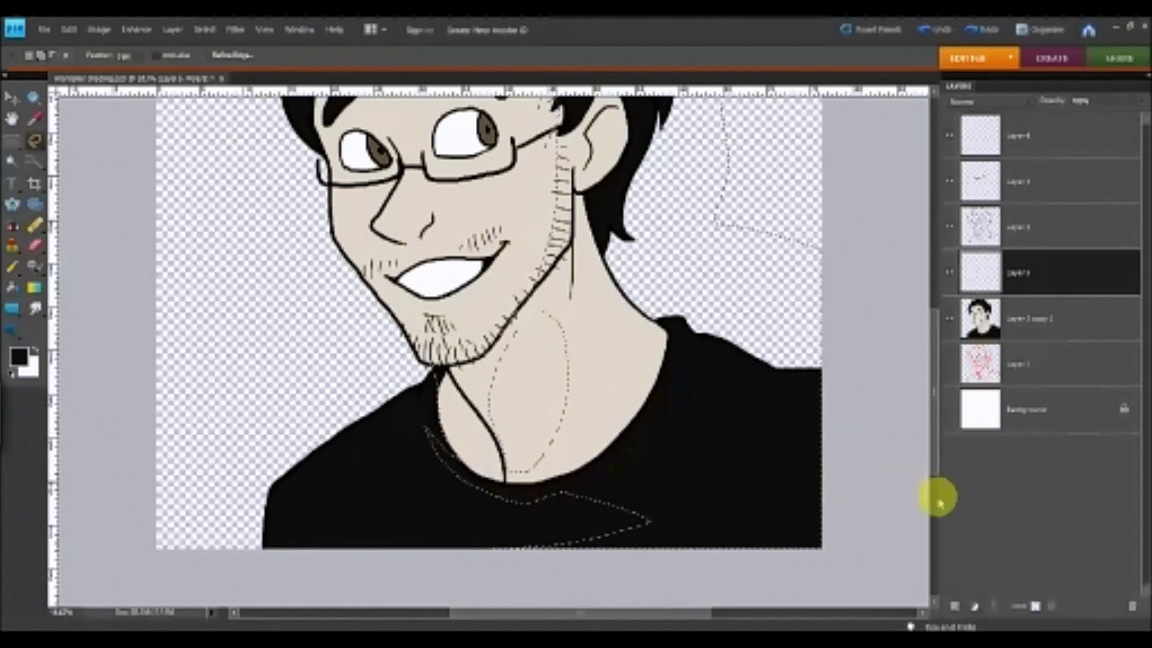
Add shadow areas around the eyes, beneath the nose, in the mouth corner, below the lower lip and along the front hair locks to the selection.
{"action": "left_click_drag", "start_coordinate": [933, 463], "coordinate": [927, 389]}
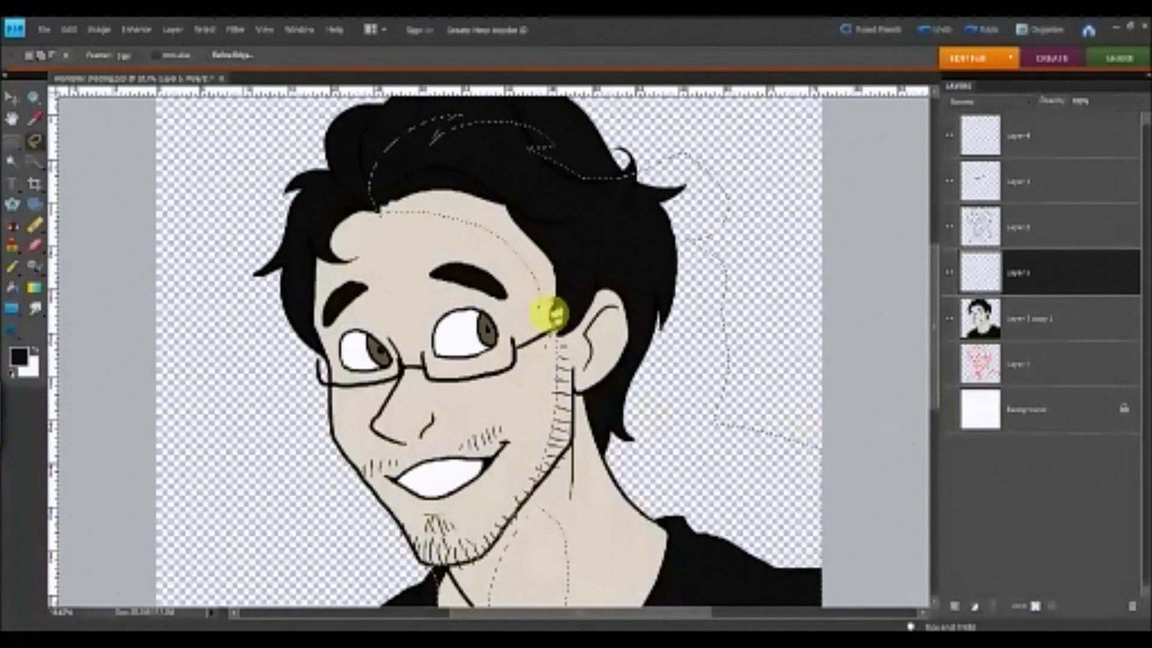
{"action": "mouse_move", "coordinate": [549, 312]}
{"action": "left_mouse_down"}
{"action": "mouse_move", "coordinate": [540, 301]}
{"action": "mouse_move", "coordinate": [576, 292]}
{"action": "mouse_move", "coordinate": [463, 264]}
{"action": "mouse_move", "coordinate": [443, 322]}
{"action": "mouse_move", "coordinate": [462, 315]}
{"action": "mouse_move", "coordinate": [484, 348]}
{"action": "left_mouse_up"}
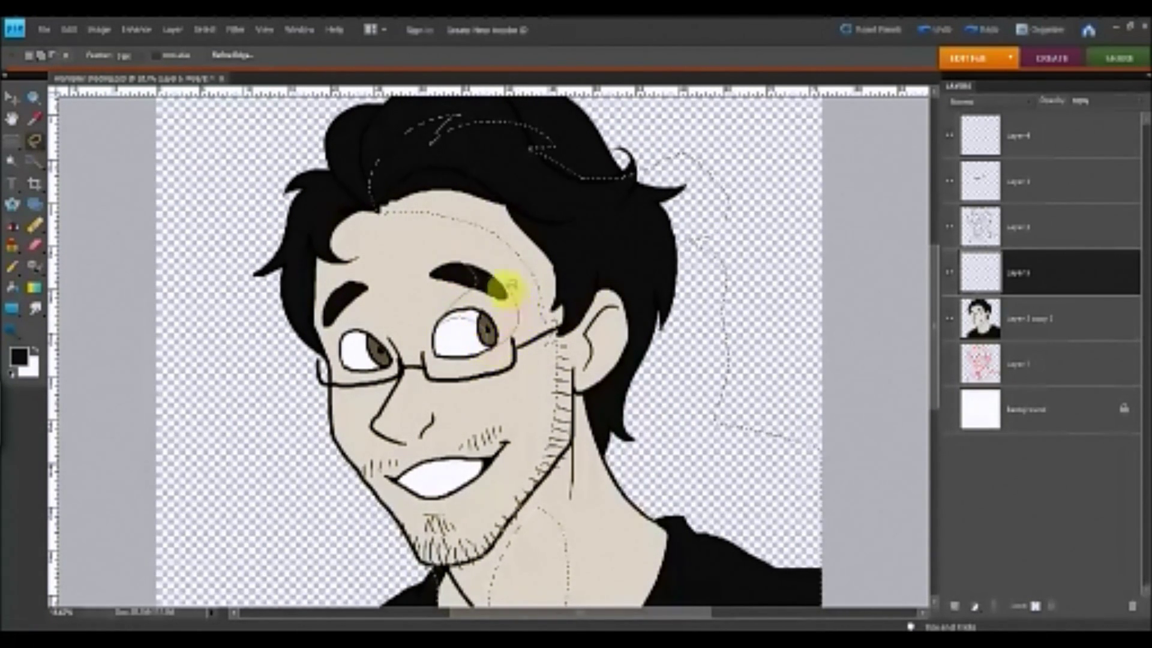
{"action": "mouse_move", "coordinate": [507, 289]}
{"action": "left_mouse_down"}
{"action": "mouse_move", "coordinate": [394, 355]}
{"action": "mouse_move", "coordinate": [383, 323]}
{"action": "mouse_move", "coordinate": [354, 319]}
{"action": "mouse_move", "coordinate": [384, 360]}
{"action": "mouse_move", "coordinate": [360, 330]}
{"action": "mouse_move", "coordinate": [372, 315]}
{"action": "mouse_move", "coordinate": [358, 309]}
{"action": "mouse_move", "coordinate": [344, 327]}
{"action": "mouse_move", "coordinate": [366, 348]}
{"action": "mouse_move", "coordinate": [356, 347]}
{"action": "mouse_move", "coordinate": [359, 369]}
{"action": "mouse_move", "coordinate": [368, 345]}
{"action": "mouse_move", "coordinate": [357, 347]}
{"action": "mouse_move", "coordinate": [360, 361]}
{"action": "mouse_move", "coordinate": [383, 384]}
{"action": "mouse_move", "coordinate": [356, 342]}
{"action": "mouse_move", "coordinate": [377, 396]}
{"action": "mouse_move", "coordinate": [417, 417]}
{"action": "mouse_move", "coordinate": [375, 435]}
{"action": "mouse_move", "coordinate": [432, 411]}
{"action": "mouse_move", "coordinate": [419, 450]}
{"action": "mouse_move", "coordinate": [377, 432]}
{"action": "mouse_move", "coordinate": [476, 468]}
{"action": "mouse_move", "coordinate": [455, 459]}
{"action": "mouse_move", "coordinate": [458, 489]}
{"action": "mouse_move", "coordinate": [492, 465]}
{"action": "mouse_move", "coordinate": [448, 464]}
{"action": "mouse_move", "coordinate": [467, 497]}
{"action": "mouse_move", "coordinate": [459, 491]}
{"action": "mouse_move", "coordinate": [489, 480]}
{"action": "left_mouse_up"}
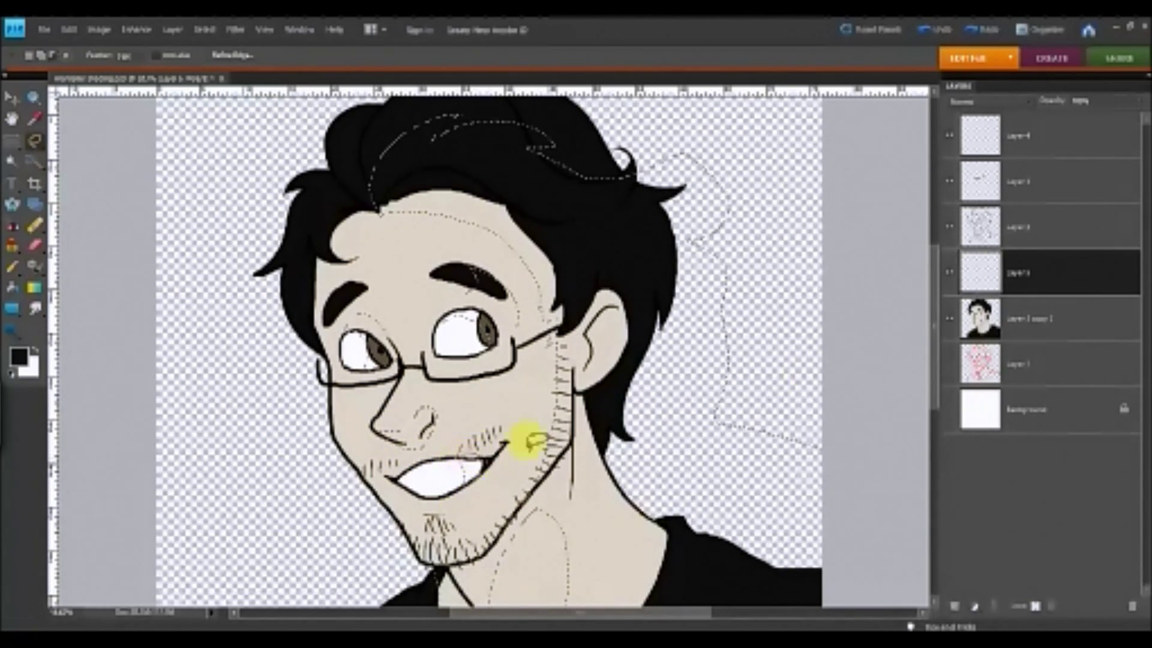
{"action": "left_click_drag", "start_coordinate": [935, 372], "coordinate": [935, 391]}
{"action": "left_click_drag", "start_coordinate": [441, 387], "coordinate": [444, 459]}
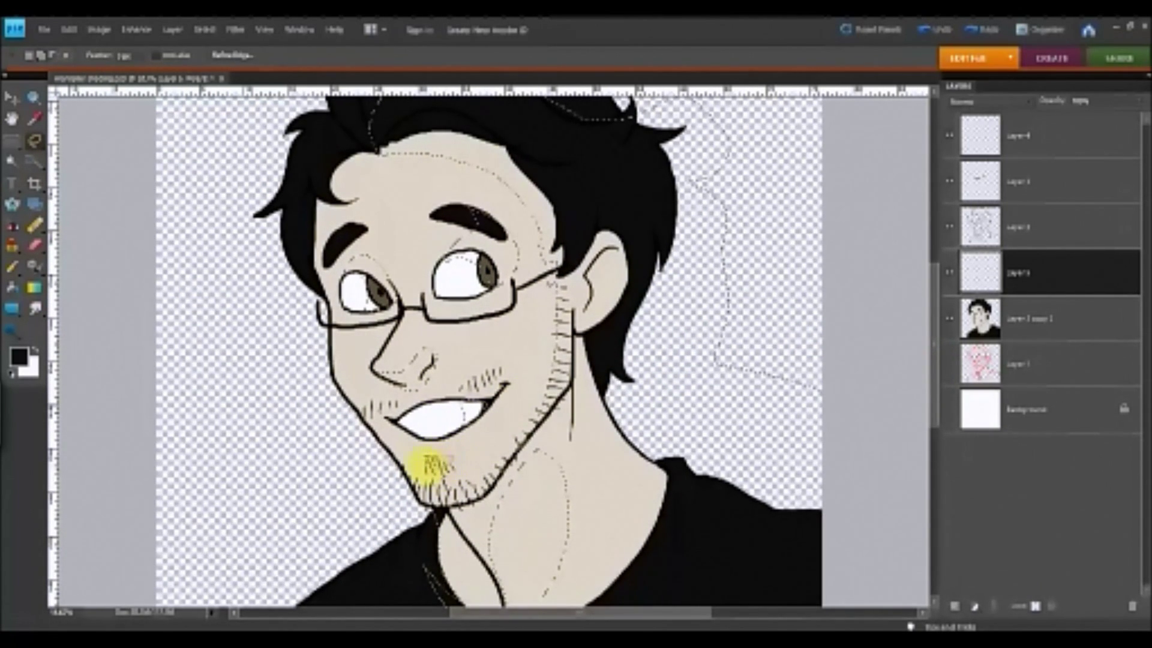
{"action": "mouse_move", "coordinate": [428, 459]}
{"action": "left_mouse_down"}
{"action": "mouse_move", "coordinate": [306, 243]}
{"action": "mouse_move", "coordinate": [304, 298]}
{"action": "mouse_move", "coordinate": [320, 253]}
{"action": "mouse_move", "coordinate": [336, 270]}
{"action": "mouse_move", "coordinate": [368, 254]}
{"action": "mouse_move", "coordinate": [353, 257]}
{"action": "mouse_move", "coordinate": [394, 180]}
{"action": "left_mouse_up"}
Refine the shadow selection with pointed highlight strands in the upper hair, extending it past the back of the head.
{"action": "scroll", "coordinate": [931, 391], "scroll_direction": "up", "scroll_amount": 2}
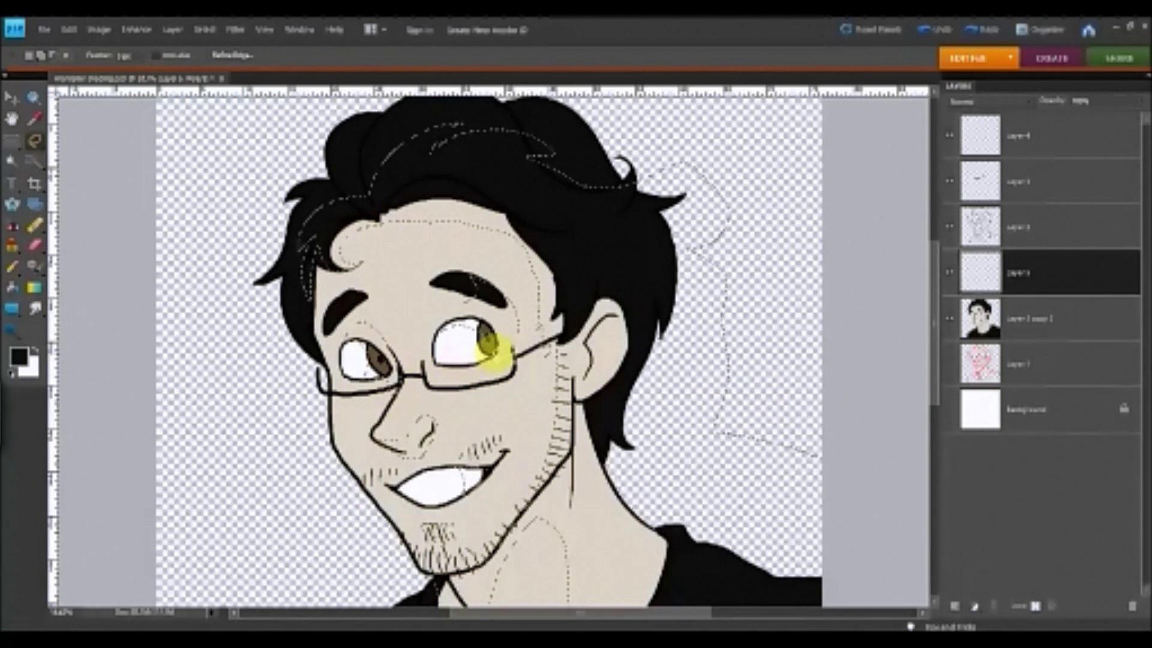
{"action": "mouse_move", "coordinate": [933, 381]}
{"action": "left_mouse_down"}
{"action": "mouse_move", "coordinate": [934, 444]}
{"action": "mouse_move", "coordinate": [931, 386]}
{"action": "left_mouse_up"}
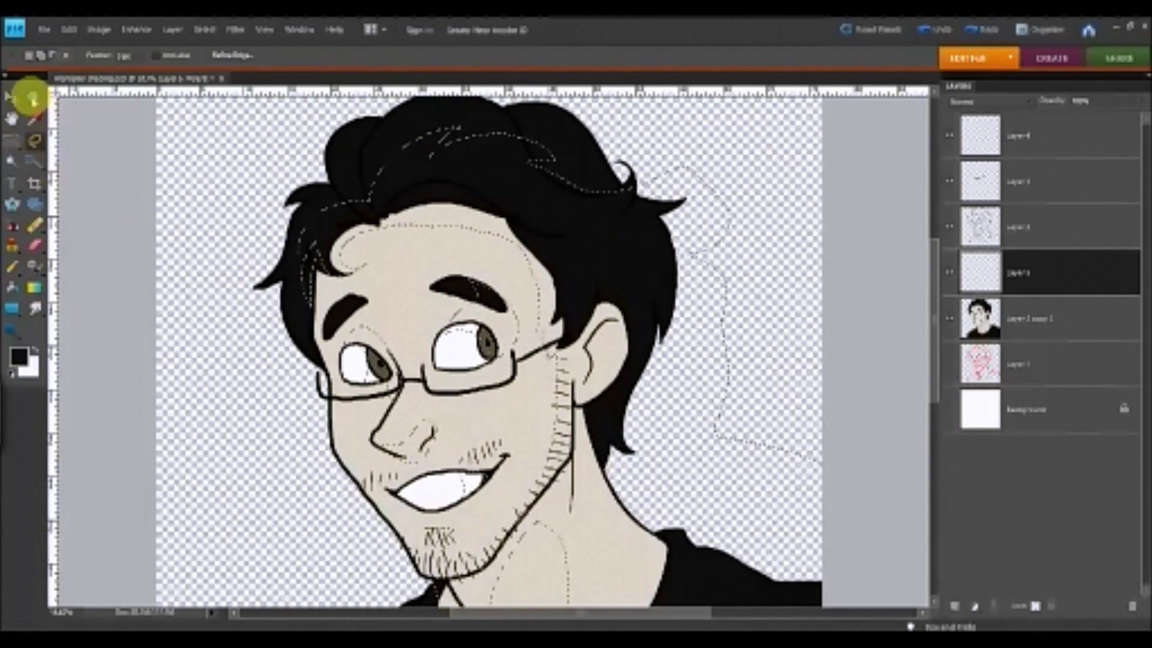
{"action": "left_click", "coordinate": [33, 97]}
{"action": "left_click", "coordinate": [44, 56]}
{"action": "left_click", "coordinate": [90, 156]}
{"action": "left_click", "coordinate": [35, 141]}
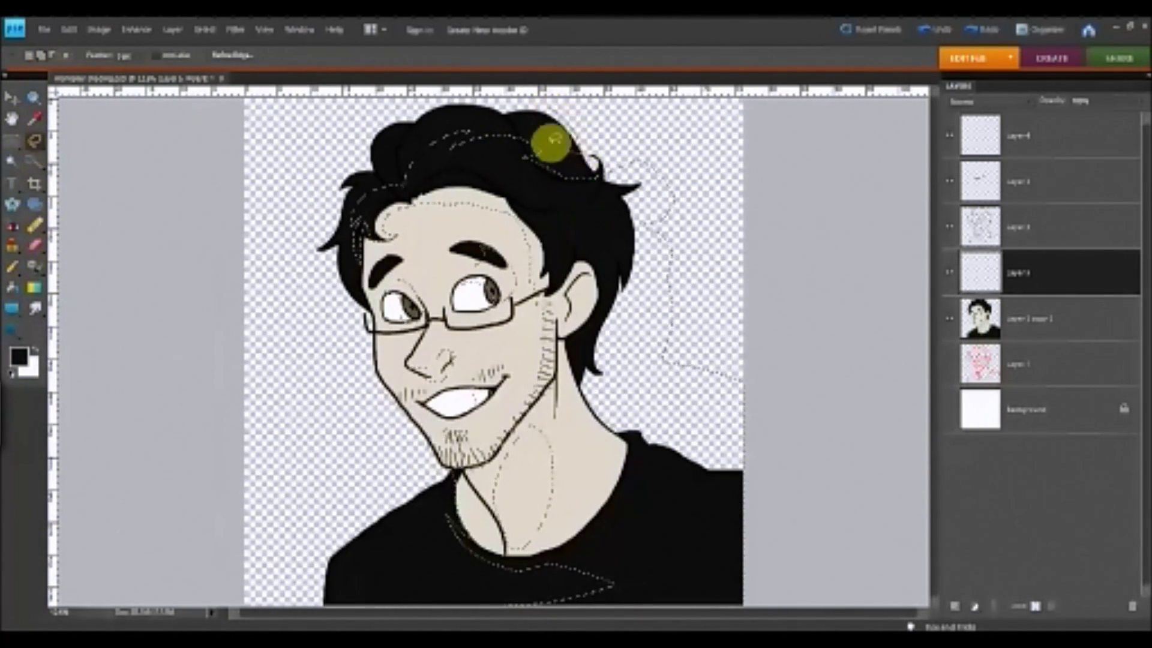
{"action": "mouse_move", "coordinate": [540, 150]}
{"action": "left_mouse_down"}
{"action": "mouse_move", "coordinate": [560, 198]}
{"action": "mouse_move", "coordinate": [600, 231]}
{"action": "mouse_move", "coordinate": [563, 178]}
{"action": "left_mouse_up"}
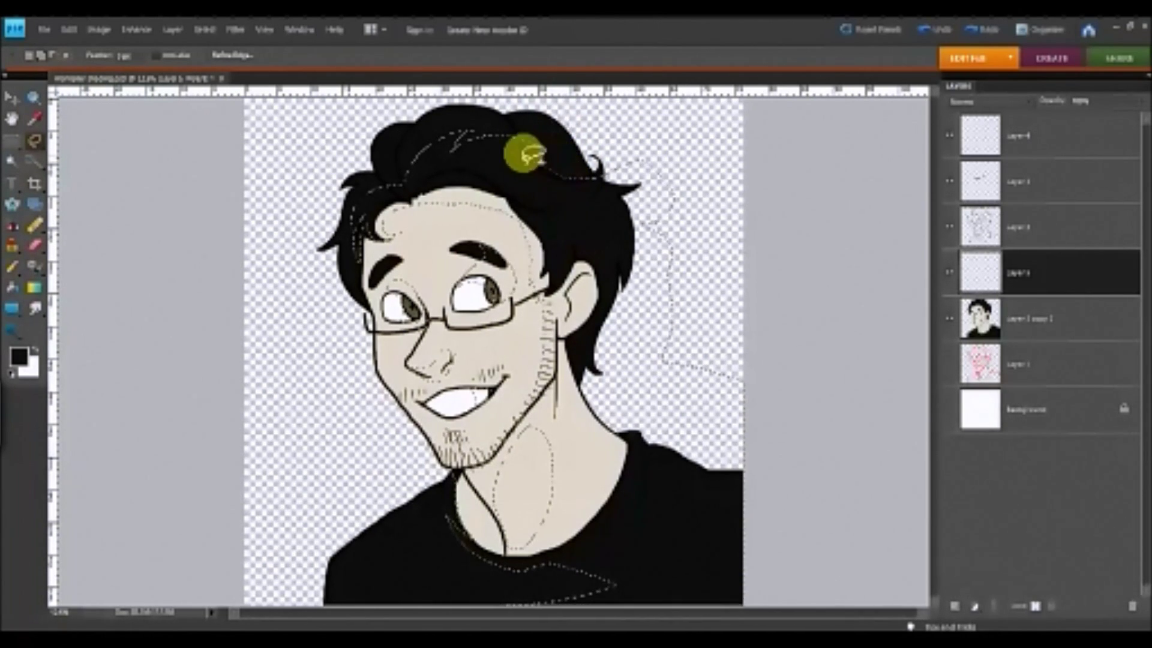
{"action": "left_click_drag", "start_coordinate": [585, 120], "coordinate": [630, 257]}
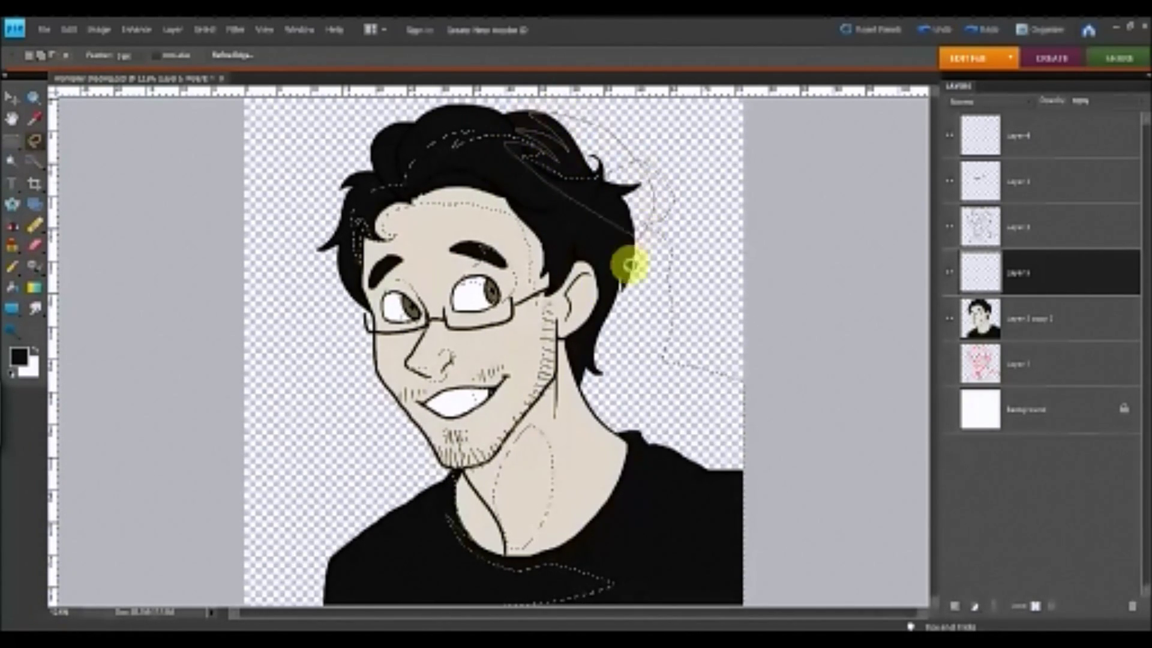
Fill the shadow selection with black on the new layer and deselect it.
{"action": "left_click", "coordinate": [12, 287]}
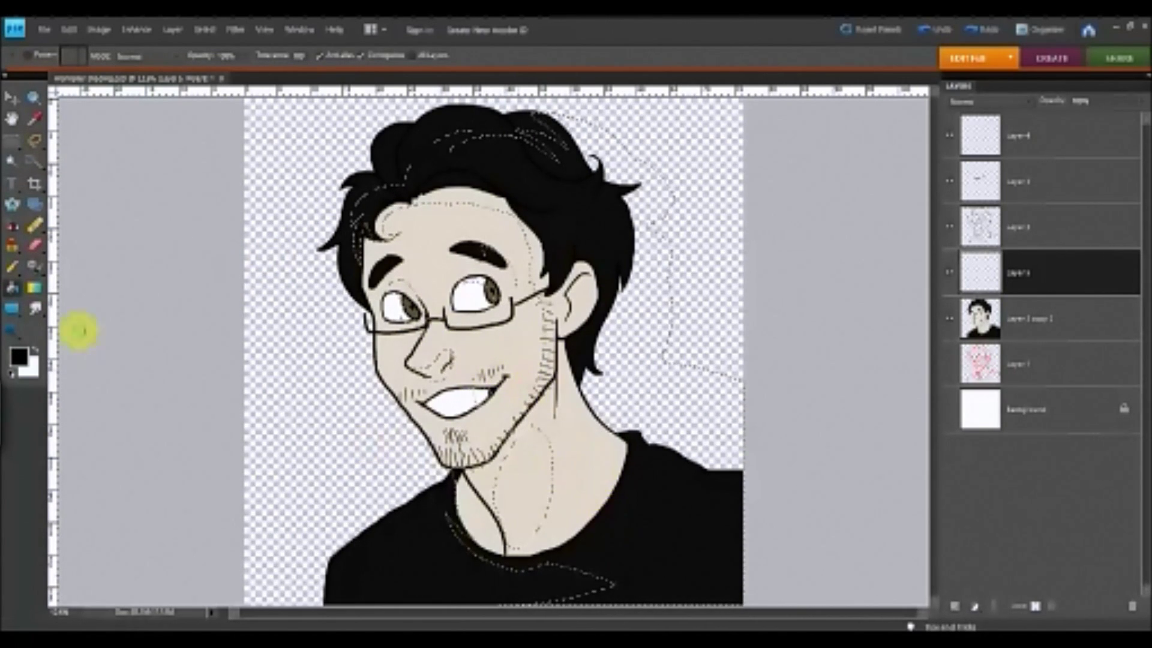
{"action": "key", "text": "alt+BackSpace"}
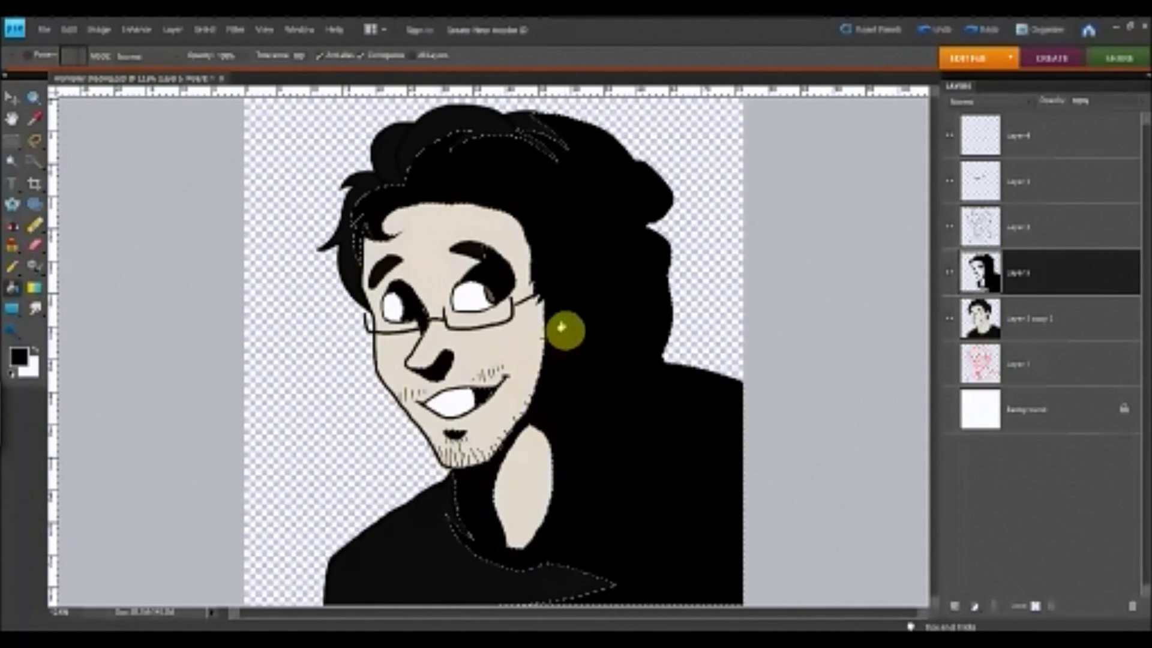
{"action": "left_click", "coordinate": [981, 339]}
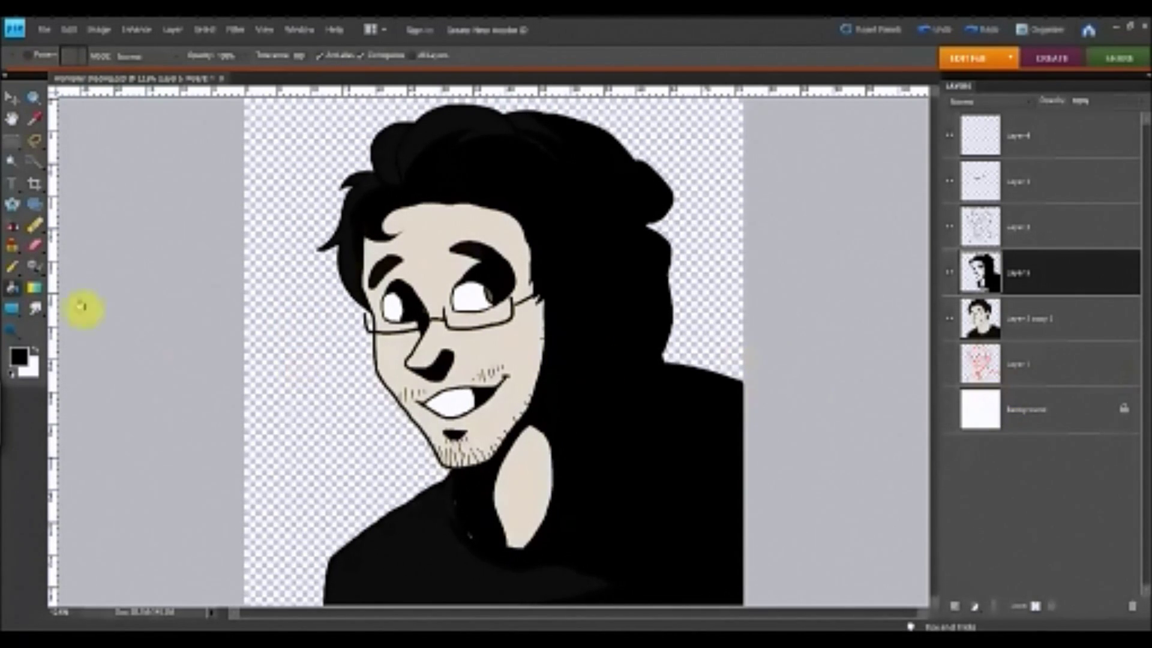
Load the flat colour layer's outline as a selection, invert it, and delete the black shadow outside the figure.
{"action": "left_click", "coordinate": [11, 266]}
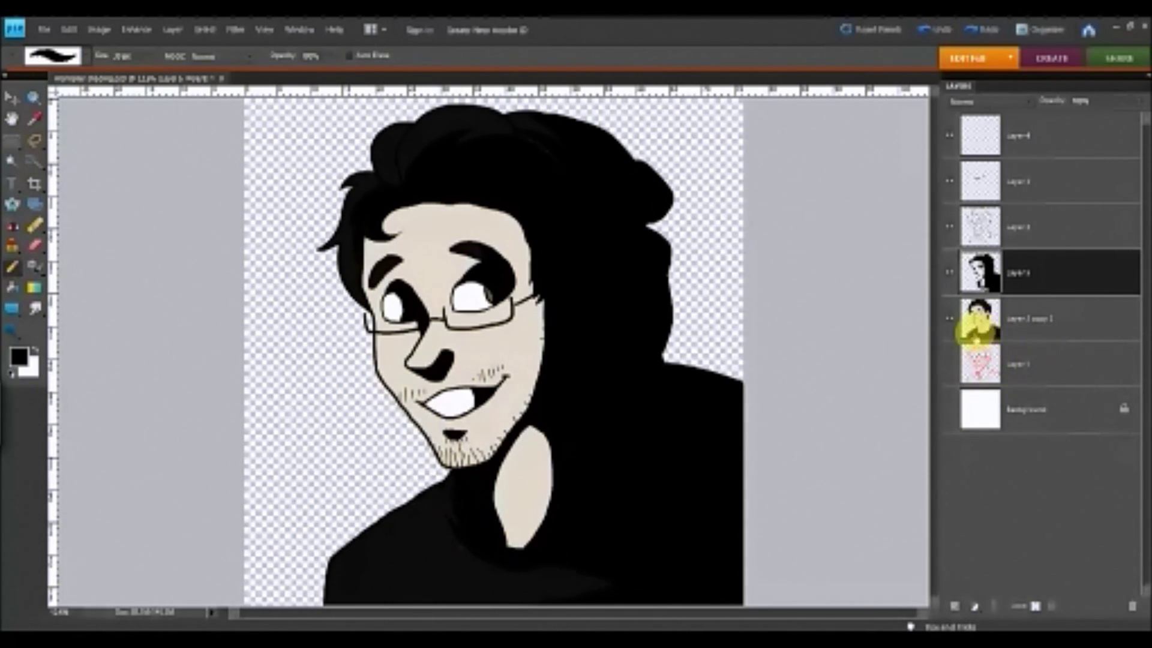
{"action": "left_click", "coordinate": [981, 317], "text": "ctrl"}
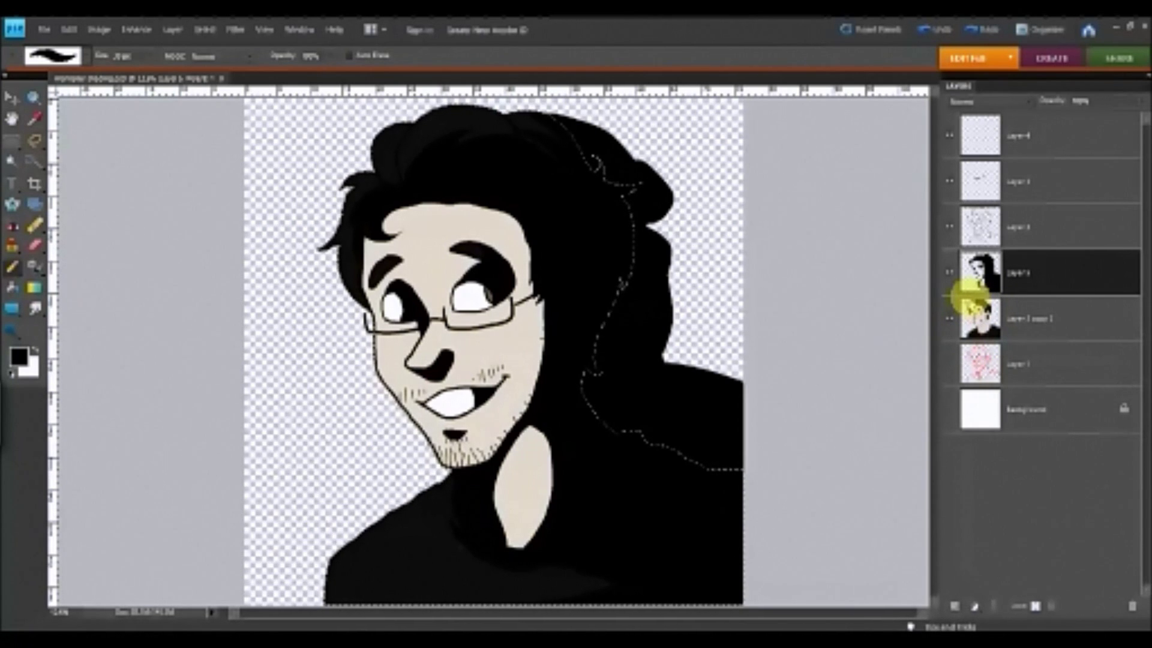
{"action": "key", "text": "ctrl+shift+i"}
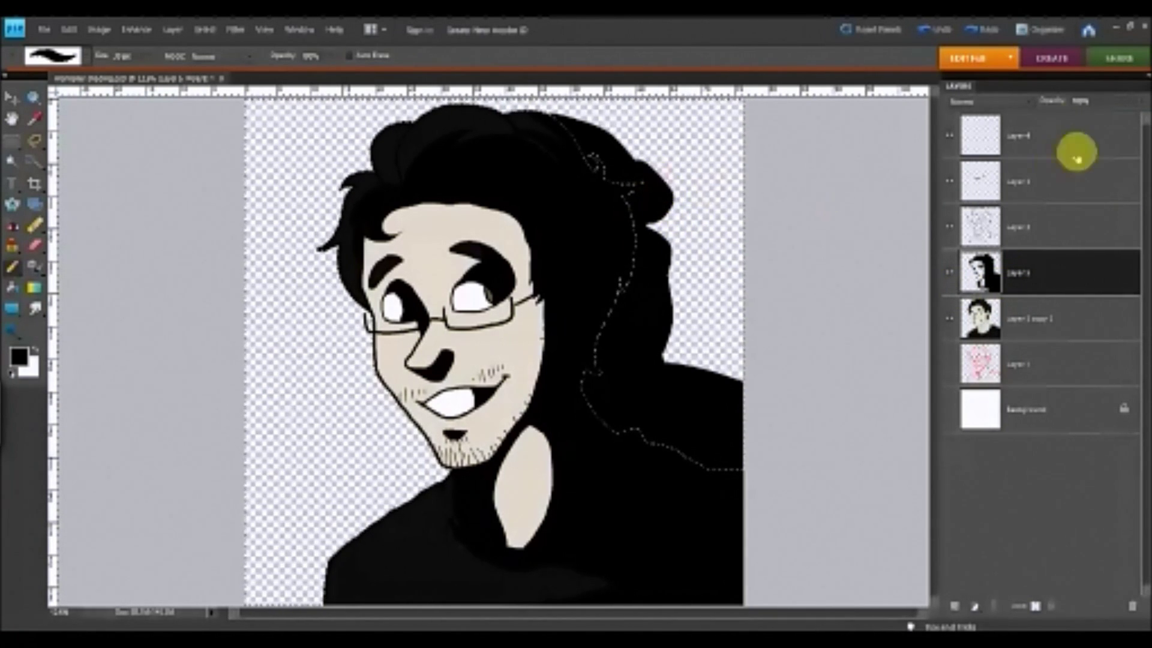
{"action": "key", "text": "Delete"}
{"action": "key", "text": "ctrl+d"}
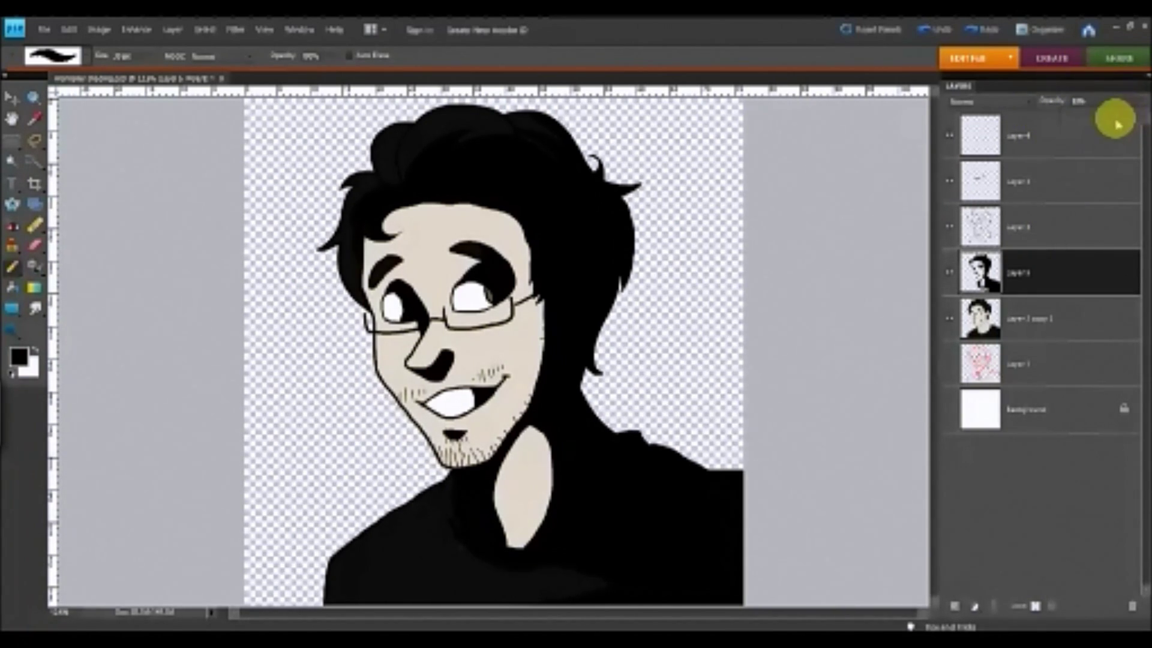
Restore the black shadow layer to 100% opacity, load its outline as a selection, and replace it with a new empty layer, hiding the original.
{"action": "left_click_drag", "start_coordinate": [1115, 119], "coordinate": [1086, 122]}
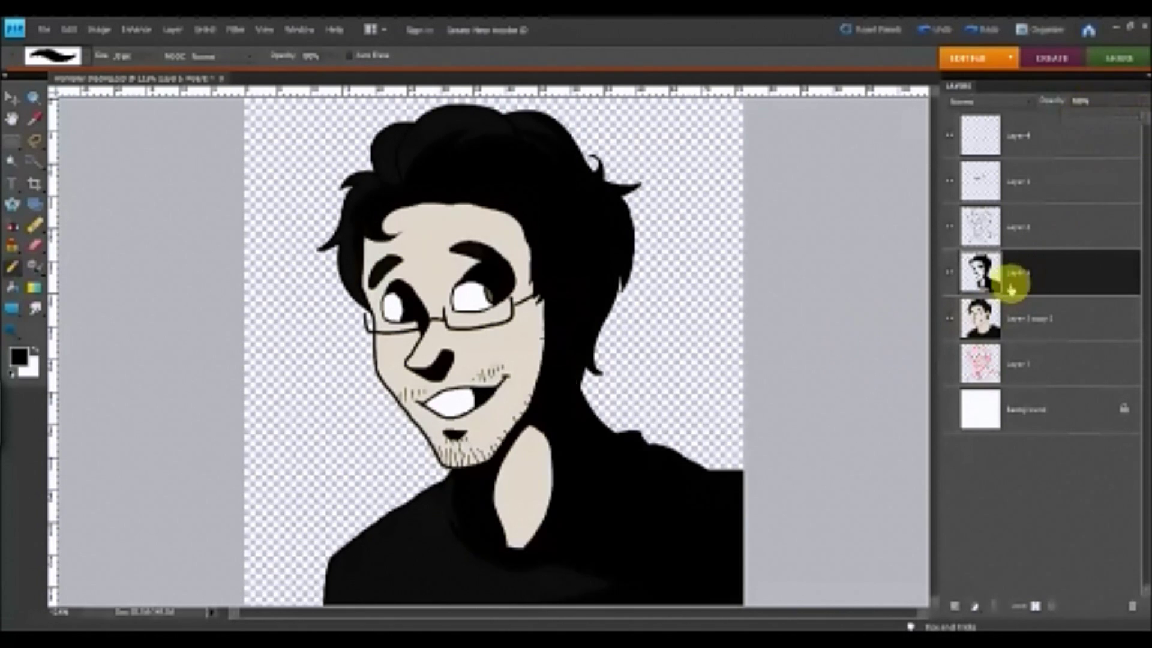
{"action": "left_click", "coordinate": [978, 313], "text": "ctrl"}
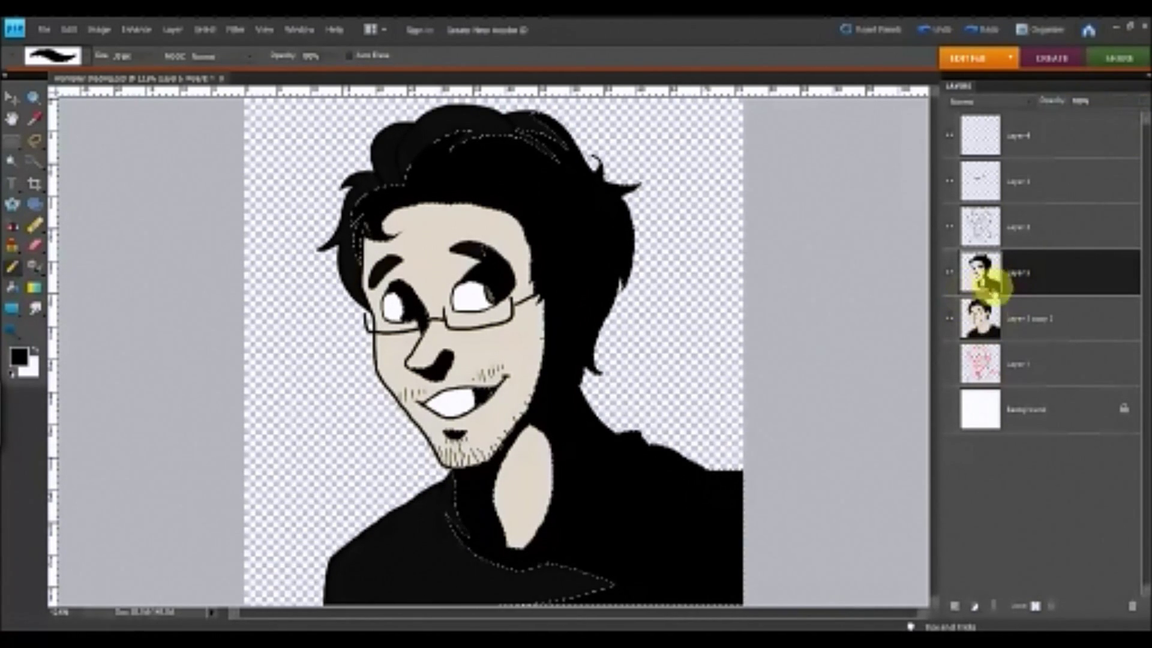
{"action": "left_click", "coordinate": [957, 607]}
{"action": "left_click", "coordinate": [949, 318]}
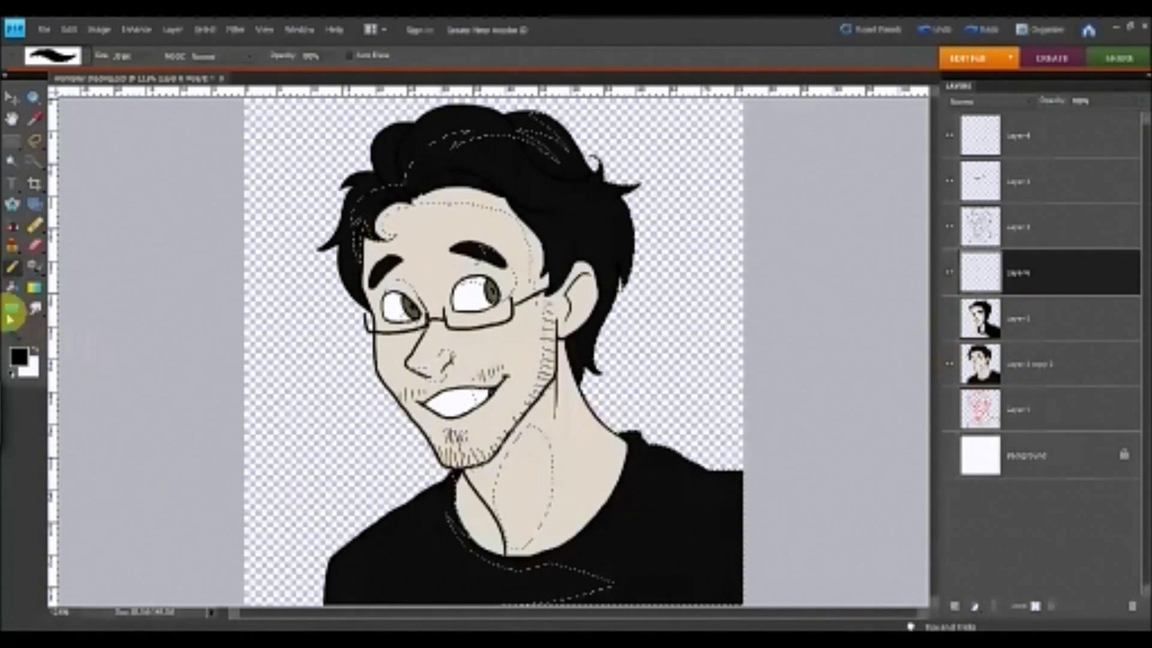
Fill the shadow selection on the new layer with a black-to-transparent gradient, darkest toward the back of the head, and deselect.
{"action": "left_click", "coordinate": [36, 288]}
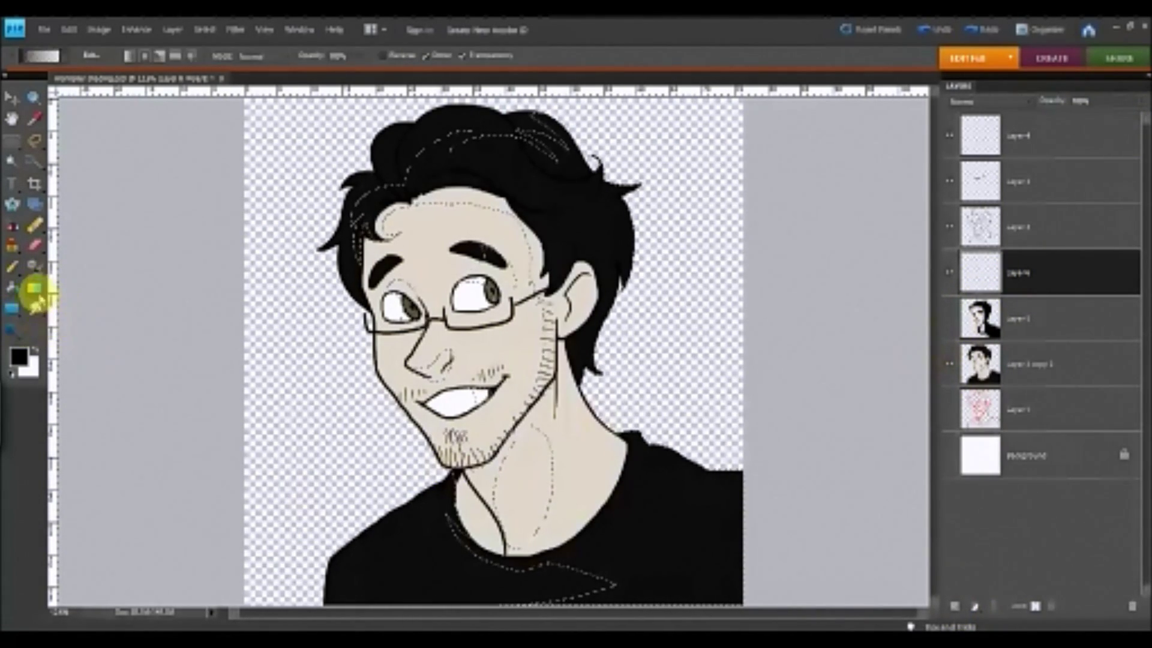
{"action": "left_click", "coordinate": [951, 312]}
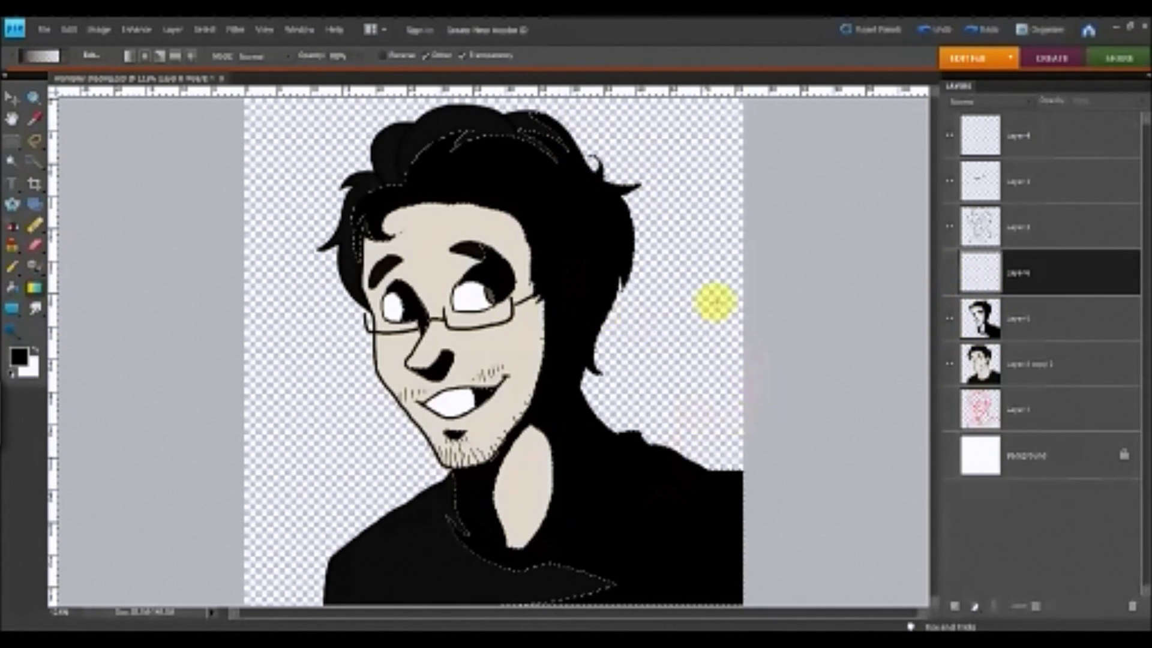
{"action": "left_click", "coordinate": [948, 276]}
{"action": "left_click", "coordinate": [948, 321]}
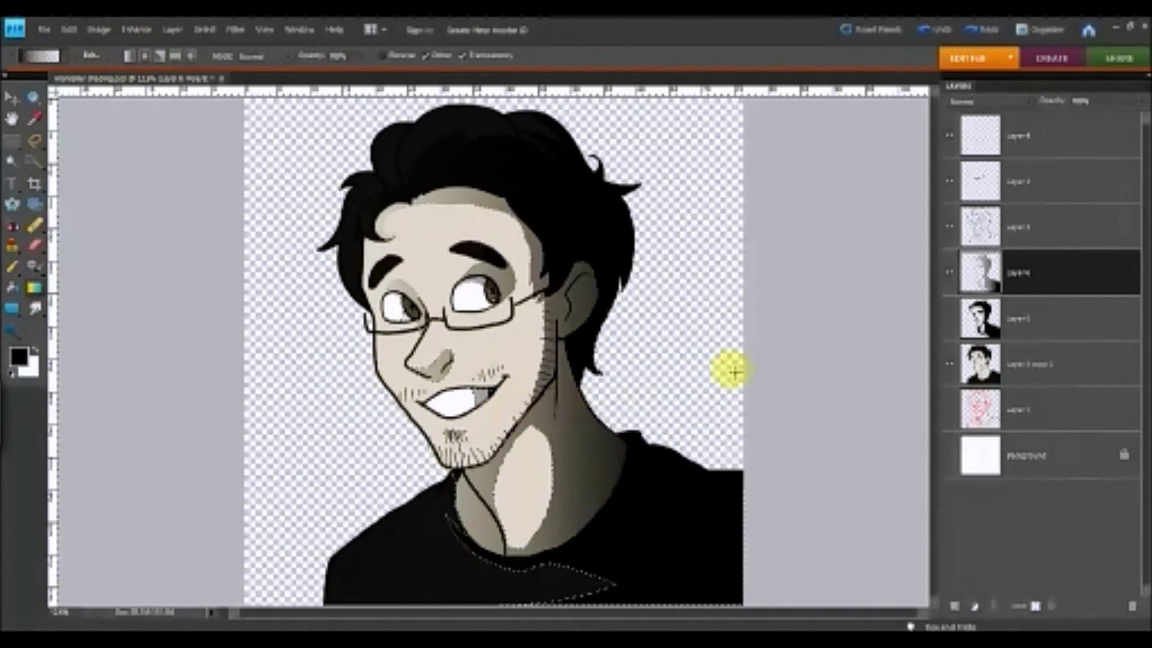
{"action": "key", "text": "ctrl+d"}
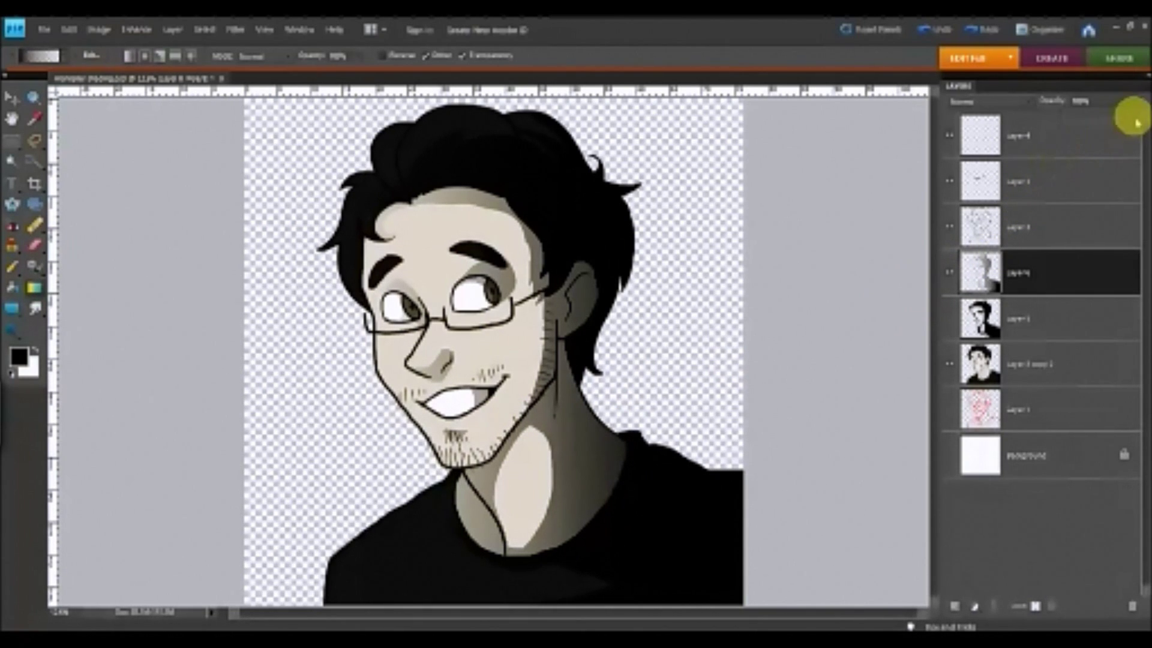
Slightly lower the gradient shadow layer's opacity and hide it, then reduce the solid black shadow layer's opacity to a translucent grey.
{"action": "left_click_drag", "start_coordinate": [1134, 120], "coordinate": [1105, 121]}
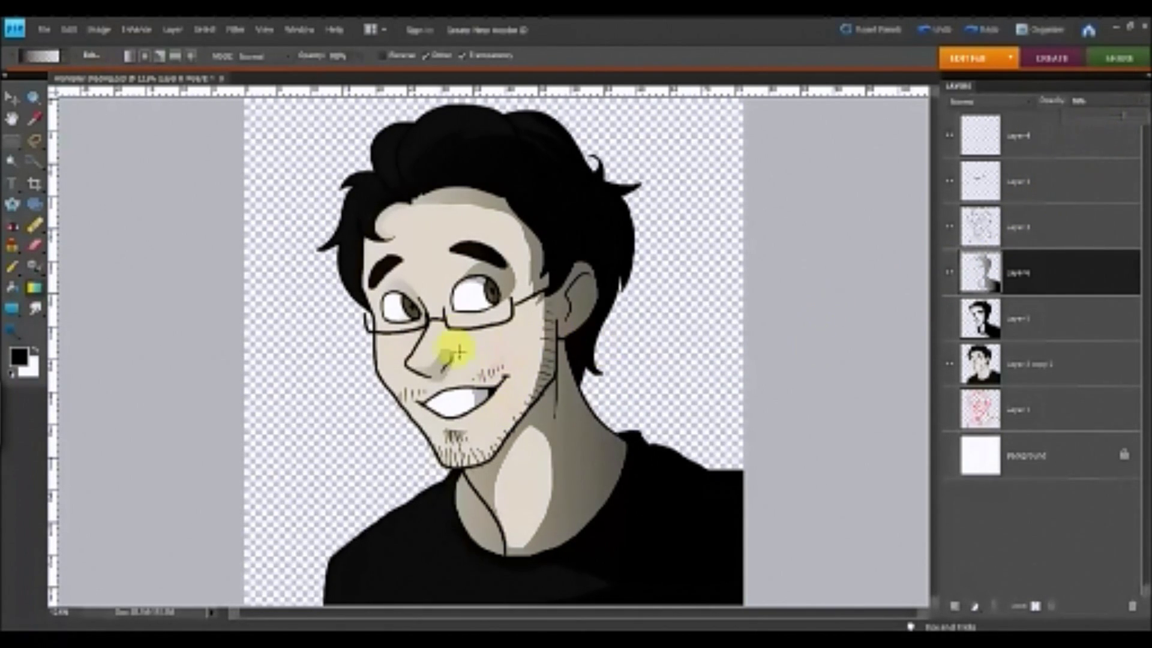
{"action": "left_click", "coordinate": [948, 279]}
{"action": "left_click", "coordinate": [992, 320]}
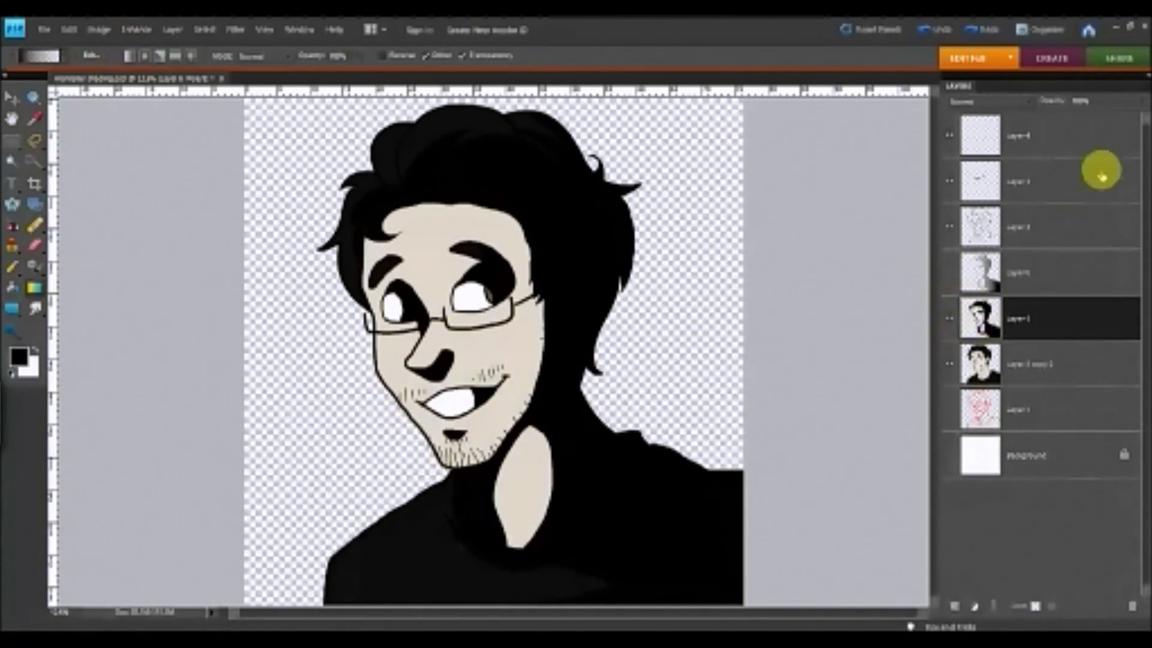
{"action": "left_click", "coordinate": [1137, 103]}
{"action": "left_click_drag", "start_coordinate": [1134, 118], "coordinate": [1086, 120]}
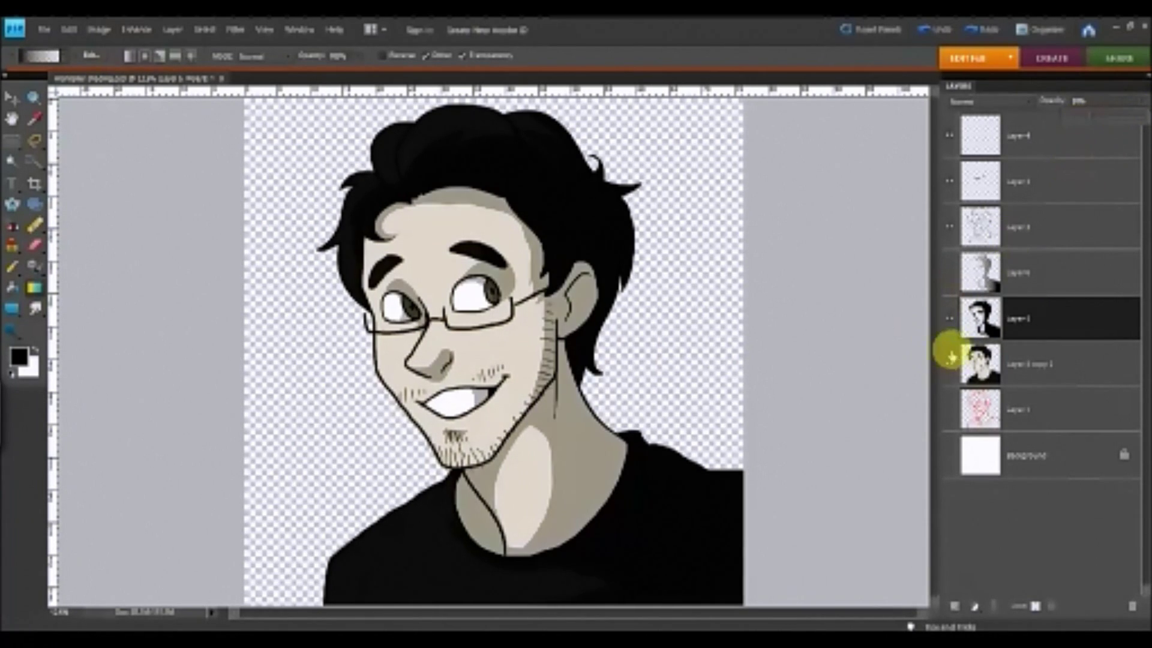
Compare the solid and gradient shadow versions by alternately showing and hiding their layers.
{"action": "left_click", "coordinate": [948, 319]}
{"action": "left_click", "coordinate": [954, 276]}
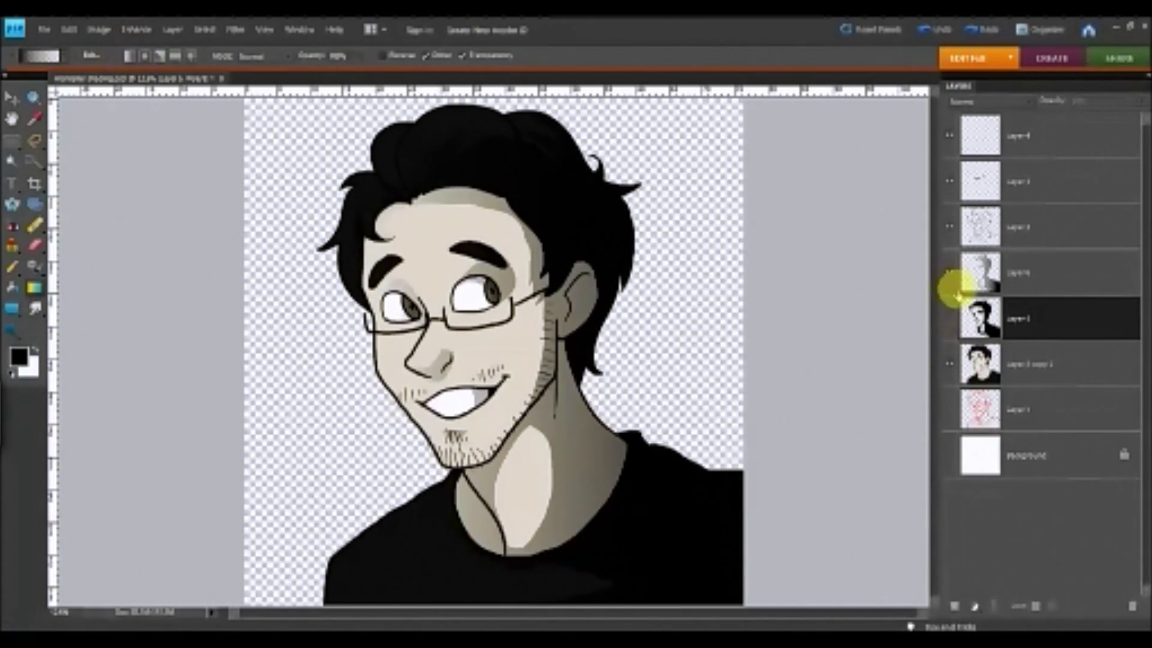
{"action": "left_click", "coordinate": [951, 318]}
{"action": "left_click", "coordinate": [951, 319]}
{"action": "left_click", "coordinate": [948, 272]}
{"action": "left_click", "coordinate": [948, 272]}
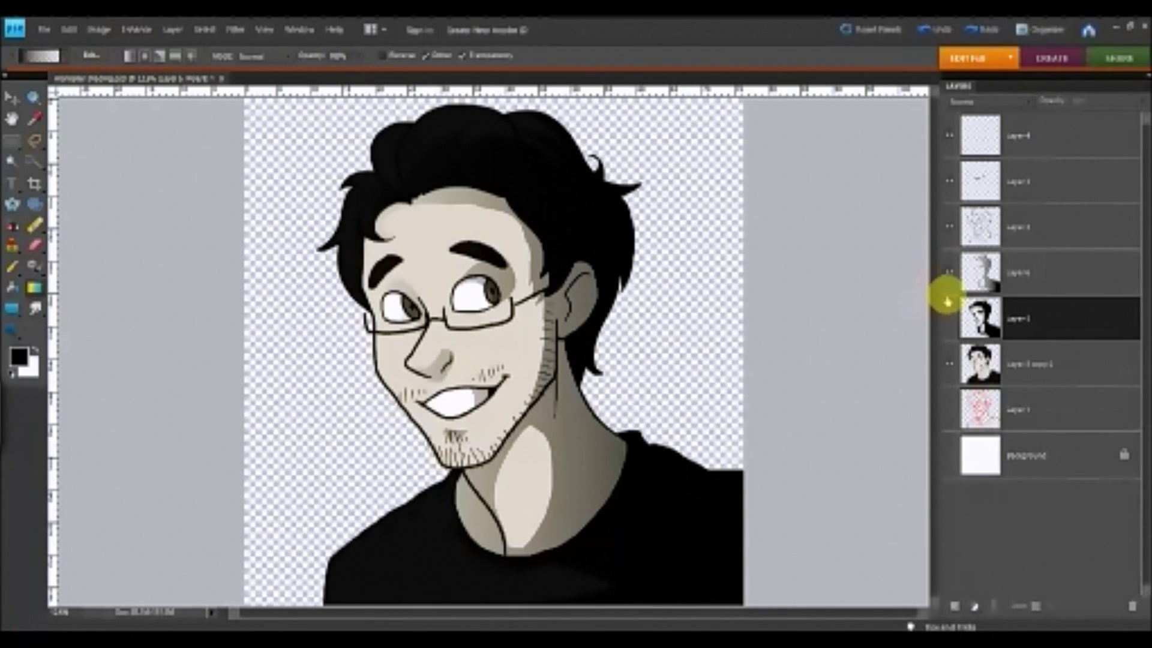
Hide the gradient shadow layer, load the flat colour layer's outline as a selection, and add a new layer above the shadow layers.
{"action": "left_click", "coordinate": [949, 272]}
{"action": "left_click", "coordinate": [982, 367]}
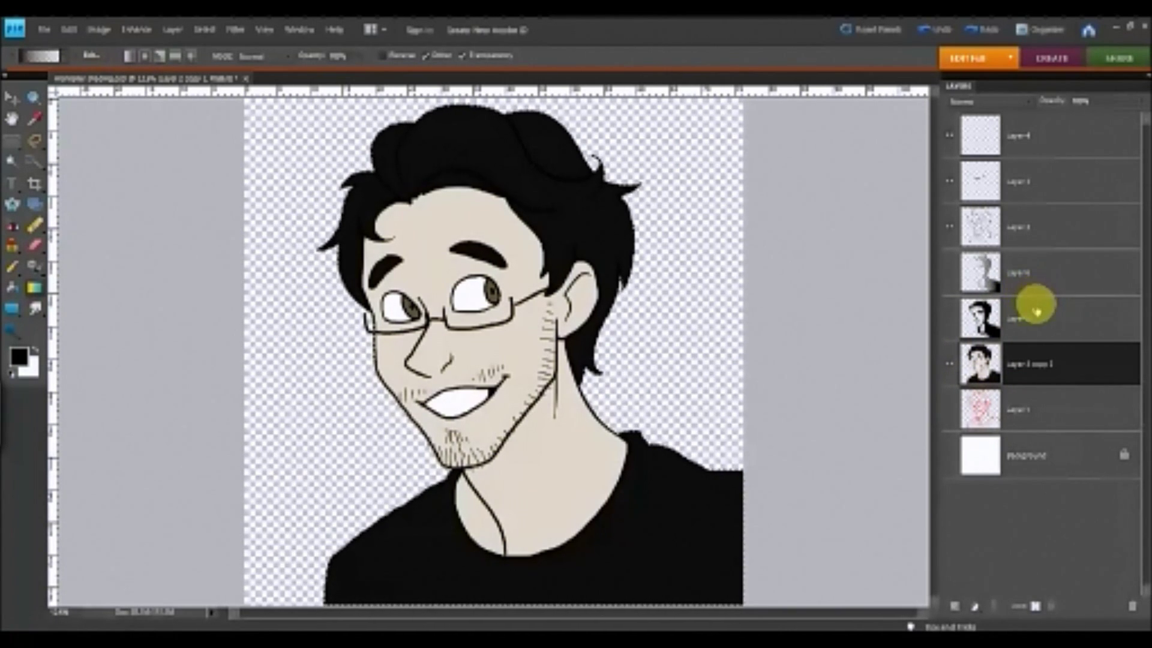
{"action": "left_click", "coordinate": [1037, 311]}
{"action": "left_click", "coordinate": [1042, 282]}
{"action": "left_click", "coordinate": [955, 606]}
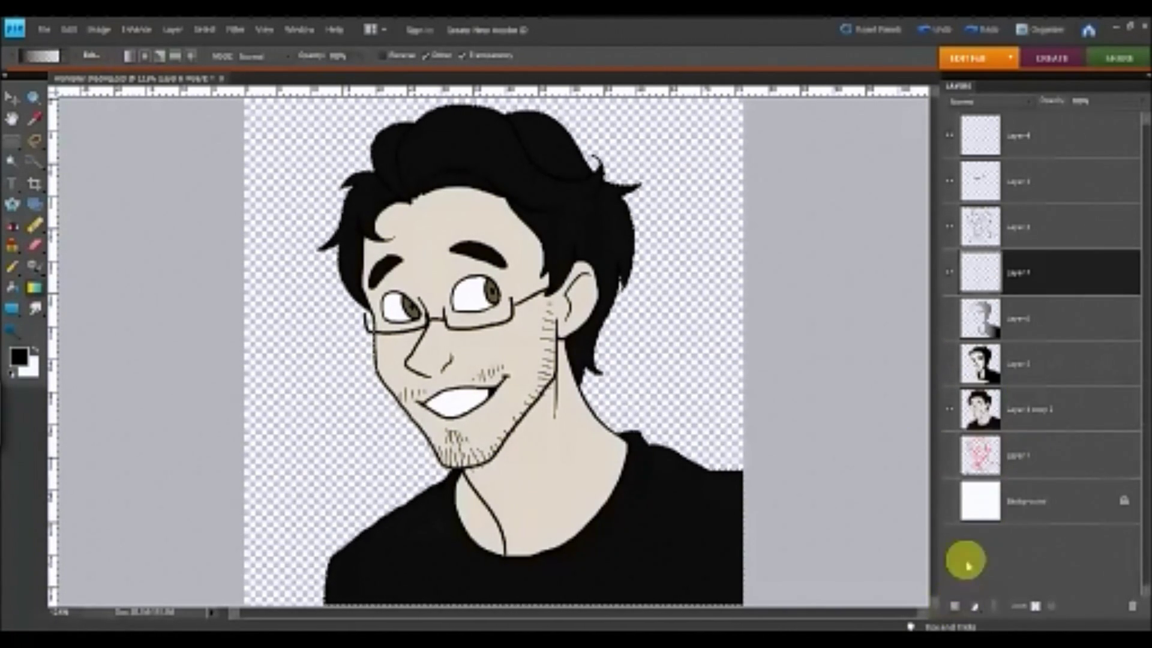
Set up a large soft round brush with low opacity for painting black shading.
{"action": "left_click", "coordinate": [13, 267]}
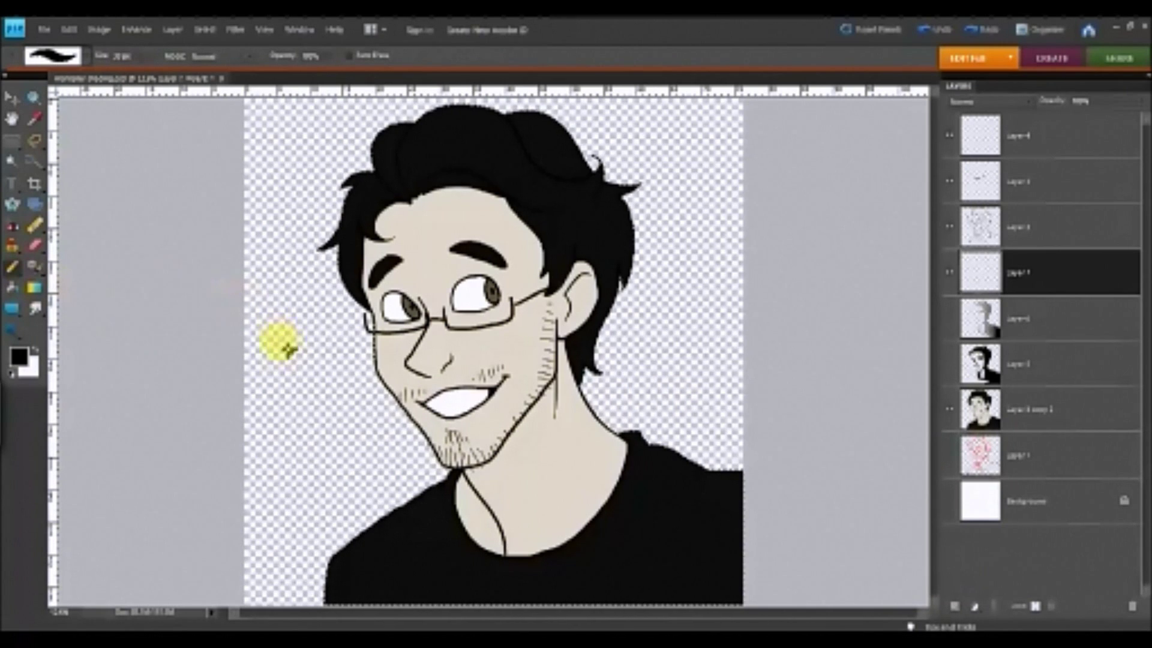
{"action": "key", "text": "b"}
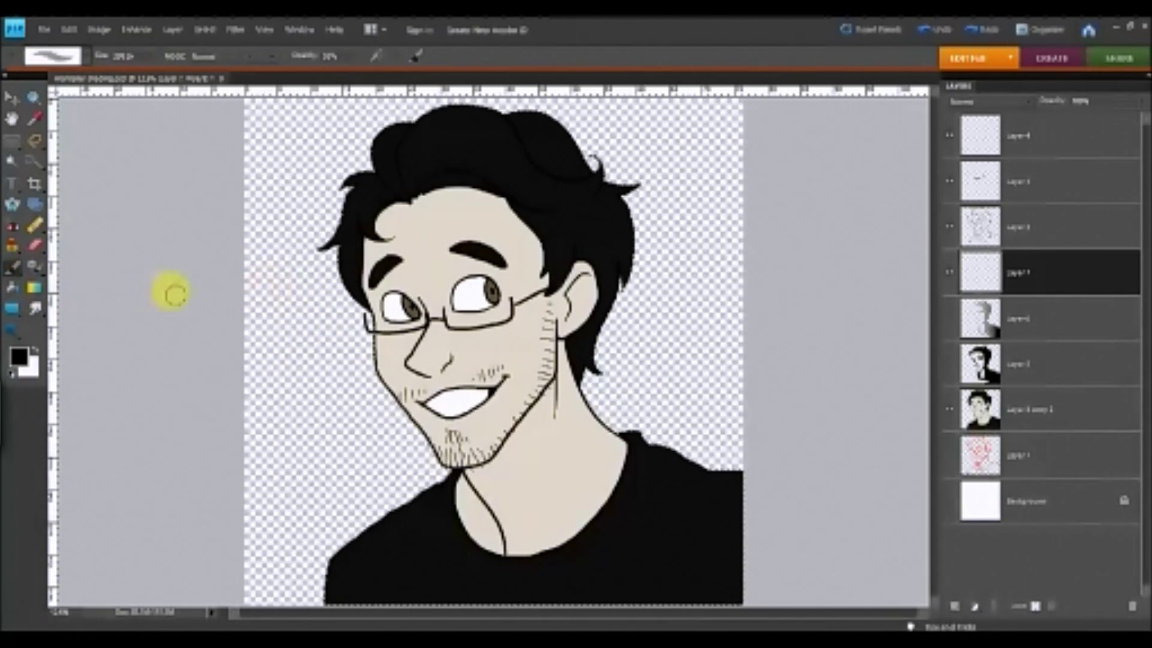
{"action": "left_click", "coordinate": [53, 56]}
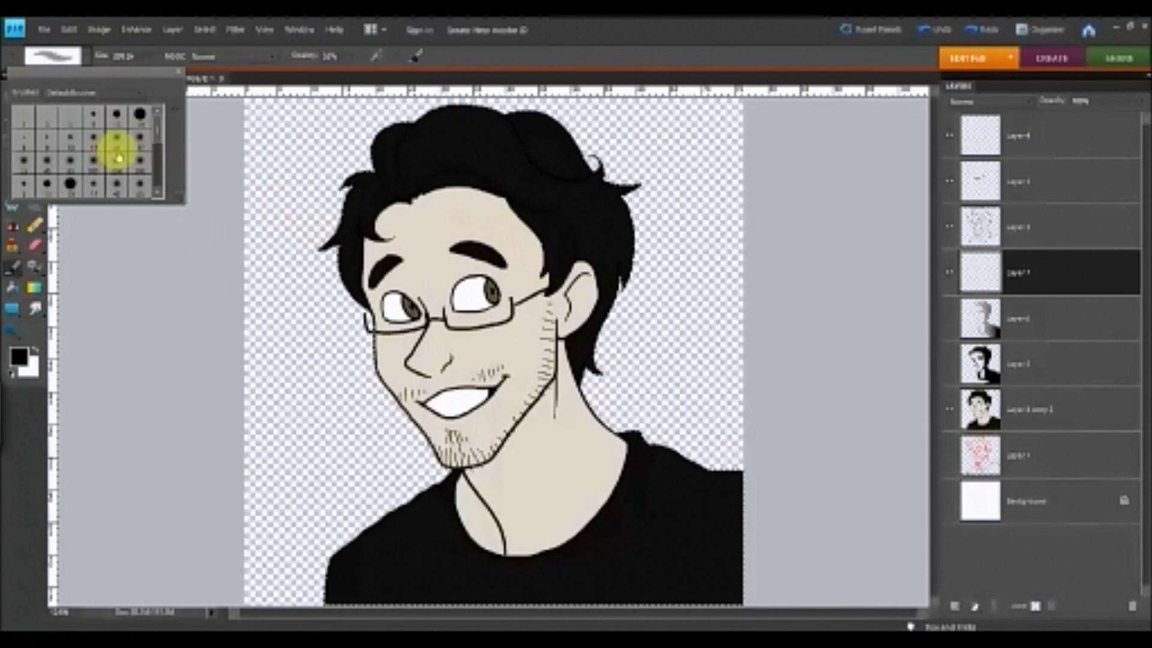
{"action": "left_click", "coordinate": [140, 140]}
{"action": "left_click", "coordinate": [243, 131]}
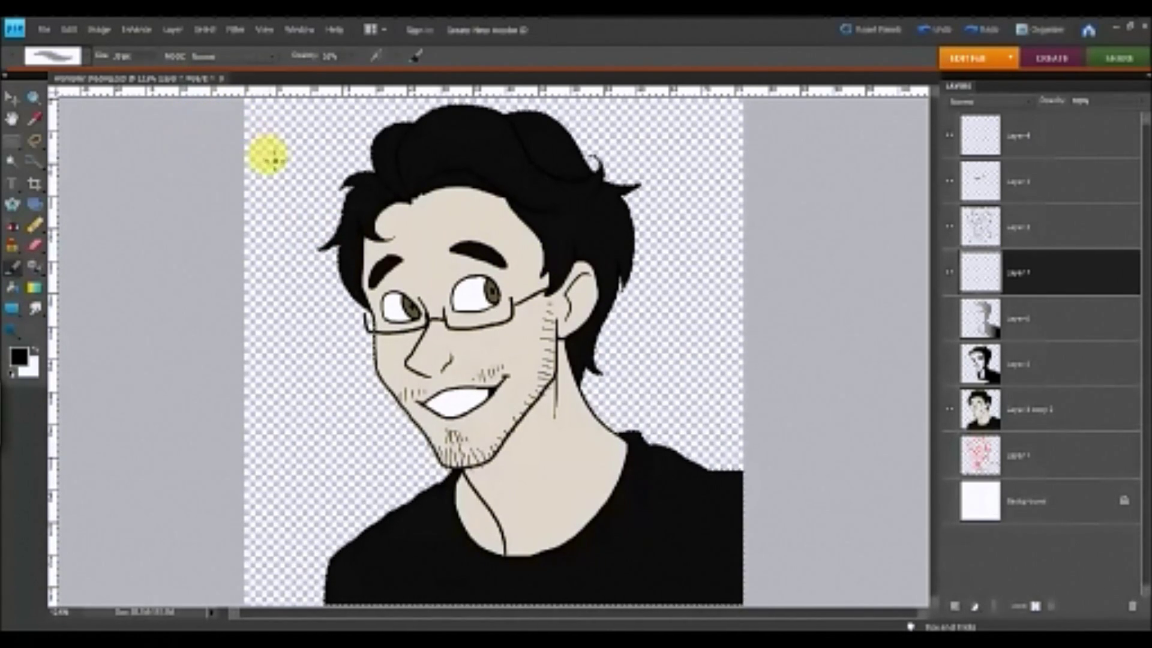
{"action": "left_click", "coordinate": [354, 56]}
{"action": "left_click", "coordinate": [424, 173]}
{"action": "key", "text": "]"}
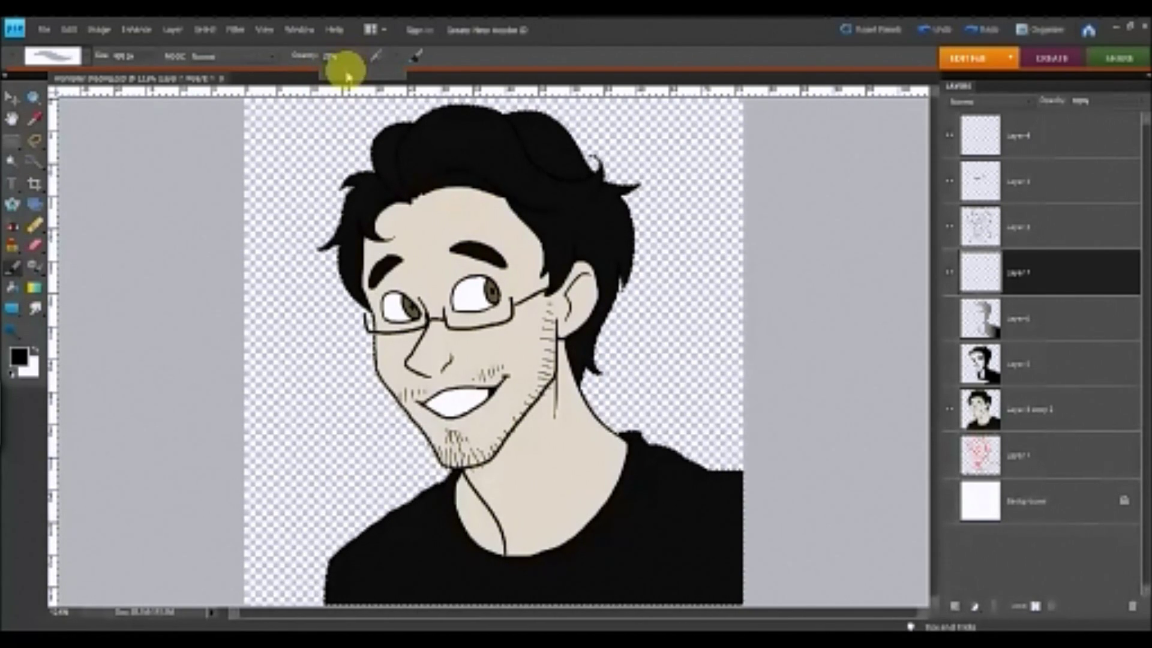
{"action": "left_click", "coordinate": [444, 172]}
{"action": "key", "text": "["}
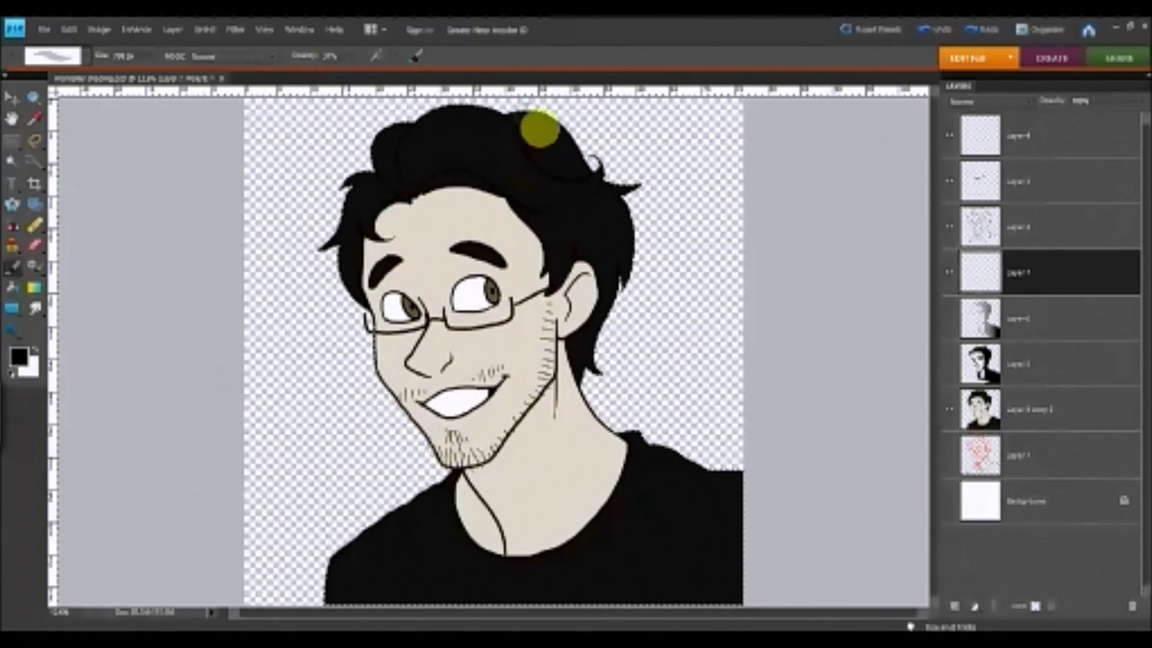
Brush broad soft shadows over the hair, forehead, eye area, cheek, neck and shirt, then lower the shading layer's opacity.
{"action": "mouse_move", "coordinate": [481, 116]}
{"action": "left_mouse_down"}
{"action": "mouse_move", "coordinate": [486, 186]}
{"action": "mouse_move", "coordinate": [522, 301]}
{"action": "mouse_move", "coordinate": [504, 412]}
{"action": "mouse_move", "coordinate": [444, 474]}
{"action": "mouse_move", "coordinate": [613, 315]}
{"action": "mouse_move", "coordinate": [549, 324]}
{"action": "mouse_move", "coordinate": [530, 419]}
{"action": "mouse_move", "coordinate": [622, 398]}
{"action": "mouse_move", "coordinate": [501, 552]}
{"action": "mouse_move", "coordinate": [571, 420]}
{"action": "mouse_move", "coordinate": [699, 488]}
{"action": "left_mouse_up"}
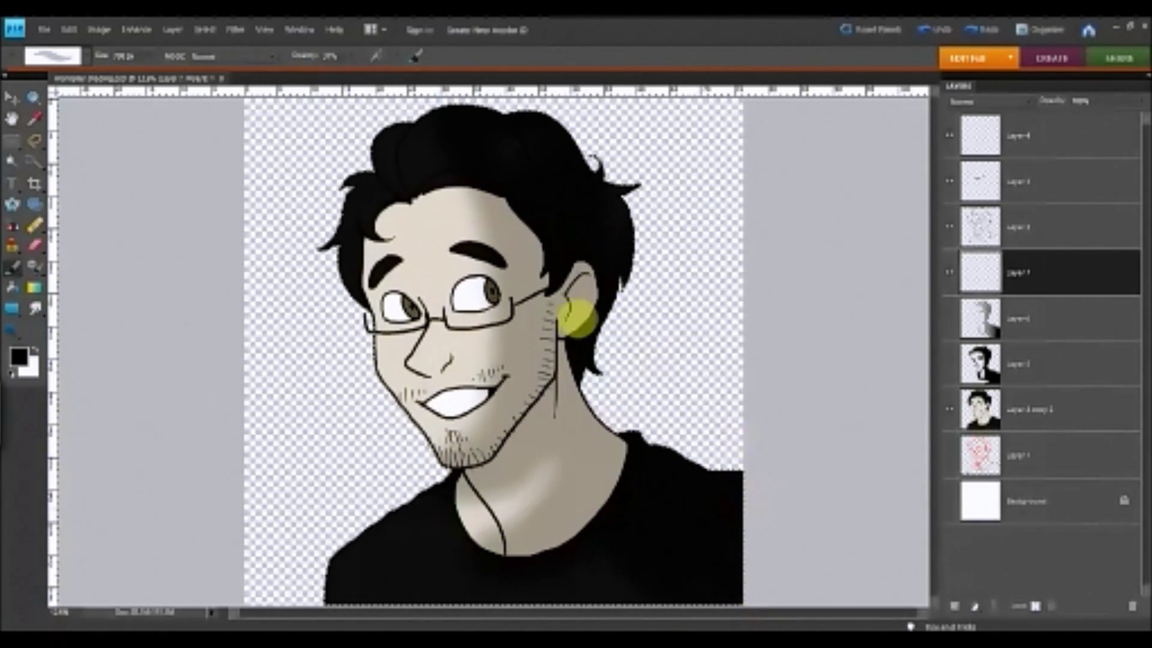
{"action": "mouse_move", "coordinate": [404, 300]}
{"action": "left_mouse_down"}
{"action": "mouse_move", "coordinate": [402, 335]}
{"action": "mouse_move", "coordinate": [417, 313]}
{"action": "mouse_move", "coordinate": [397, 348]}
{"action": "mouse_move", "coordinate": [528, 311]}
{"action": "mouse_move", "coordinate": [528, 203]}
{"action": "mouse_move", "coordinate": [511, 209]}
{"action": "mouse_move", "coordinate": [540, 285]}
{"action": "mouse_move", "coordinate": [582, 245]}
{"action": "mouse_move", "coordinate": [570, 362]}
{"action": "mouse_move", "coordinate": [472, 480]}
{"action": "mouse_move", "coordinate": [597, 290]}
{"action": "mouse_move", "coordinate": [592, 452]}
{"action": "mouse_move", "coordinate": [724, 452]}
{"action": "left_mouse_up"}
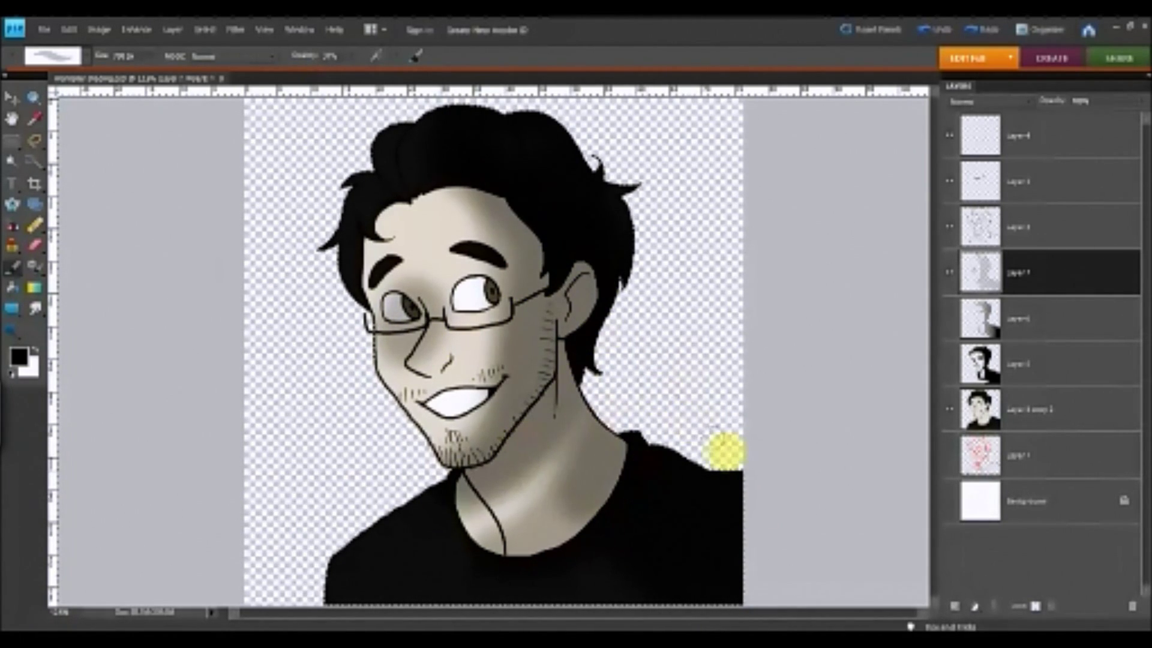
{"action": "mouse_move", "coordinate": [413, 384]}
{"action": "left_mouse_down"}
{"action": "mouse_move", "coordinate": [411, 368]}
{"action": "mouse_move", "coordinate": [540, 239]}
{"action": "mouse_move", "coordinate": [466, 172]}
{"action": "mouse_move", "coordinate": [582, 428]}
{"action": "mouse_move", "coordinate": [561, 514]}
{"action": "mouse_move", "coordinate": [763, 583]}
{"action": "left_mouse_up"}
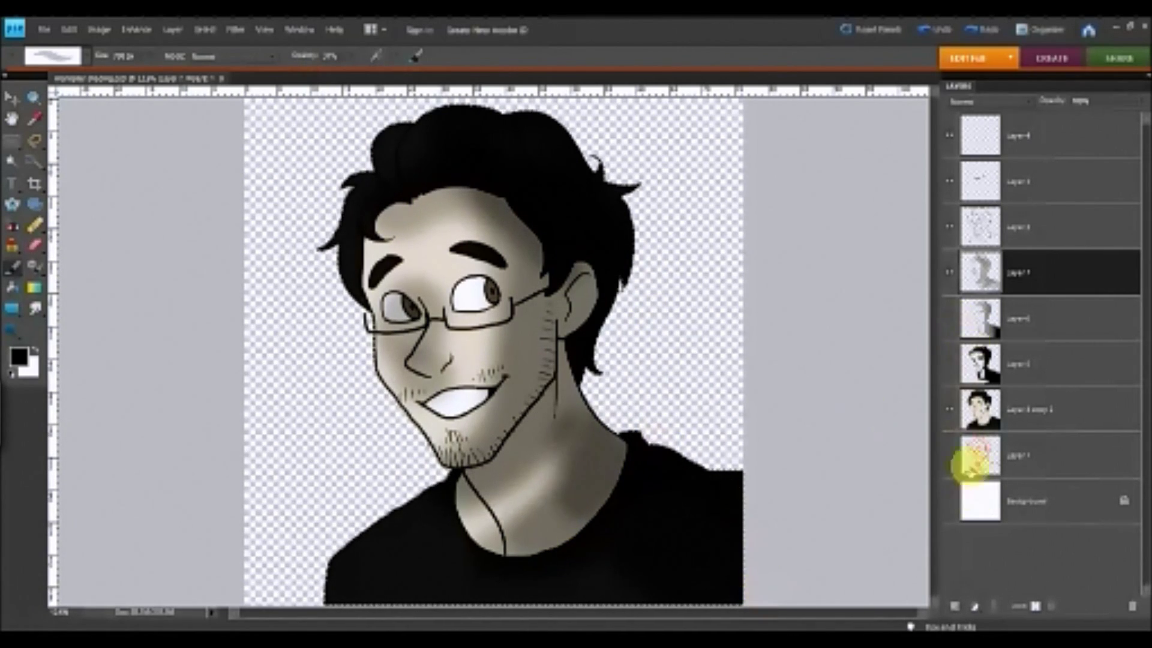
{"action": "left_click", "coordinate": [1141, 102]}
{"action": "left_click_drag", "start_coordinate": [1138, 115], "coordinate": [1103, 116]}
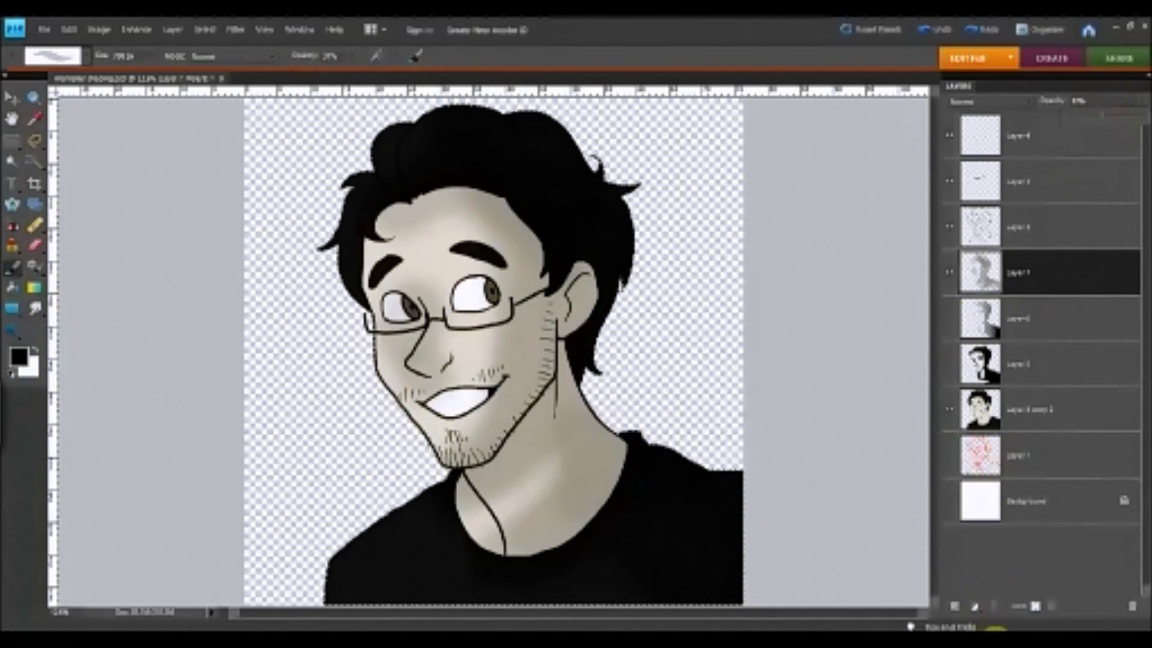
Add another new layer and use a smaller soft brush to darken the inner ear and the socket around the eye nearest it.
{"action": "left_click", "coordinate": [954, 607]}
{"action": "left_click", "coordinate": [33, 98]}
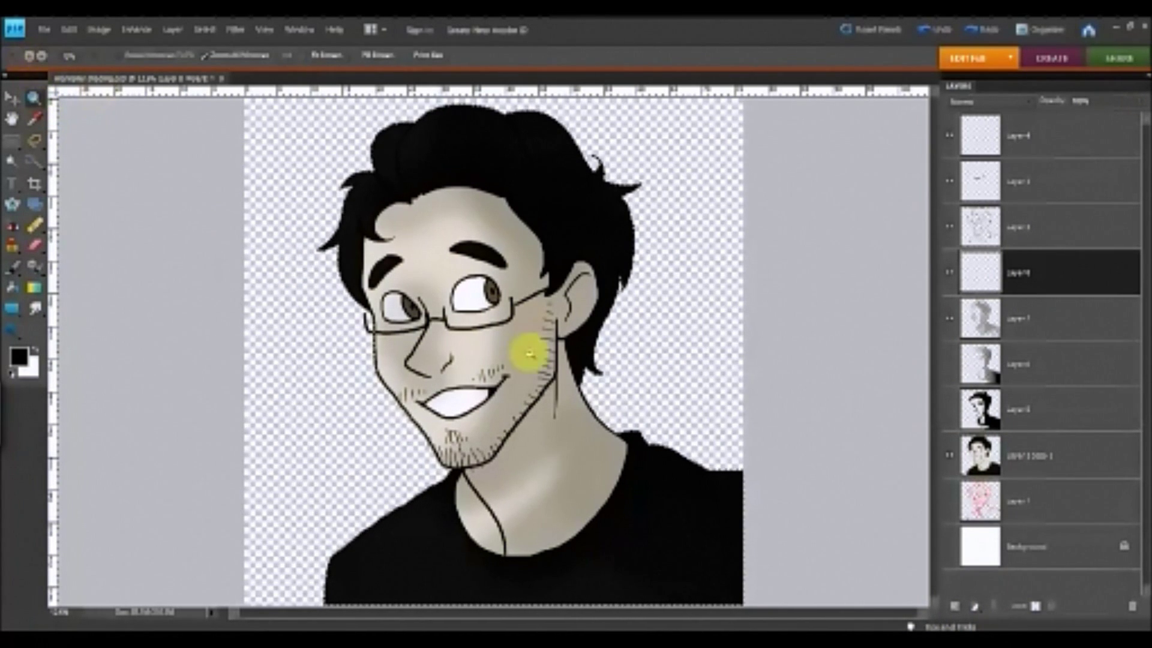
{"action": "left_click", "coordinate": [531, 359]}
{"action": "left_click", "coordinate": [29, 56]}
{"action": "left_click", "coordinate": [531, 372]}
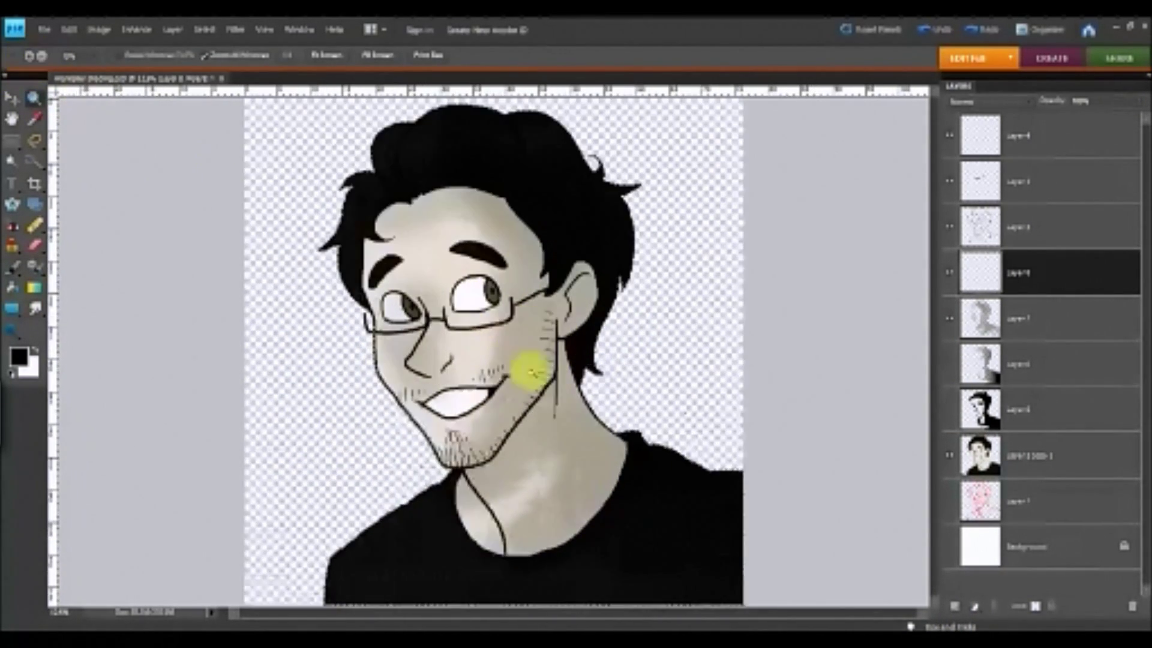
{"action": "left_click", "coordinate": [531, 372]}
{"action": "left_click", "coordinate": [12, 267]}
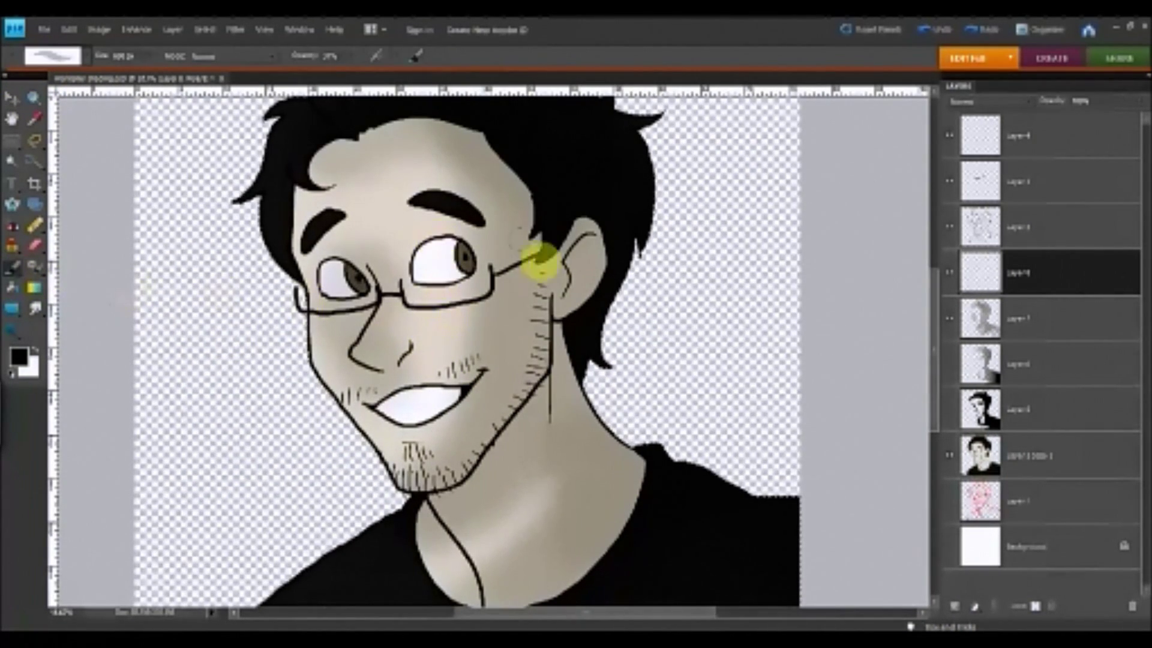
{"action": "left_click_drag", "start_coordinate": [936, 359], "coordinate": [941, 315]}
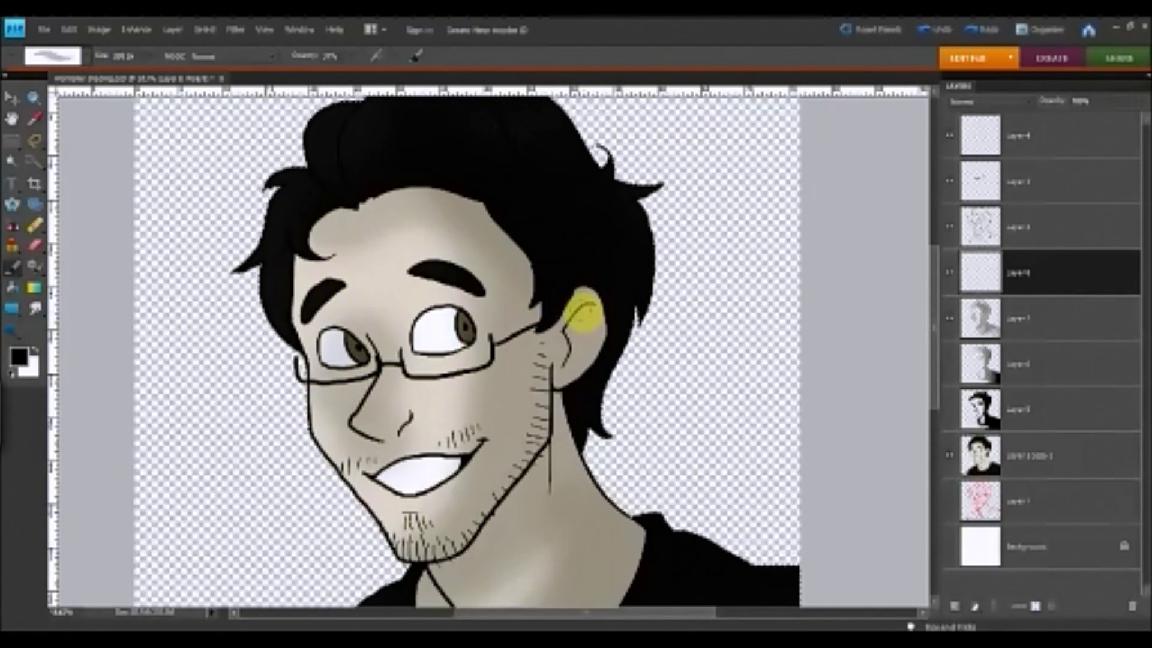
{"action": "left_click_drag", "start_coordinate": [585, 306], "coordinate": [585, 338]}
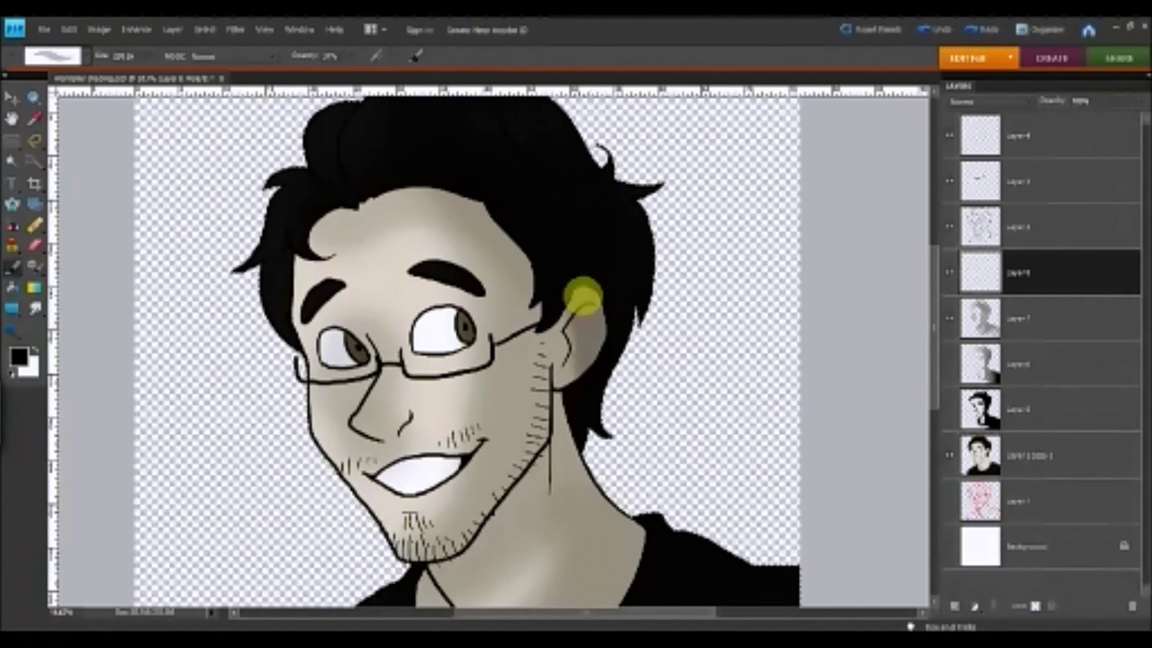
{"action": "mouse_move", "coordinate": [450, 341]}
{"action": "left_mouse_down"}
{"action": "mouse_move", "coordinate": [476, 322]}
{"action": "mouse_move", "coordinate": [457, 348]}
{"action": "mouse_move", "coordinate": [451, 303]}
{"action": "mouse_move", "coordinate": [430, 295]}
{"action": "mouse_move", "coordinate": [412, 318]}
{"action": "mouse_move", "coordinate": [429, 273]}
{"action": "mouse_move", "coordinate": [476, 309]}
{"action": "mouse_move", "coordinate": [473, 299]}
{"action": "mouse_move", "coordinate": [425, 301]}
{"action": "mouse_move", "coordinate": [476, 321]}
{"action": "mouse_move", "coordinate": [487, 374]}
{"action": "mouse_move", "coordinate": [448, 320]}
{"action": "mouse_move", "coordinate": [414, 324]}
{"action": "mouse_move", "coordinate": [475, 324]}
{"action": "mouse_move", "coordinate": [475, 334]}
{"action": "mouse_move", "coordinate": [423, 306]}
{"action": "mouse_move", "coordinate": [425, 289]}
{"action": "mouse_move", "coordinate": [442, 284]}
{"action": "mouse_move", "coordinate": [430, 284]}
{"action": "mouse_move", "coordinate": [478, 301]}
{"action": "mouse_move", "coordinate": [481, 326]}
{"action": "mouse_move", "coordinate": [436, 299]}
{"action": "mouse_move", "coordinate": [474, 332]}
{"action": "mouse_move", "coordinate": [460, 310]}
{"action": "mouse_move", "coordinate": [426, 302]}
{"action": "mouse_move", "coordinate": [421, 342]}
{"action": "mouse_move", "coordinate": [455, 369]}
{"action": "mouse_move", "coordinate": [459, 321]}
{"action": "mouse_move", "coordinate": [427, 302]}
{"action": "mouse_move", "coordinate": [469, 306]}
{"action": "mouse_move", "coordinate": [430, 301]}
{"action": "mouse_move", "coordinate": [412, 327]}
{"action": "mouse_move", "coordinate": [494, 368]}
{"action": "mouse_move", "coordinate": [524, 333]}
{"action": "left_mouse_up"}
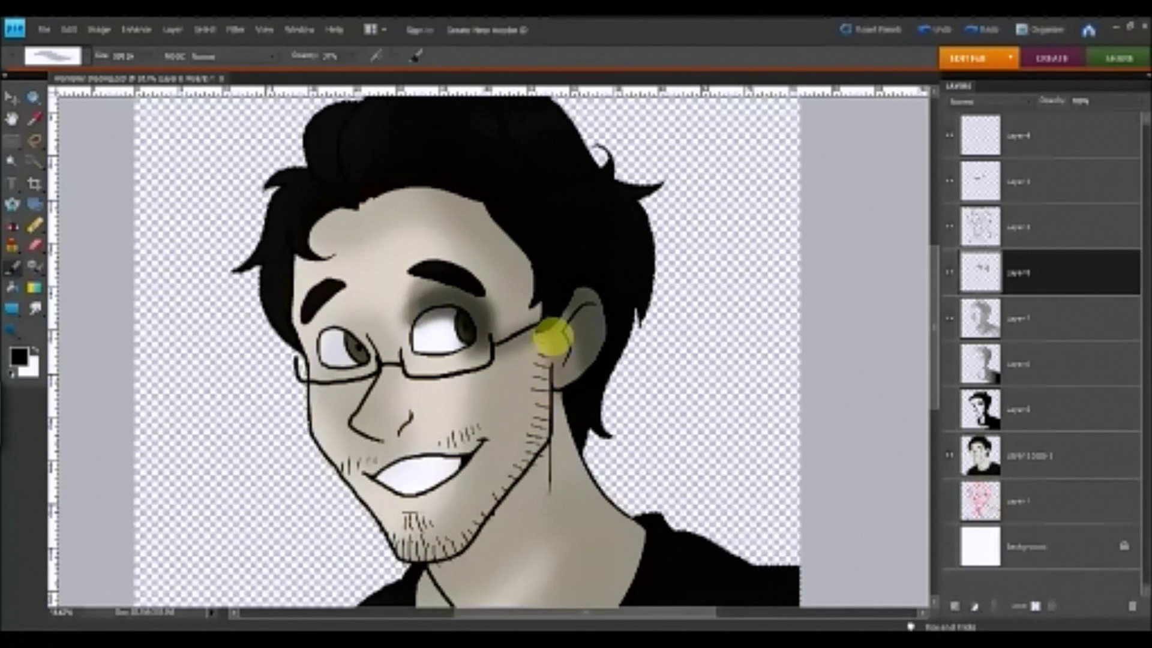
Build up darker soft shading along the jaw beside the ear, under the chin, around the neck, and over the collar and shirt.
{"action": "mouse_move", "coordinate": [552, 337]}
{"action": "left_mouse_down"}
{"action": "mouse_move", "coordinate": [527, 378]}
{"action": "mouse_move", "coordinate": [525, 450]}
{"action": "mouse_move", "coordinate": [584, 438]}
{"action": "mouse_move", "coordinate": [555, 437]}
{"action": "mouse_move", "coordinate": [537, 330]}
{"action": "mouse_move", "coordinate": [609, 520]}
{"action": "mouse_move", "coordinate": [553, 414]}
{"action": "mouse_move", "coordinate": [545, 389]}
{"action": "mouse_move", "coordinate": [622, 528]}
{"action": "mouse_move", "coordinate": [627, 579]}
{"action": "left_mouse_up"}
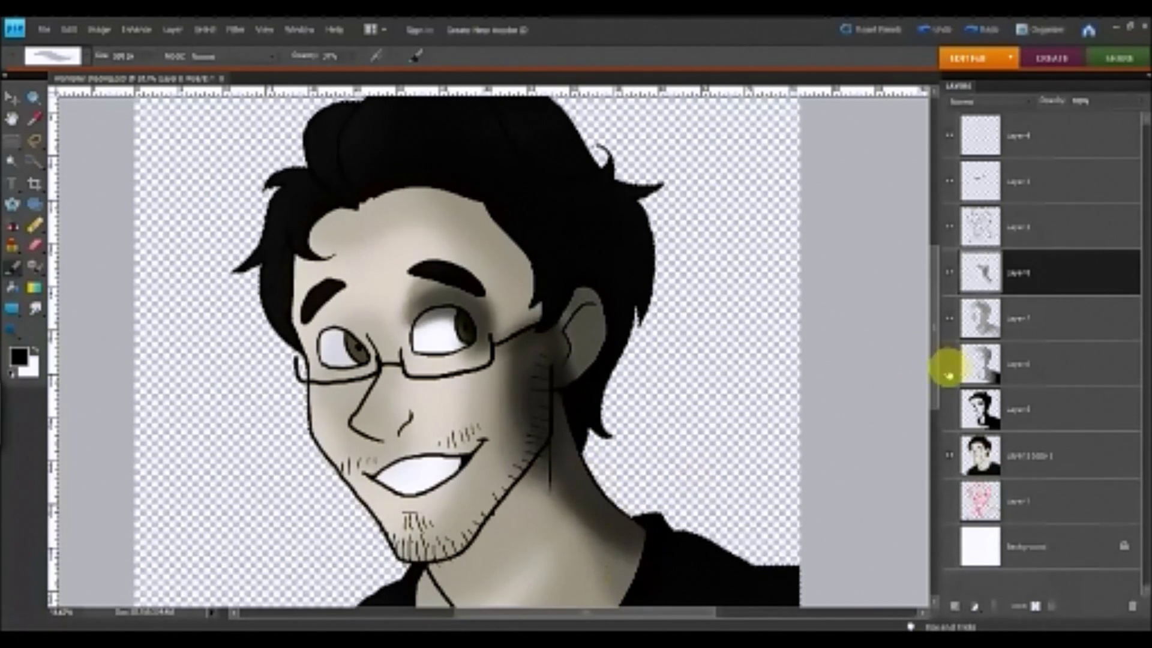
{"action": "scroll", "coordinate": [736, 427], "scroll_direction": "down", "scroll_amount": 3}
{"action": "mouse_move", "coordinate": [568, 404]}
{"action": "left_mouse_down"}
{"action": "mouse_move", "coordinate": [607, 462]}
{"action": "mouse_move", "coordinate": [592, 485]}
{"action": "mouse_move", "coordinate": [607, 480]}
{"action": "mouse_move", "coordinate": [610, 547]}
{"action": "mouse_move", "coordinate": [591, 560]}
{"action": "mouse_move", "coordinate": [615, 498]}
{"action": "mouse_move", "coordinate": [623, 535]}
{"action": "mouse_move", "coordinate": [592, 565]}
{"action": "mouse_move", "coordinate": [598, 403]}
{"action": "mouse_move", "coordinate": [613, 424]}
{"action": "mouse_move", "coordinate": [590, 419]}
{"action": "mouse_move", "coordinate": [573, 345]}
{"action": "mouse_move", "coordinate": [462, 459]}
{"action": "mouse_move", "coordinate": [401, 480]}
{"action": "mouse_move", "coordinate": [450, 492]}
{"action": "mouse_move", "coordinate": [420, 480]}
{"action": "mouse_move", "coordinate": [543, 376]}
{"action": "mouse_move", "coordinate": [456, 500]}
{"action": "mouse_move", "coordinate": [423, 497]}
{"action": "mouse_move", "coordinate": [484, 473]}
{"action": "mouse_move", "coordinate": [459, 496]}
{"action": "mouse_move", "coordinate": [537, 402]}
{"action": "mouse_move", "coordinate": [449, 491]}
{"action": "mouse_move", "coordinate": [544, 366]}
{"action": "mouse_move", "coordinate": [590, 518]}
{"action": "mouse_move", "coordinate": [553, 567]}
{"action": "mouse_move", "coordinate": [513, 578]}
{"action": "mouse_move", "coordinate": [452, 570]}
{"action": "mouse_move", "coordinate": [416, 494]}
{"action": "mouse_move", "coordinate": [430, 528]}
{"action": "mouse_move", "coordinate": [510, 605]}
{"action": "mouse_move", "coordinate": [456, 573]}
{"action": "mouse_move", "coordinate": [541, 577]}
{"action": "mouse_move", "coordinate": [582, 532]}
{"action": "mouse_move", "coordinate": [591, 544]}
{"action": "mouse_move", "coordinate": [550, 579]}
{"action": "mouse_move", "coordinate": [518, 582]}
{"action": "mouse_move", "coordinate": [581, 406]}
{"action": "mouse_move", "coordinate": [550, 569]}
{"action": "left_mouse_up"}
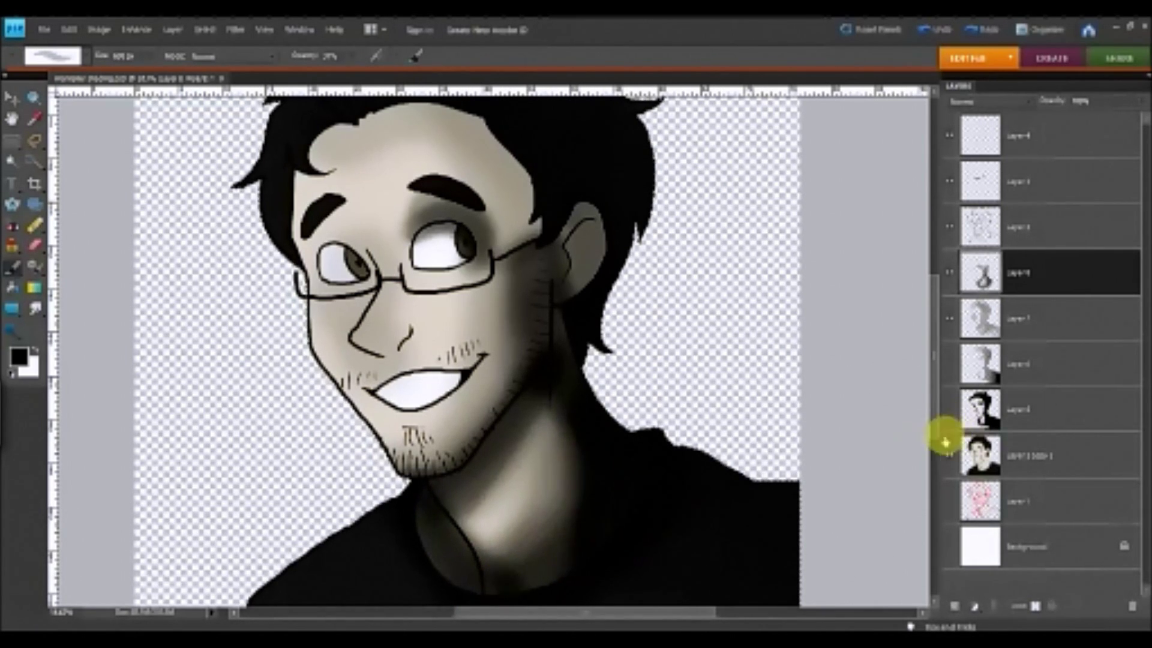
{"action": "scroll", "coordinate": [934, 447], "scroll_direction": "down", "scroll_amount": 3}
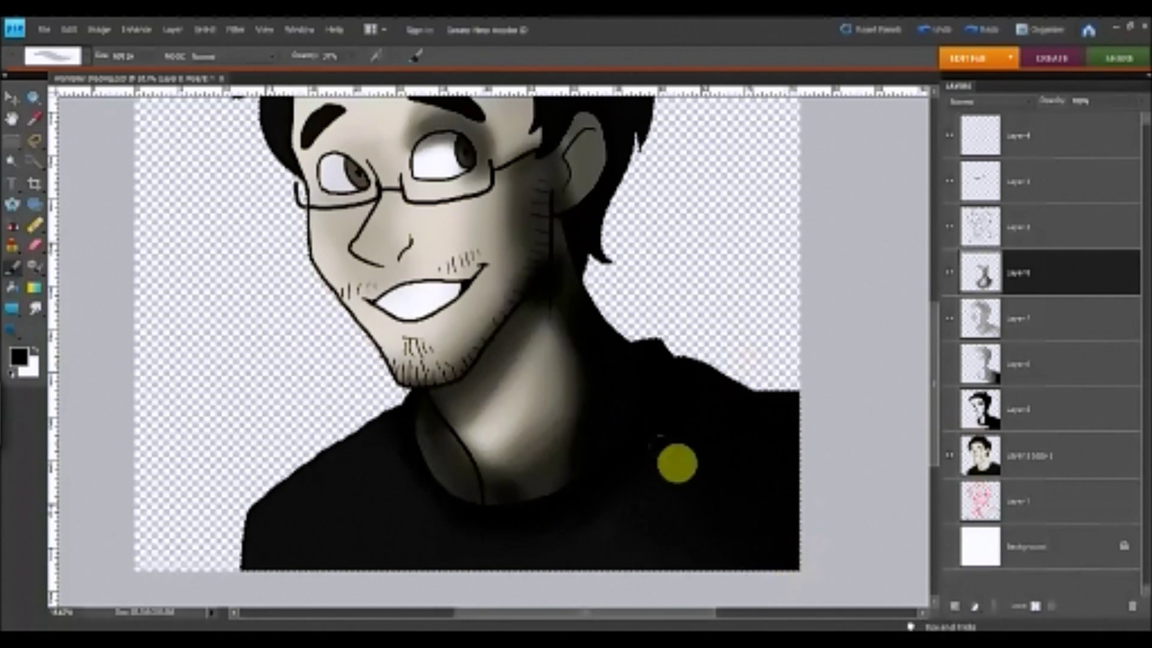
{"action": "mouse_move", "coordinate": [674, 503]}
{"action": "left_mouse_down"}
{"action": "mouse_move", "coordinate": [424, 527]}
{"action": "mouse_move", "coordinate": [384, 545]}
{"action": "left_mouse_up"}
Reduce the brush size and shade the teeth at the mouth corner nearest the ear.
{"action": "left_click_drag", "start_coordinate": [939, 450], "coordinate": [933, 432]}
{"action": "scroll", "coordinate": [931, 450], "scroll_direction": "up", "scroll_amount": 3}
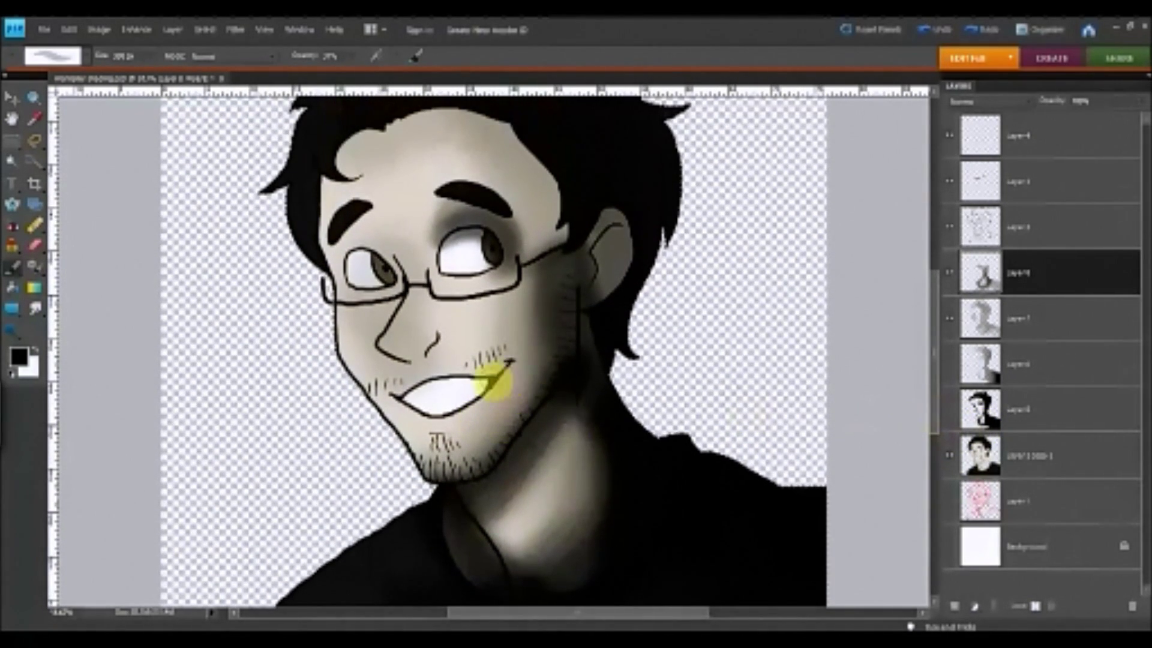
{"action": "key", "text": "bracketleft"}
{"action": "key", "text": "bracketleft"}
{"action": "key", "text": "bracketleft"}
{"action": "left_click_drag", "start_coordinate": [526, 362], "coordinate": [485, 393]}
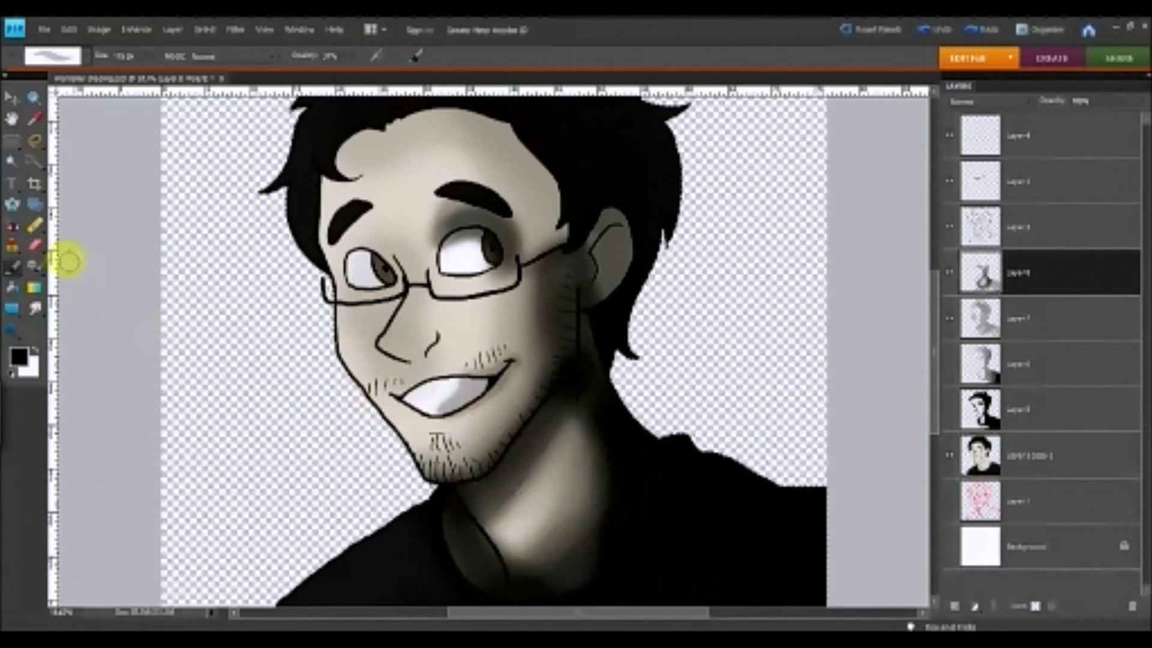
Give the Eraser a large soft tip at low opacity and gently lighten the shading on the teeth.
{"action": "left_click", "coordinate": [35, 245]}
{"action": "left_click", "coordinate": [64, 67]}
{"action": "left_click", "coordinate": [160, 175]}
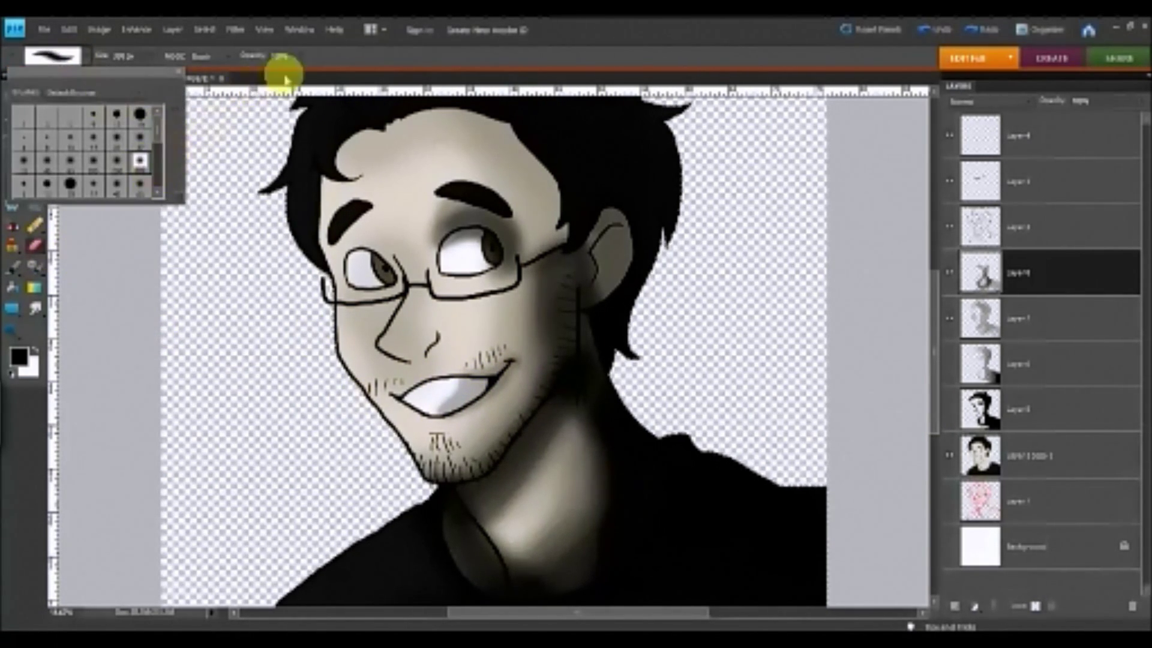
{"action": "left_click", "coordinate": [303, 81]}
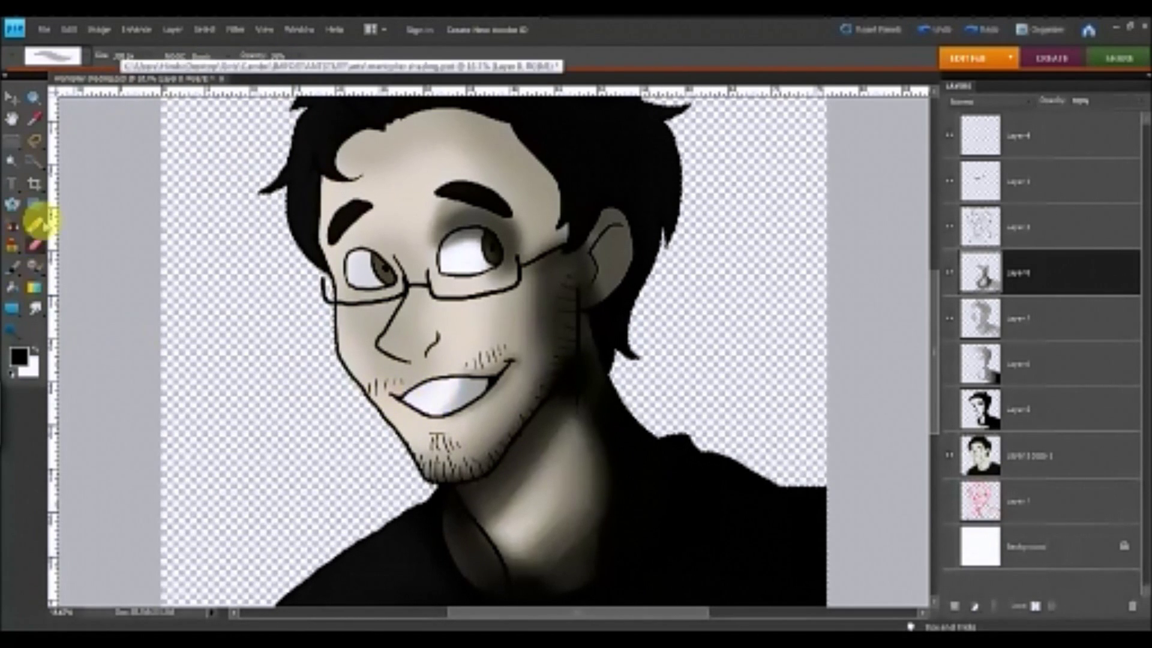
Brush soft shading beneath the nose, beside its bridge near the eye, and around the ear, undoing unwanted strokes.
{"action": "left_click", "coordinate": [13, 266]}
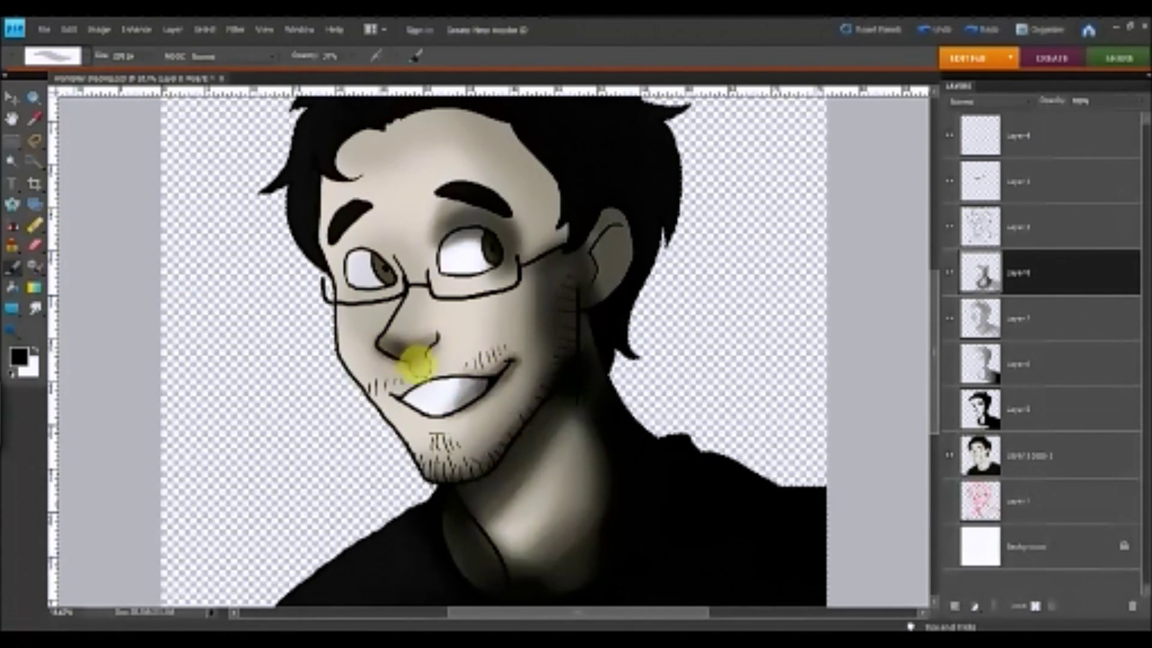
{"action": "left_click_drag", "start_coordinate": [396, 354], "coordinate": [423, 360]}
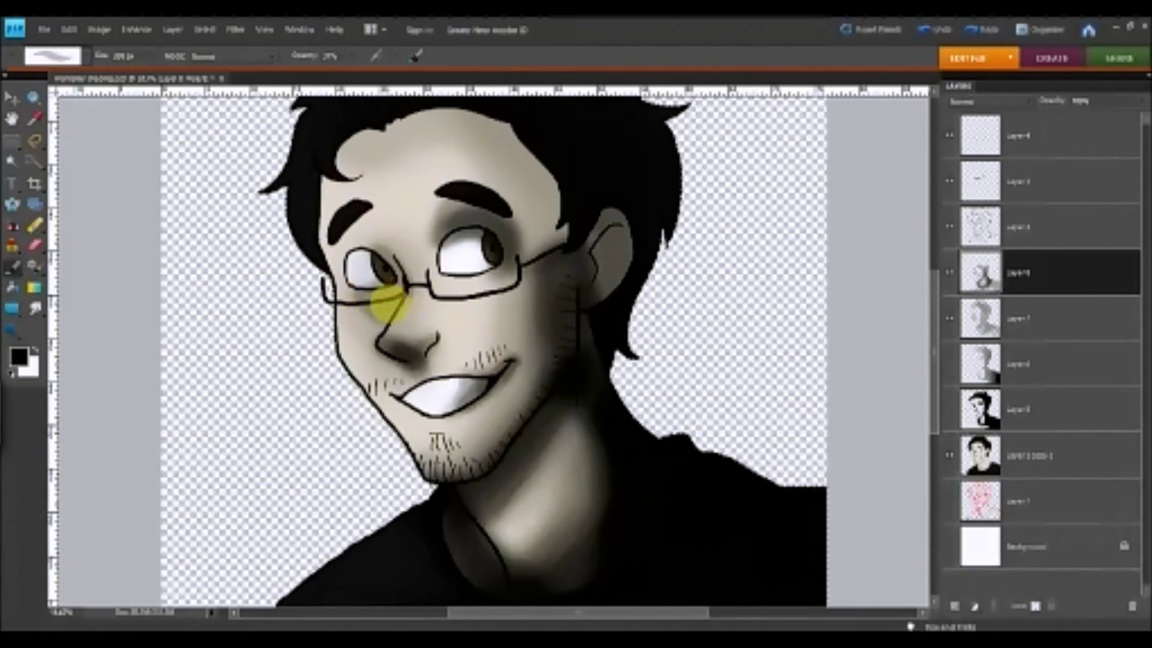
{"action": "left_click_drag", "start_coordinate": [390, 280], "coordinate": [391, 304]}
{"action": "mouse_move", "coordinate": [602, 373]}
{"action": "left_mouse_down"}
{"action": "mouse_move", "coordinate": [597, 337]}
{"action": "mouse_move", "coordinate": [622, 206]}
{"action": "mouse_move", "coordinate": [630, 311]}
{"action": "mouse_move", "coordinate": [749, 336]}
{"action": "mouse_move", "coordinate": [634, 297]}
{"action": "mouse_move", "coordinate": [646, 247]}
{"action": "left_mouse_up"}
{"action": "key", "text": "ctrl+z"}
{"action": "key", "text": "ctrl+z"}
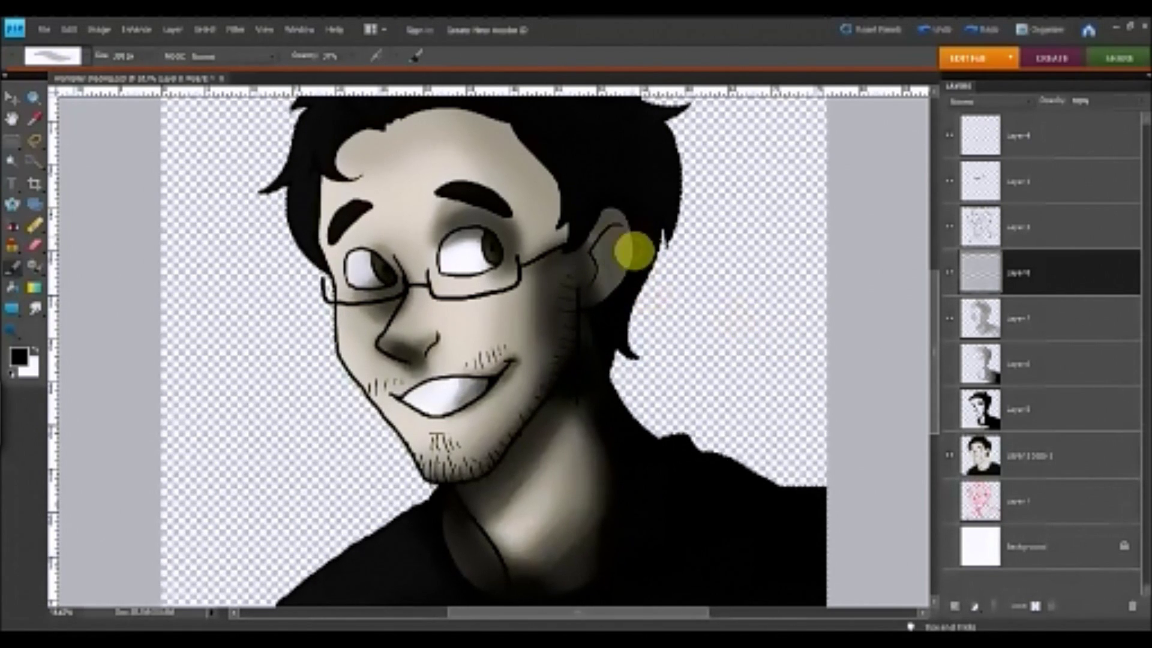
{"action": "left_click_drag", "start_coordinate": [937, 402], "coordinate": [935, 370]}
{"action": "mouse_move", "coordinate": [391, 265]}
{"action": "left_mouse_down"}
{"action": "mouse_move", "coordinate": [516, 294]}
{"action": "mouse_move", "coordinate": [471, 259]}
{"action": "mouse_move", "coordinate": [520, 283]}
{"action": "mouse_move", "coordinate": [475, 256]}
{"action": "mouse_move", "coordinate": [522, 318]}
{"action": "left_mouse_up"}
{"action": "key", "text": "ctrl+z"}
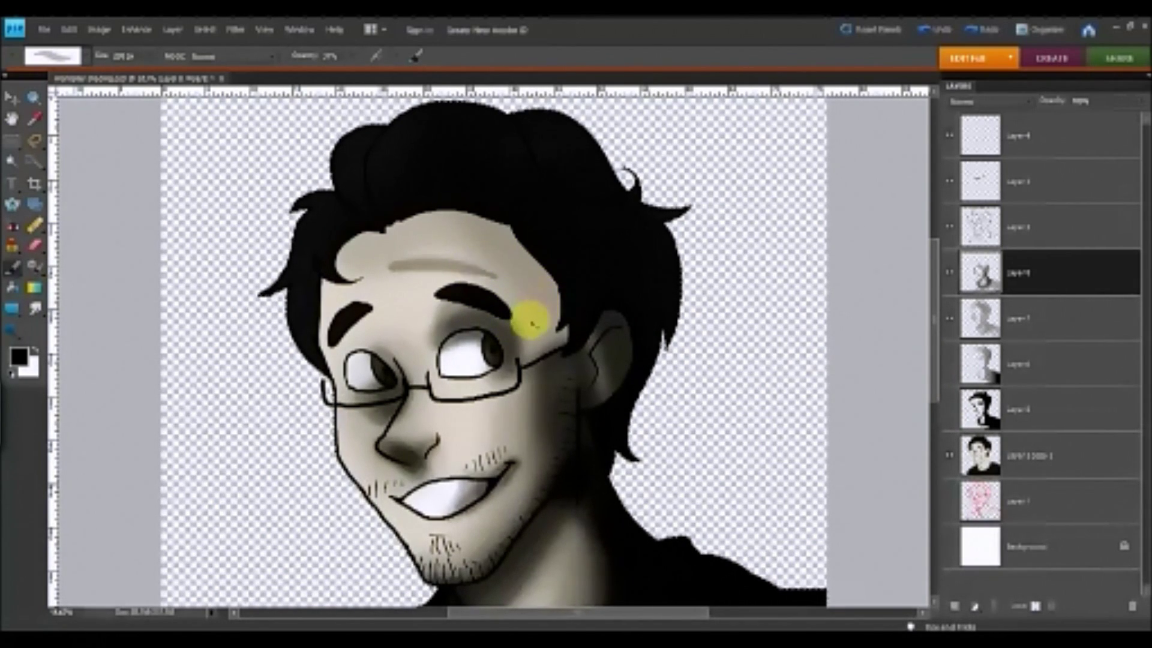
{"action": "key", "text": "ctrl+z"}
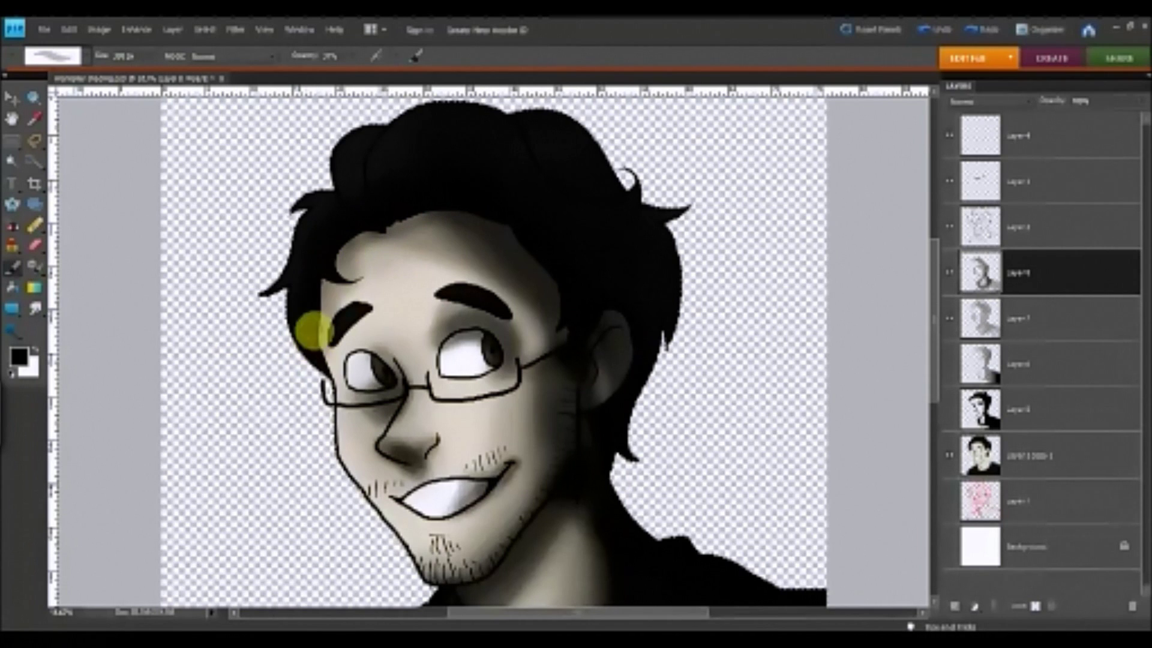
Build up soft shading at both temples, along the cheek beside the ear, and down the neck with a larger brush.
{"action": "left_click_drag", "start_coordinate": [313, 331], "coordinate": [356, 360]}
{"action": "mouse_move", "coordinate": [527, 434]}
{"action": "left_mouse_down"}
{"action": "mouse_move", "coordinate": [564, 513]}
{"action": "mouse_move", "coordinate": [566, 338]}
{"action": "mouse_move", "coordinate": [552, 314]}
{"action": "mouse_move", "coordinate": [575, 306]}
{"action": "left_mouse_up"}
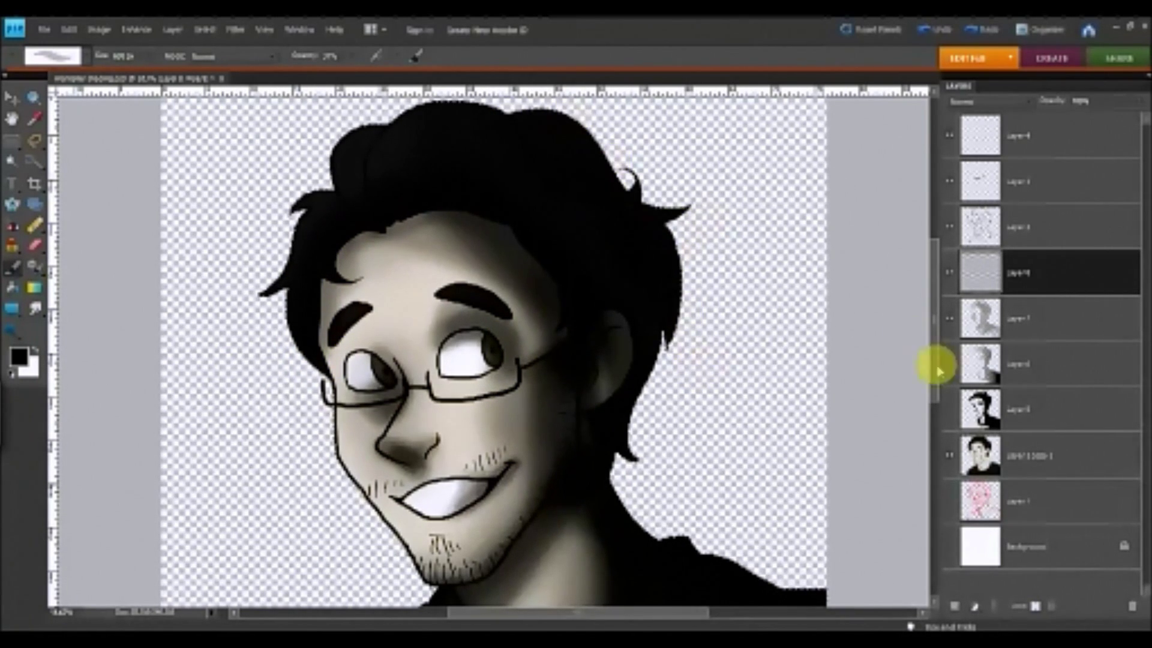
{"action": "left_click_drag", "start_coordinate": [936, 373], "coordinate": [931, 414]}
{"action": "mouse_move", "coordinate": [615, 469]}
{"action": "left_mouse_down"}
{"action": "mouse_move", "coordinate": [605, 524]}
{"action": "mouse_move", "coordinate": [622, 501]}
{"action": "left_mouse_up"}
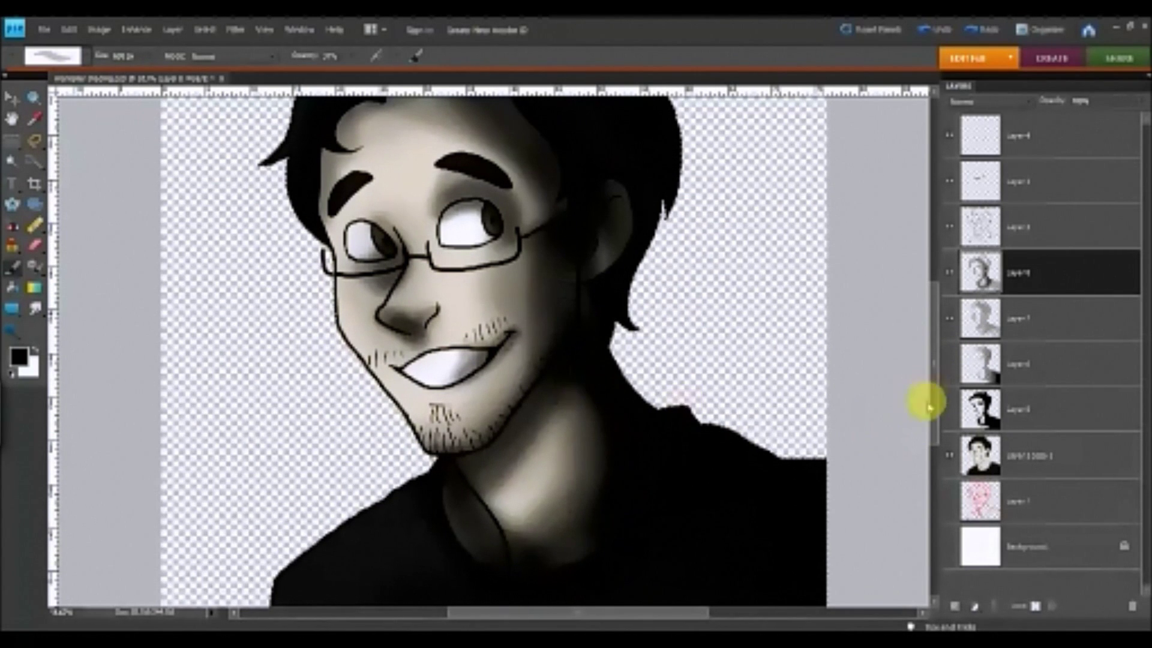
Shade the chin, jaw, eyes and forehead softly, and reduce the shading layer's opacity so the shadows blend with the skin.
{"action": "left_click_drag", "start_coordinate": [936, 403], "coordinate": [935, 385]}
{"action": "left_click_drag", "start_coordinate": [446, 468], "coordinate": [453, 504]}
{"action": "mouse_move", "coordinate": [553, 392]}
{"action": "left_mouse_down"}
{"action": "mouse_move", "coordinate": [570, 314]}
{"action": "mouse_move", "coordinate": [501, 484]}
{"action": "mouse_move", "coordinate": [578, 322]}
{"action": "left_mouse_up"}
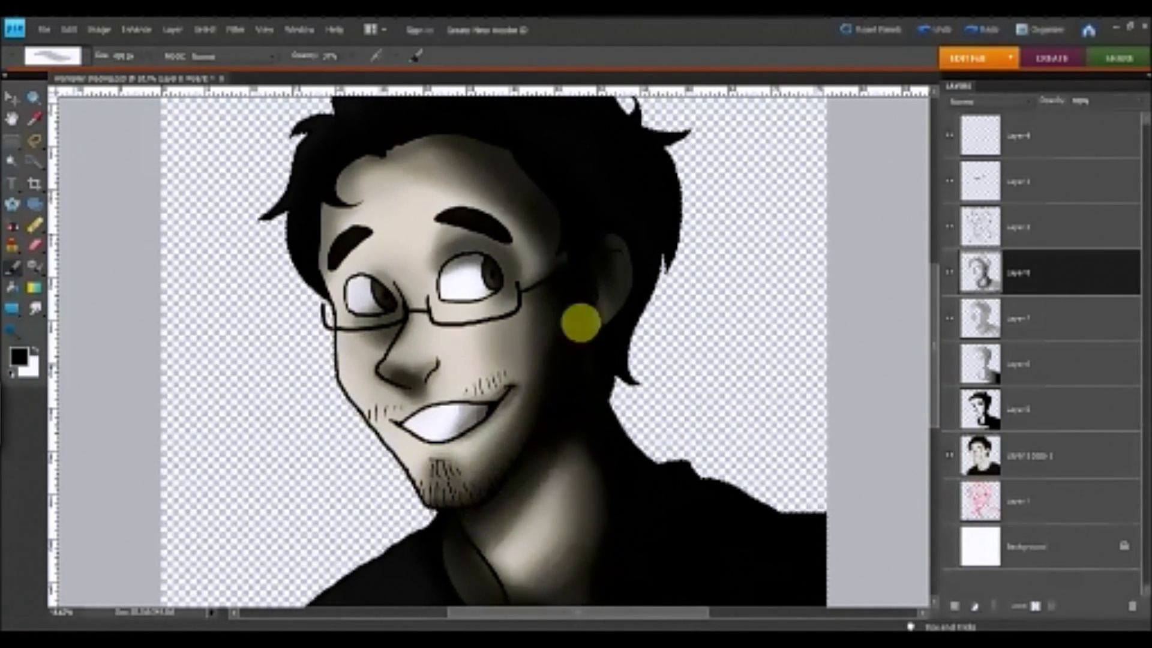
{"action": "mouse_move", "coordinate": [386, 283]}
{"action": "left_mouse_down"}
{"action": "mouse_move", "coordinate": [352, 257]}
{"action": "mouse_move", "coordinate": [386, 282]}
{"action": "mouse_move", "coordinate": [509, 291]}
{"action": "mouse_move", "coordinate": [476, 291]}
{"action": "mouse_move", "coordinate": [478, 257]}
{"action": "mouse_move", "coordinate": [540, 234]}
{"action": "mouse_move", "coordinate": [382, 159]}
{"action": "mouse_move", "coordinate": [423, 155]}
{"action": "left_mouse_up"}
{"action": "left_click", "coordinate": [1138, 101]}
{"action": "left_click_drag", "start_coordinate": [1140, 117], "coordinate": [1107, 119]}
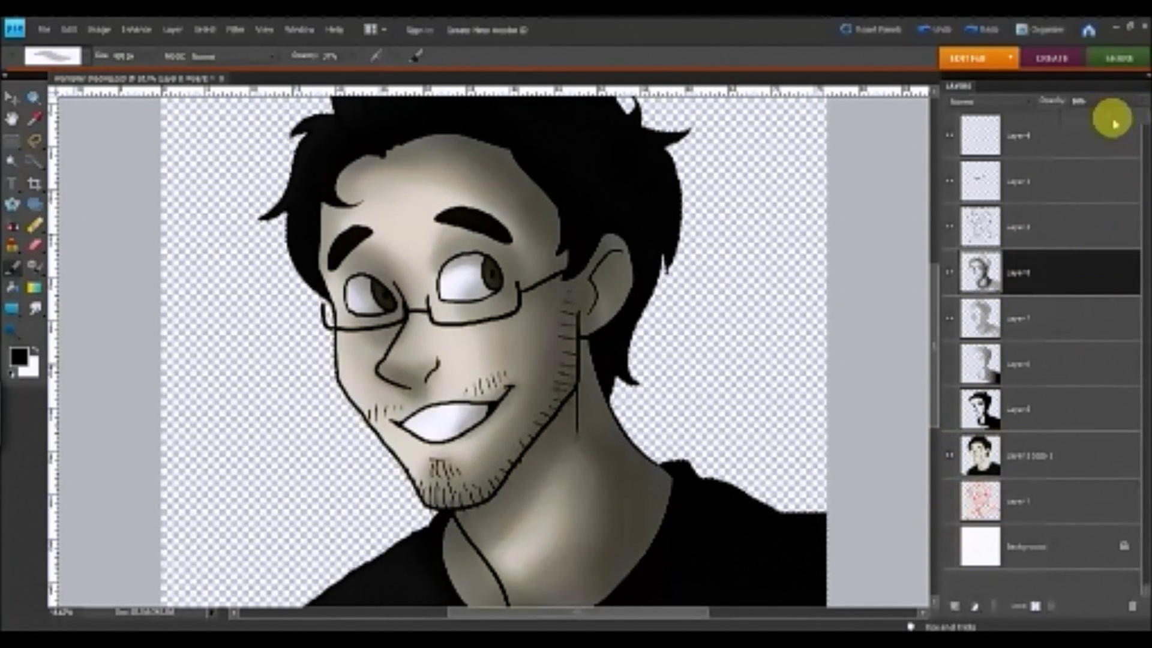
Add a new layer, brush very faint broad shadows over the face and jaw at 1000 px, and compare with the layer hidden.
{"action": "left_click", "coordinate": [955, 606]}
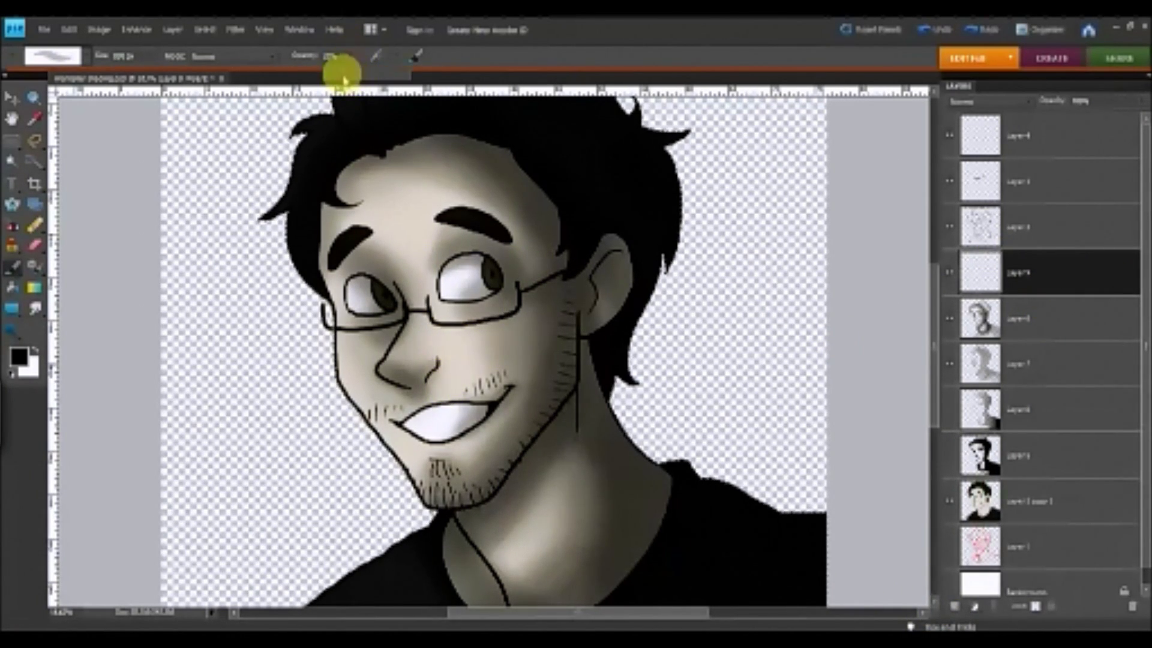
{"action": "left_click_drag", "start_coordinate": [344, 78], "coordinate": [336, 78]}
{"action": "key", "text": "]"}
{"action": "mouse_move", "coordinate": [480, 345]}
{"action": "left_mouse_down"}
{"action": "mouse_move", "coordinate": [563, 258]}
{"action": "mouse_move", "coordinate": [455, 176]}
{"action": "mouse_move", "coordinate": [424, 198]}
{"action": "mouse_move", "coordinate": [512, 243]}
{"action": "left_mouse_up"}
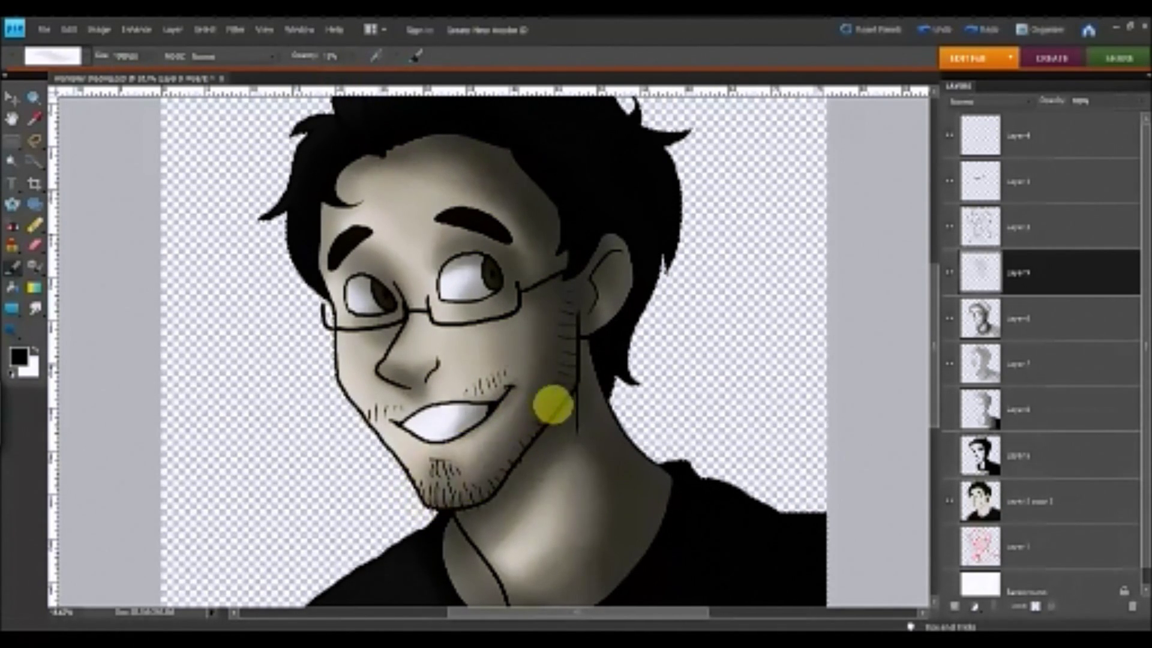
{"action": "mouse_move", "coordinate": [553, 405]}
{"action": "left_mouse_down"}
{"action": "mouse_move", "coordinate": [568, 558]}
{"action": "mouse_move", "coordinate": [612, 327]}
{"action": "left_mouse_up"}
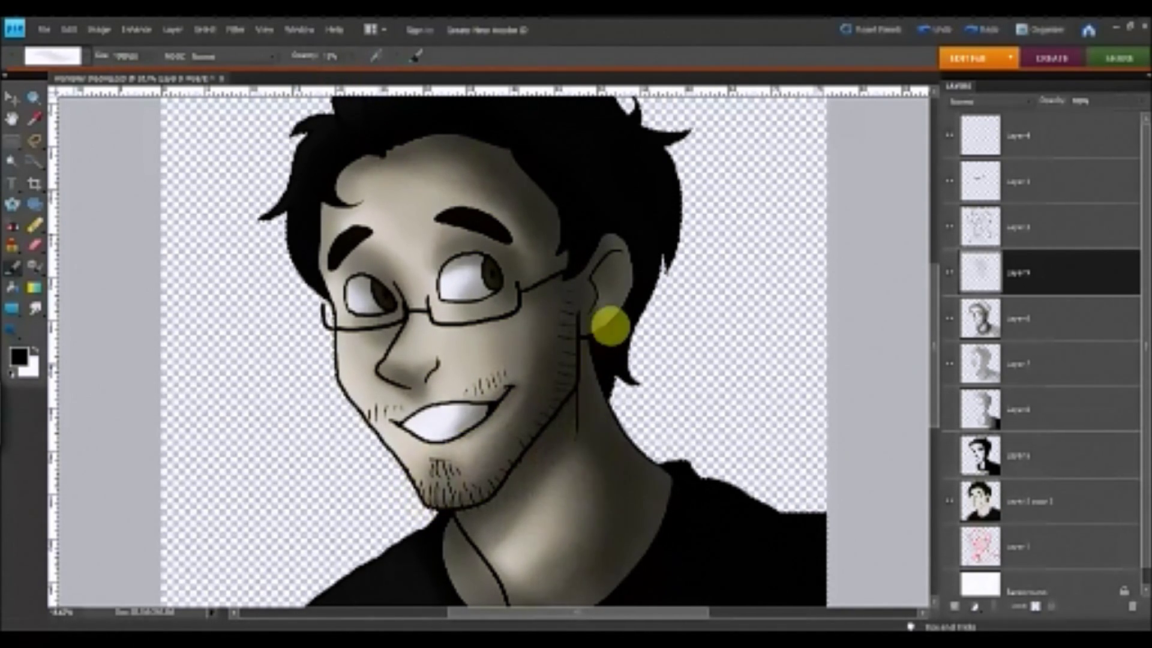
{"action": "left_click", "coordinate": [952, 273]}
{"action": "left_click", "coordinate": [952, 273]}
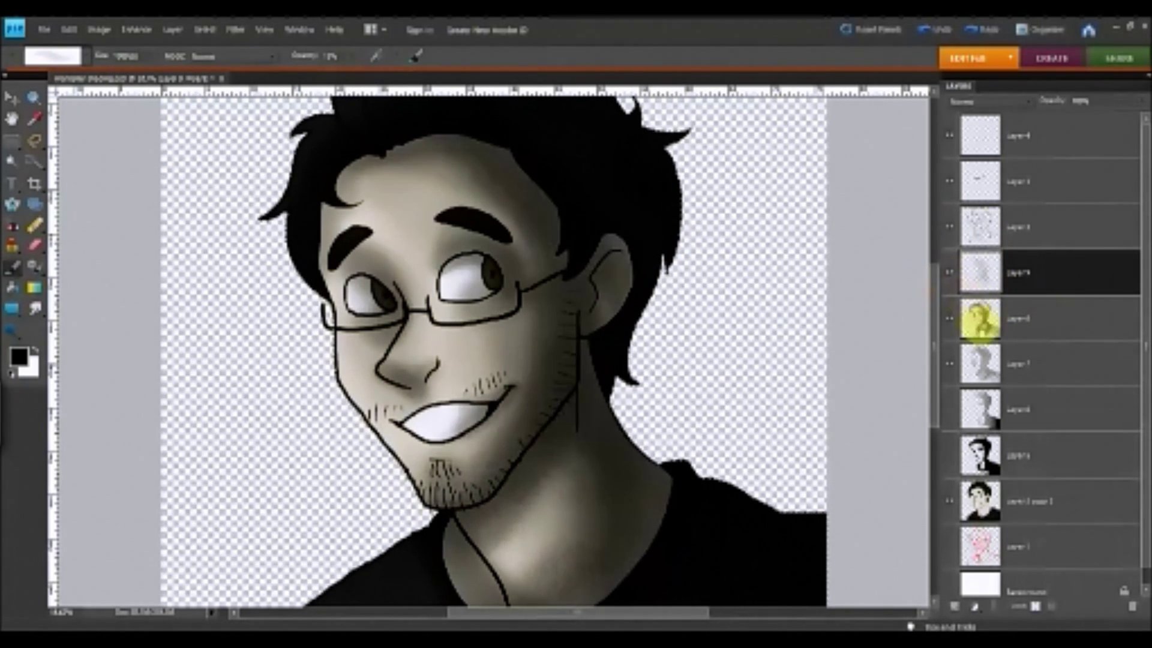
Adjust the opacity of the shading layer beneath the newest one and lower the newest layer's opacity, comparing with it hidden.
{"action": "left_click", "coordinate": [979, 319]}
{"action": "left_click_drag", "start_coordinate": [1119, 119], "coordinate": [1107, 135]}
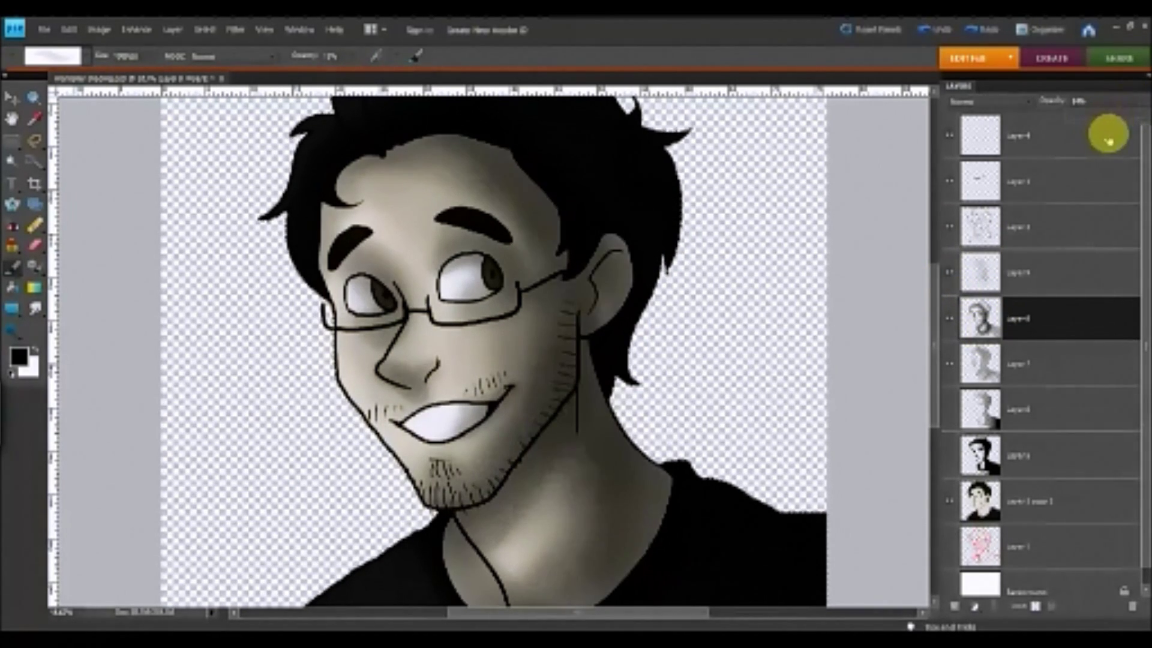
{"action": "left_click", "coordinate": [948, 274]}
{"action": "left_click", "coordinate": [948, 275]}
{"action": "left_click", "coordinate": [1074, 262]}
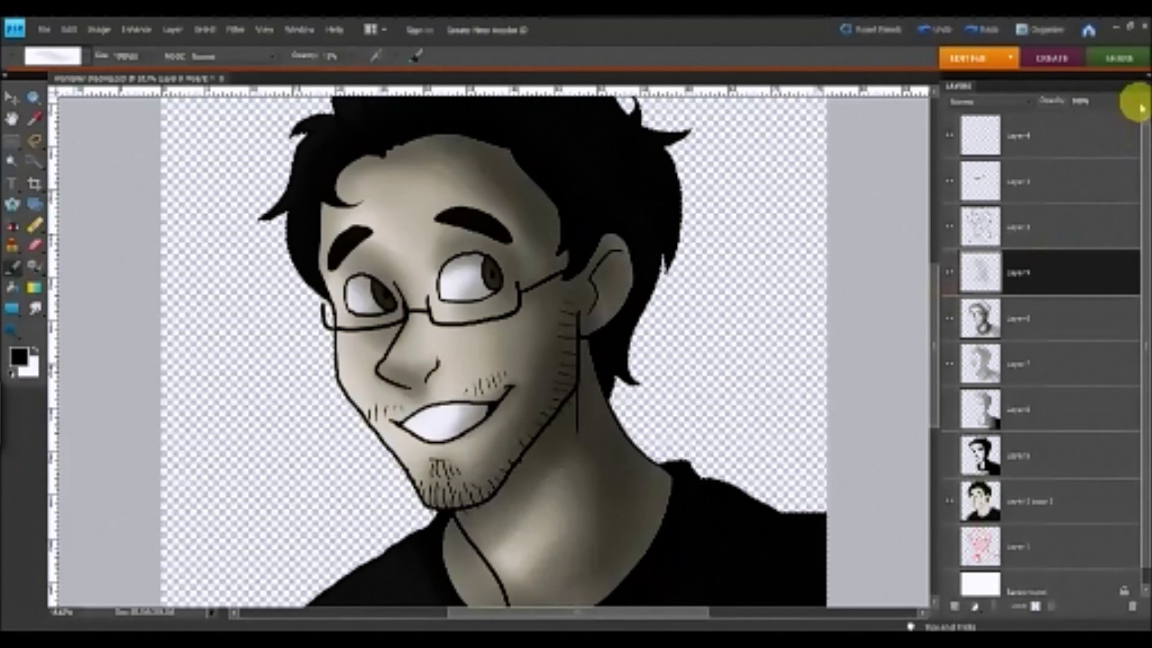
{"action": "left_click", "coordinate": [1138, 103]}
{"action": "left_click_drag", "start_coordinate": [1131, 119], "coordinate": [1106, 120]}
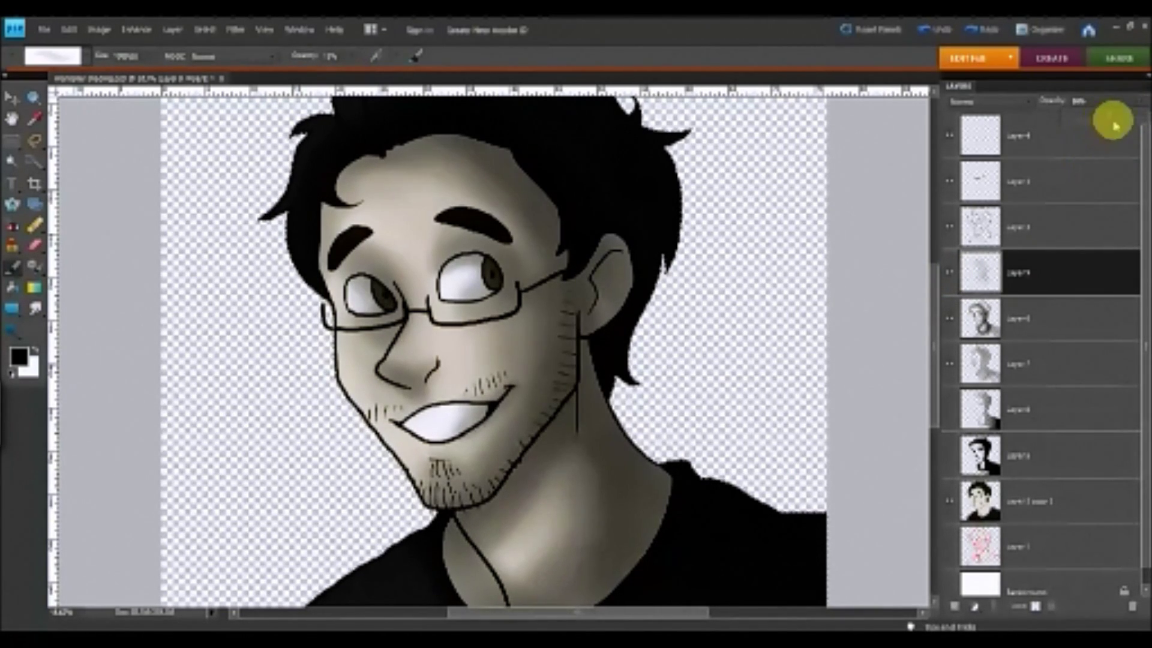
Erase soft highlights from the forehead, face and neck on the two uppermost shading layers.
{"action": "scroll", "coordinate": [882, 300], "scroll_direction": "up", "scroll_amount": 1}
{"action": "left_click", "coordinate": [34, 96]}
{"action": "left_click", "coordinate": [39, 55]}
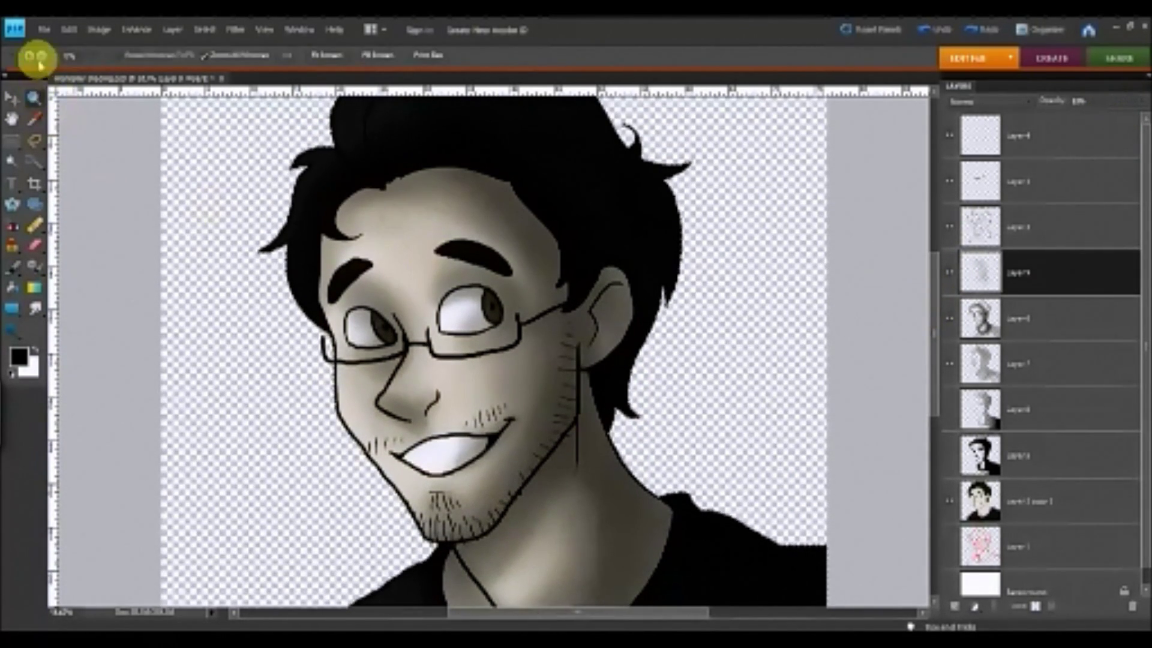
{"action": "left_click", "coordinate": [335, 228]}
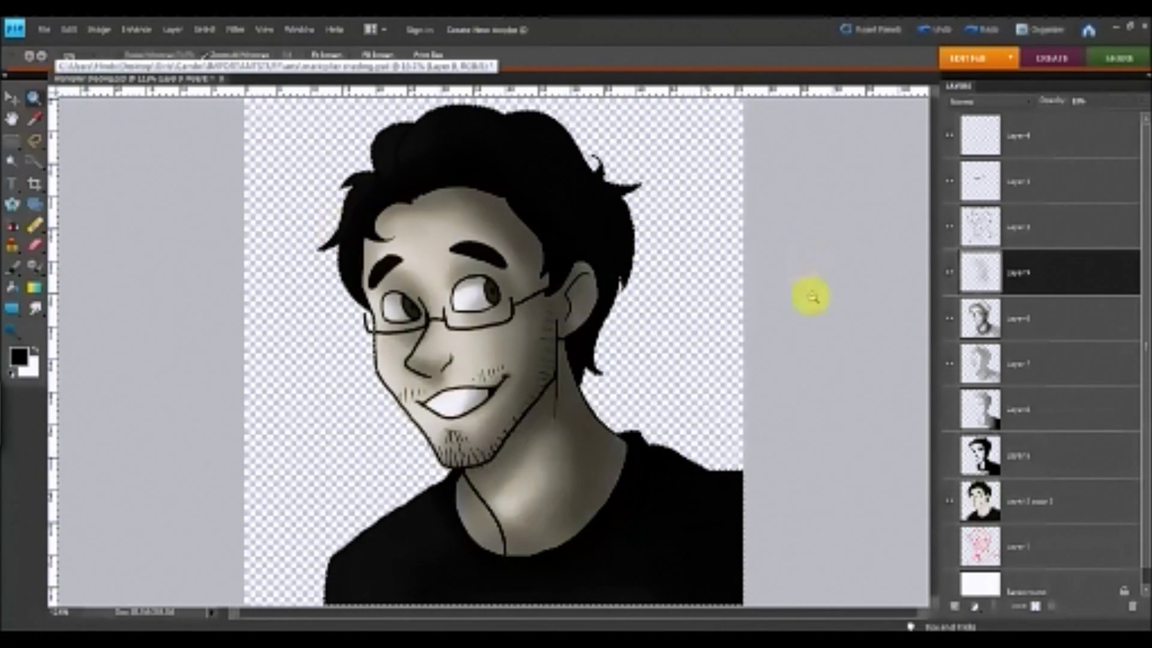
{"action": "left_click", "coordinate": [33, 270]}
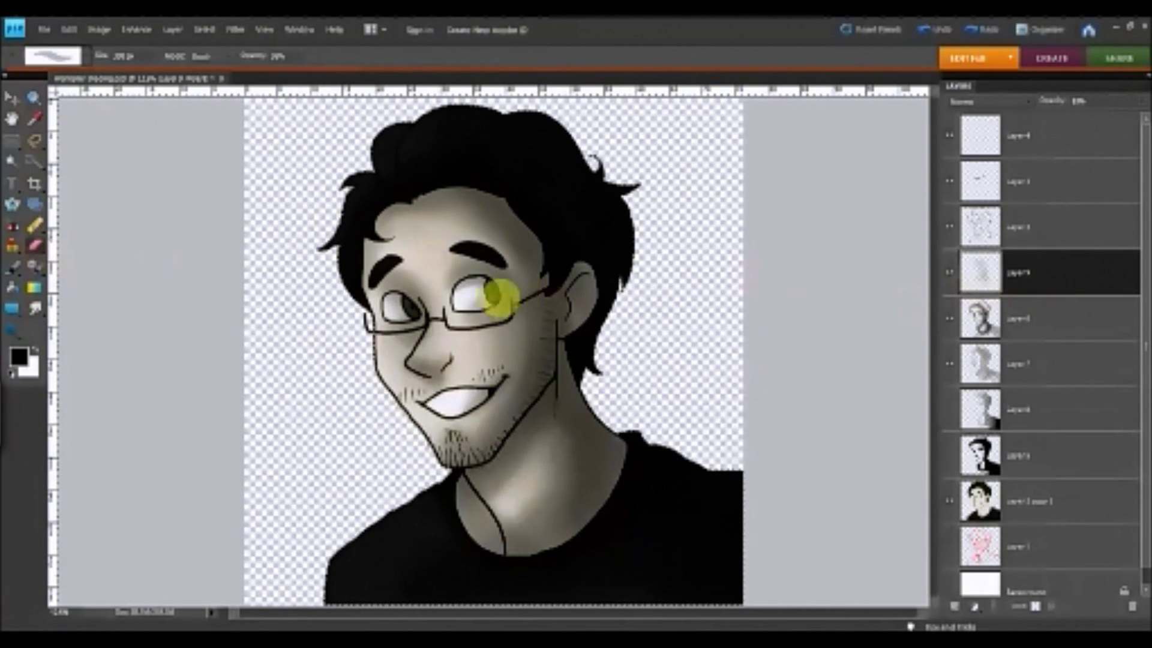
{"action": "left_click", "coordinate": [1056, 320]}
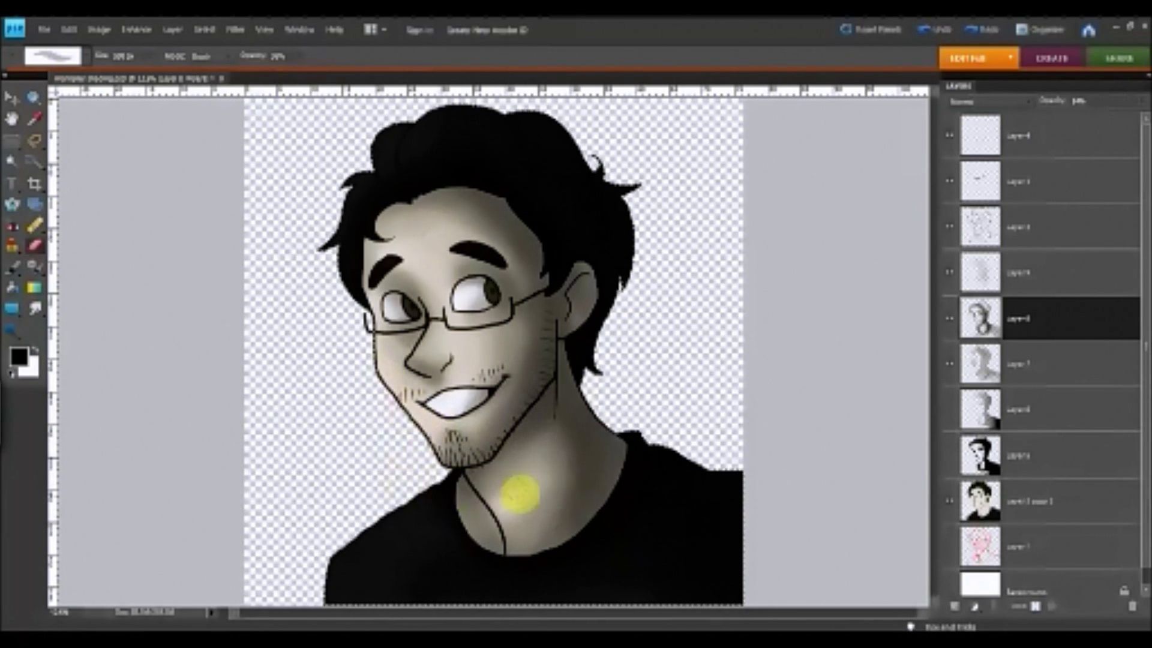
Switch back to the soft Brush and reduce its size to 700 px.
{"action": "left_click", "coordinate": [12, 267]}
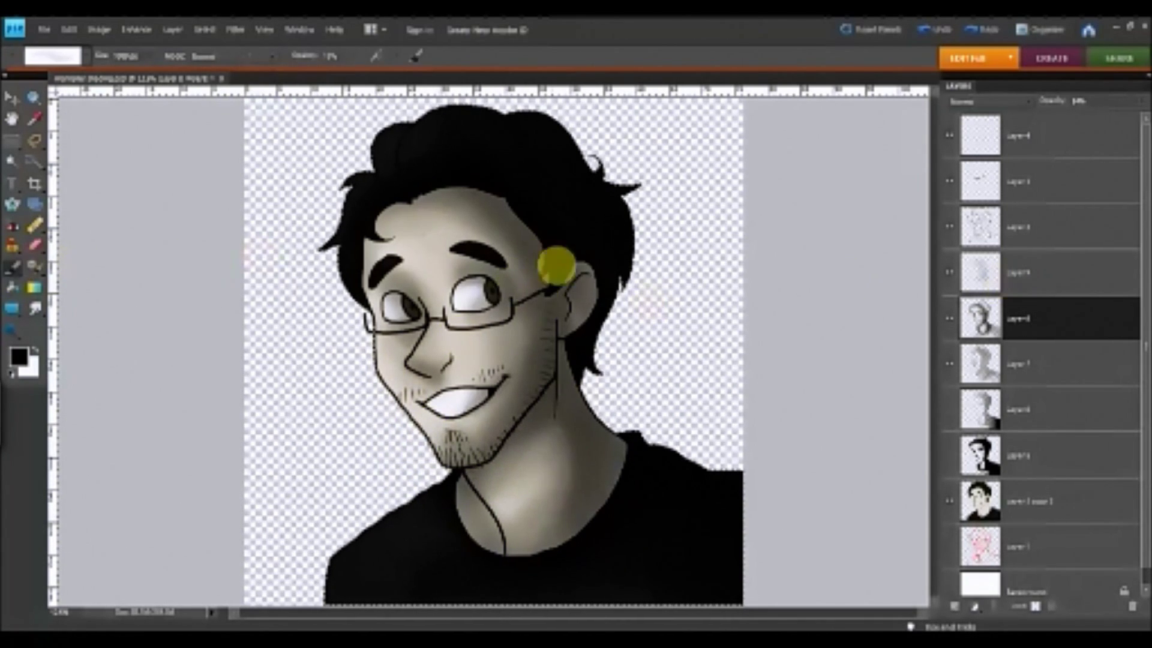
{"action": "key", "text": "["}
{"action": "key", "text": "["}
{"action": "key", "text": "["}
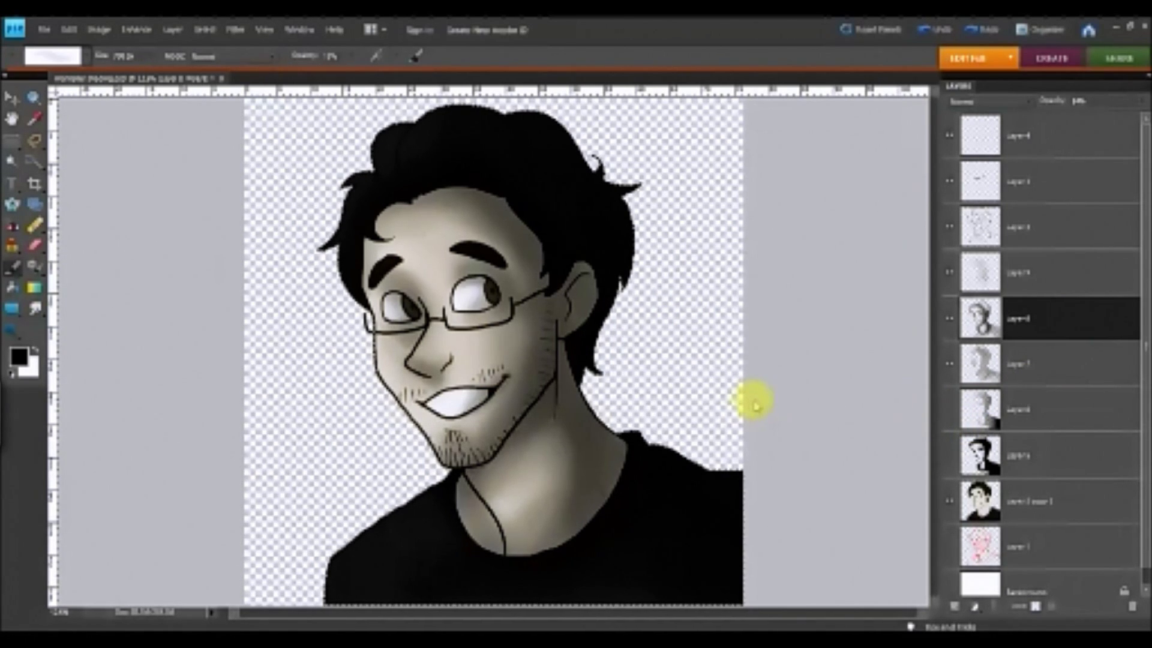
Show the hidden gradient shadow layer, compare the portrait with and without it, and lower its opacity to a faint level.
{"action": "left_click", "coordinate": [950, 413]}
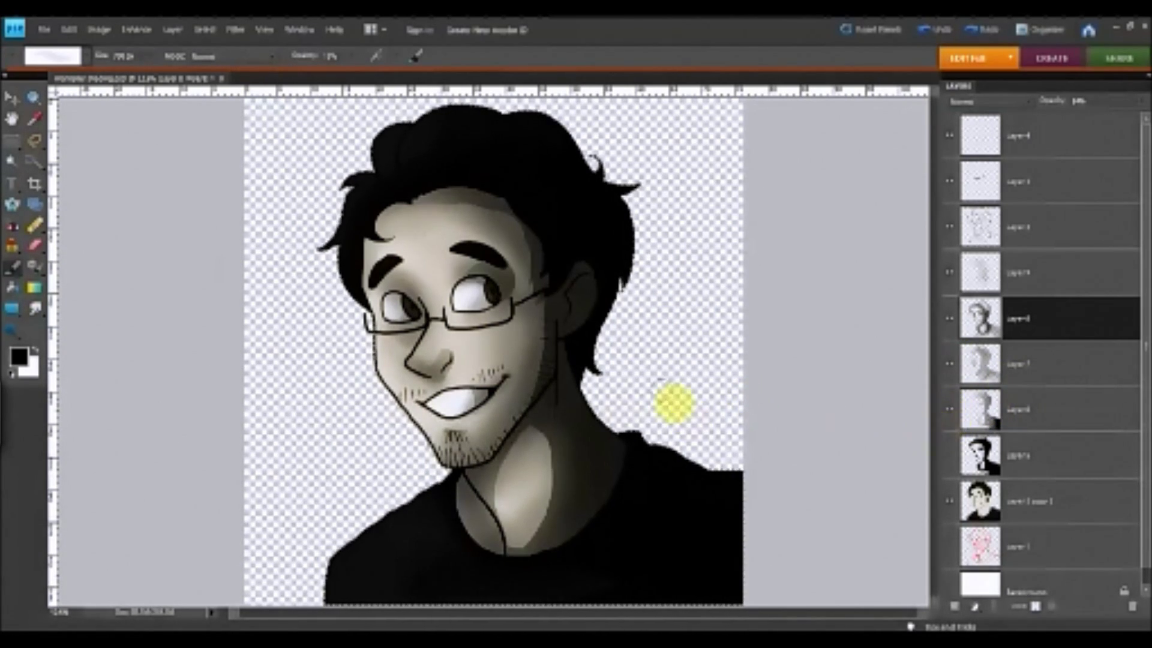
{"action": "left_click", "coordinate": [949, 413]}
{"action": "left_click", "coordinate": [951, 420]}
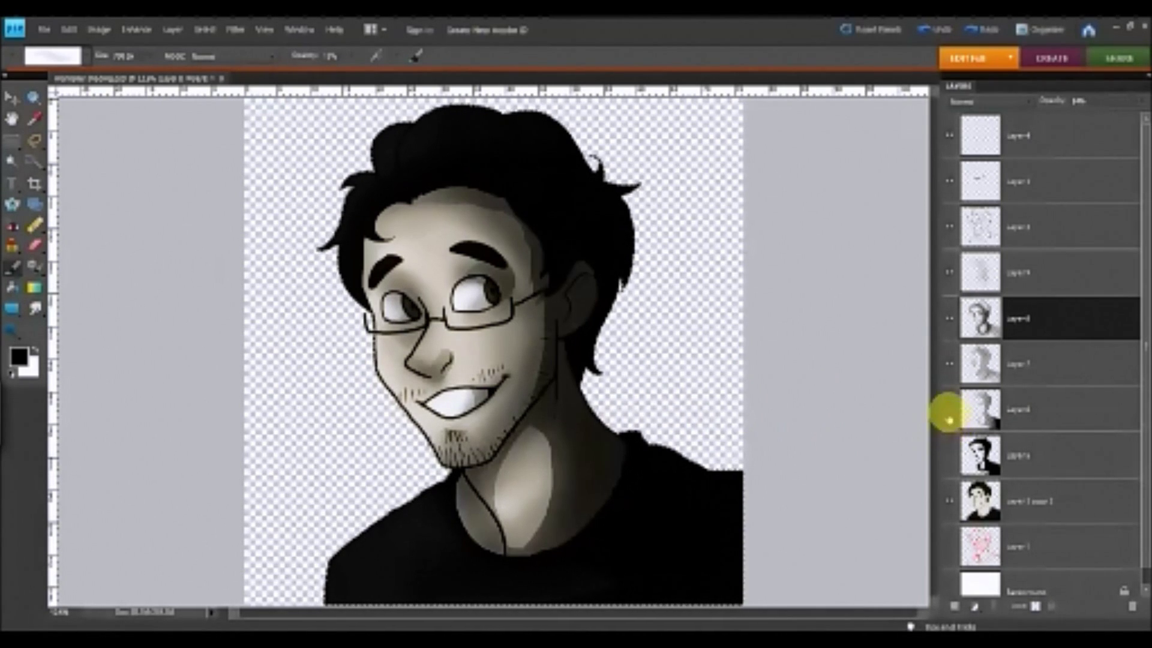
{"action": "left_click", "coordinate": [949, 419]}
{"action": "left_click", "coordinate": [949, 421]}
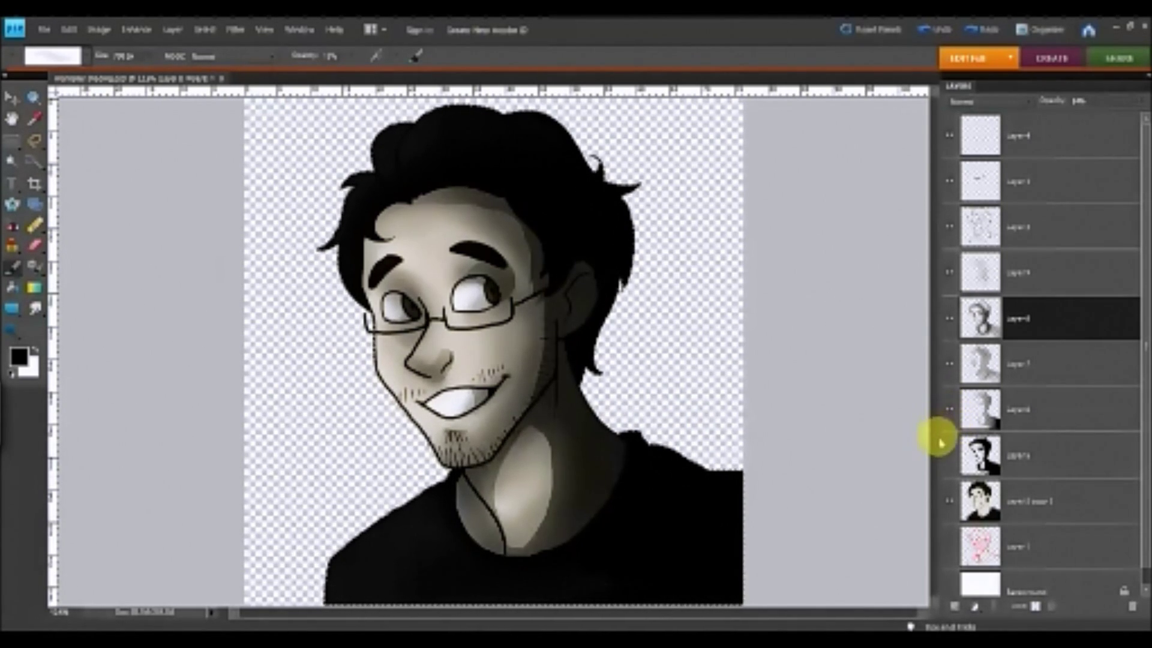
{"action": "left_click", "coordinate": [1028, 406]}
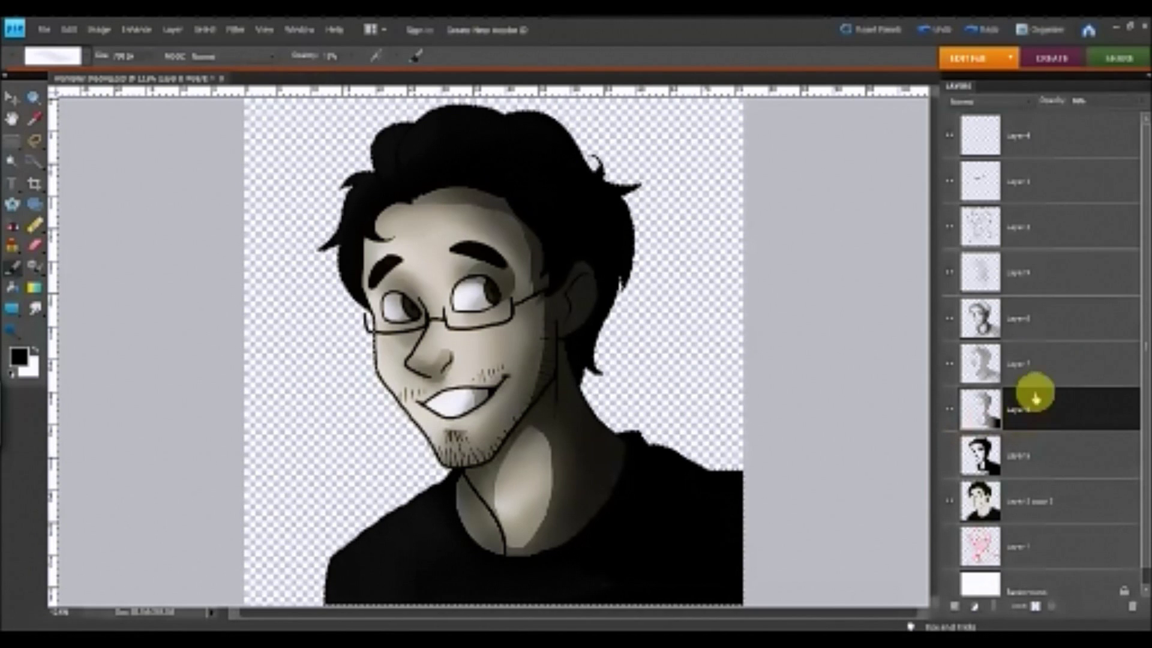
{"action": "left_click", "coordinate": [1139, 103]}
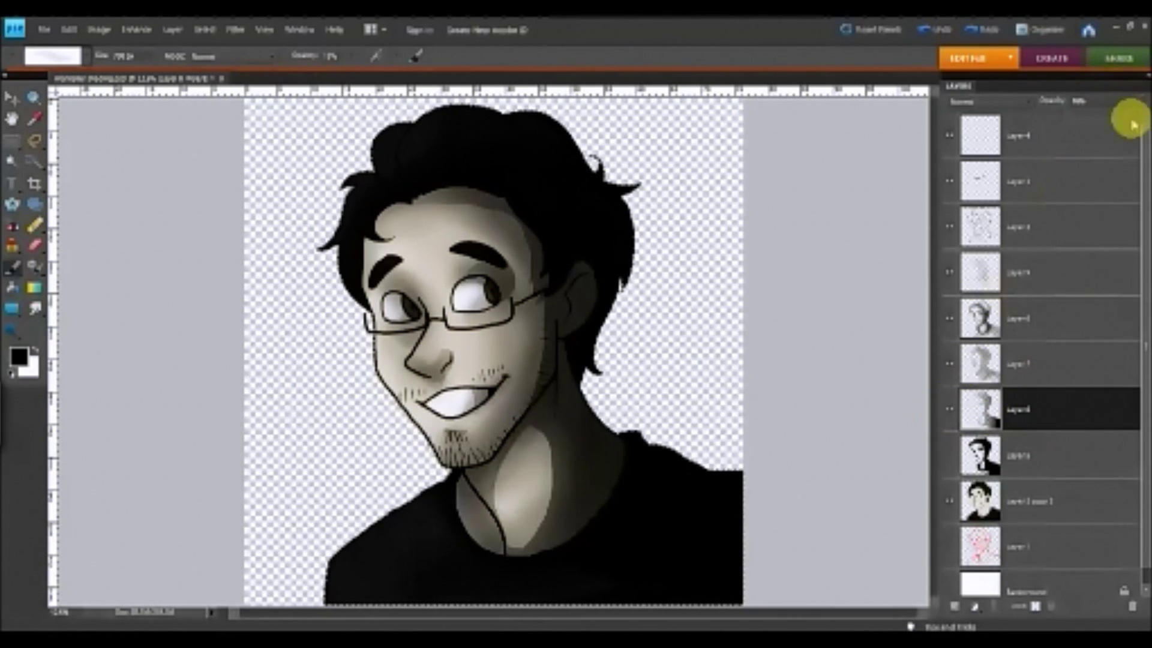
{"action": "left_click_drag", "start_coordinate": [1131, 123], "coordinate": [1091, 129]}
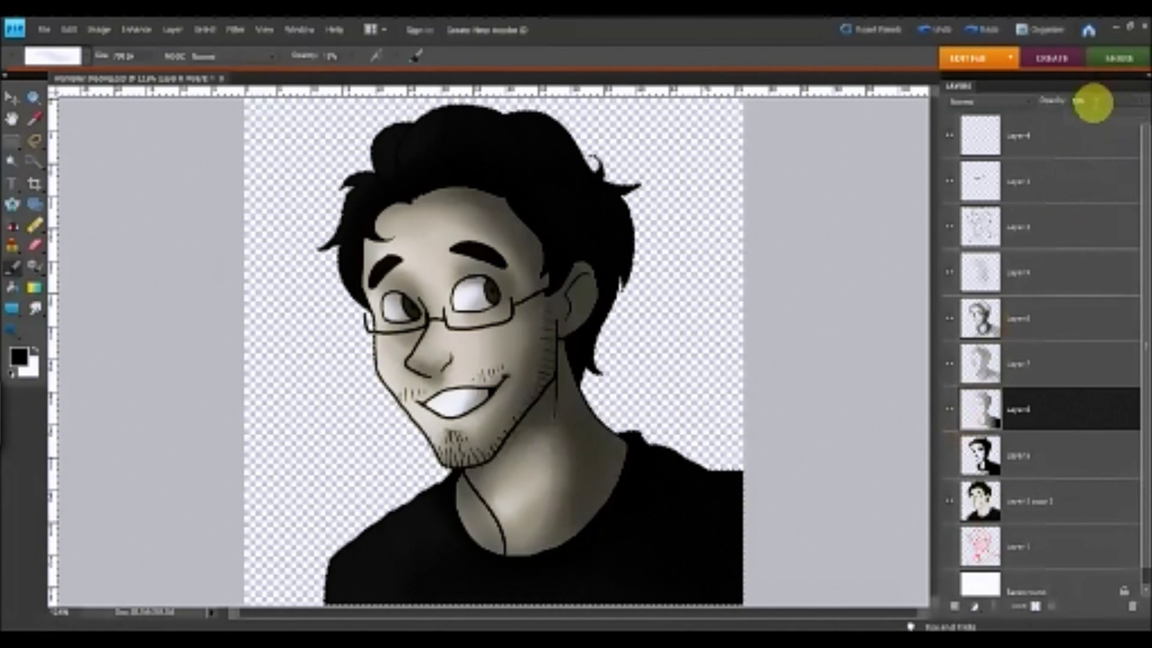
{"action": "left_click", "coordinate": [1083, 119]}
Examine the blended shading on the face, ear and neck up close.
{"action": "left_click", "coordinate": [33, 97]}
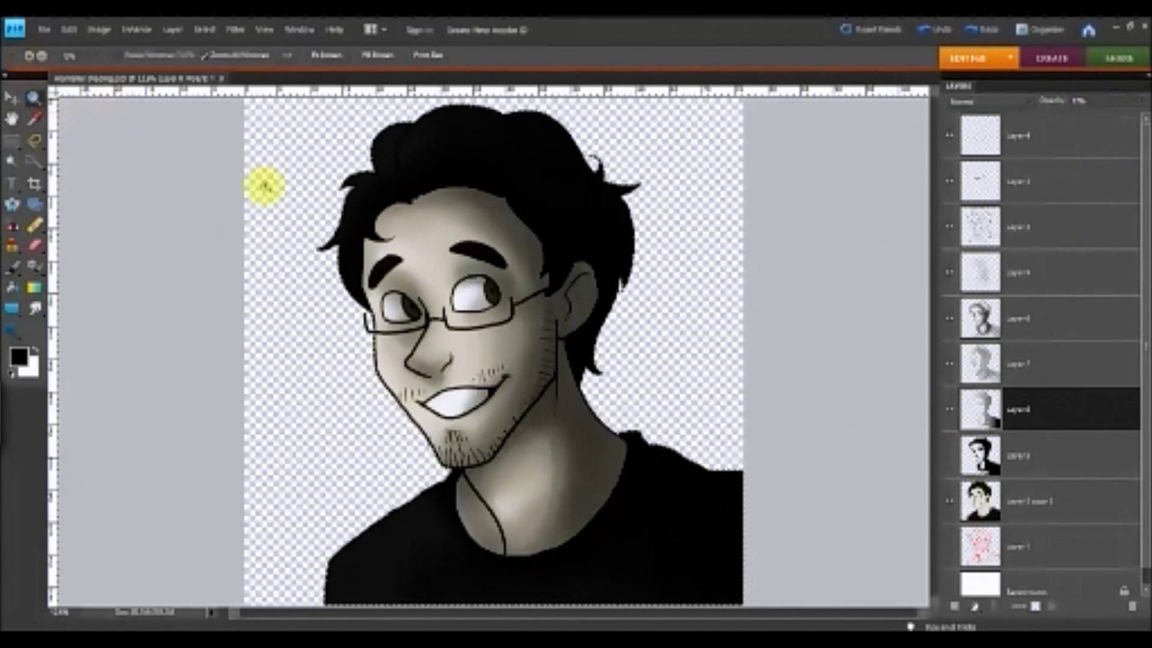
{"action": "left_click", "coordinate": [514, 350]}
{"action": "left_click", "coordinate": [425, 343]}
{"action": "left_click", "coordinate": [426, 342]}
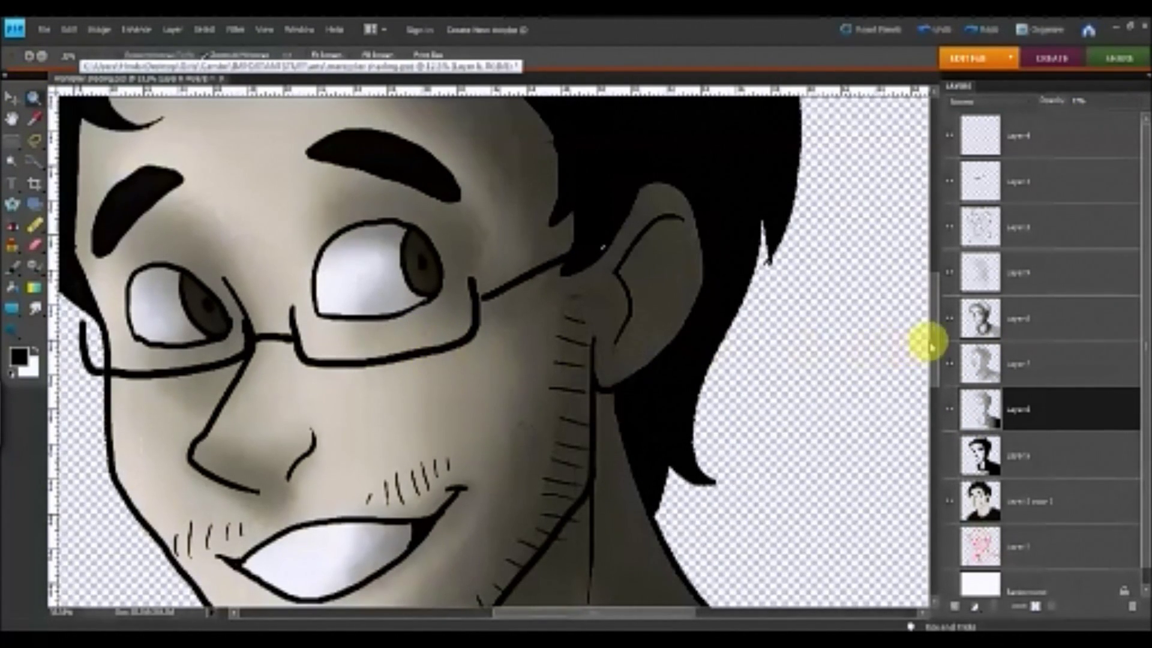
{"action": "left_click_drag", "start_coordinate": [934, 342], "coordinate": [864, 437]}
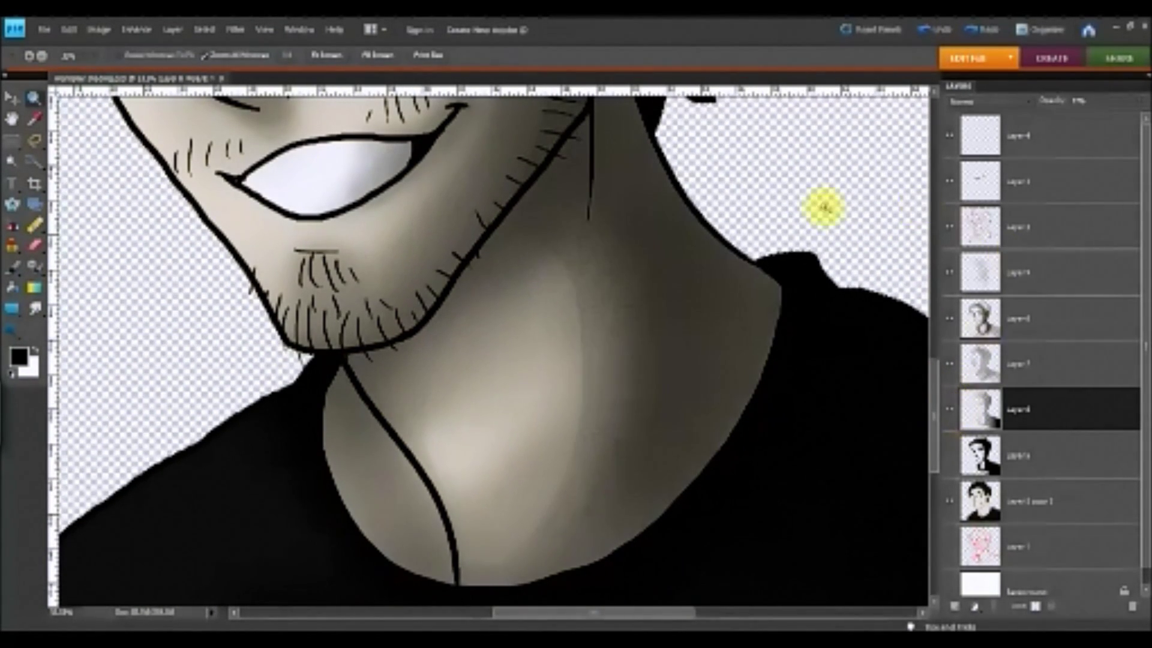
{"action": "left_click_drag", "start_coordinate": [934, 420], "coordinate": [928, 345]}
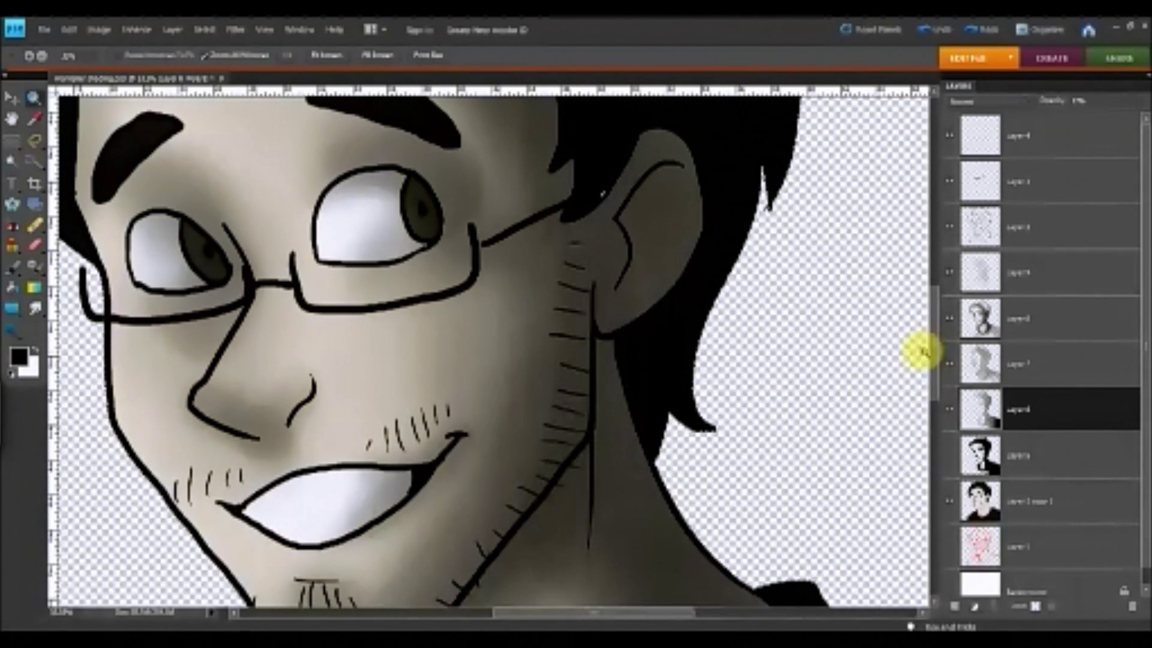
{"action": "scroll", "coordinate": [934, 360], "scroll_direction": "up", "scroll_amount": 2}
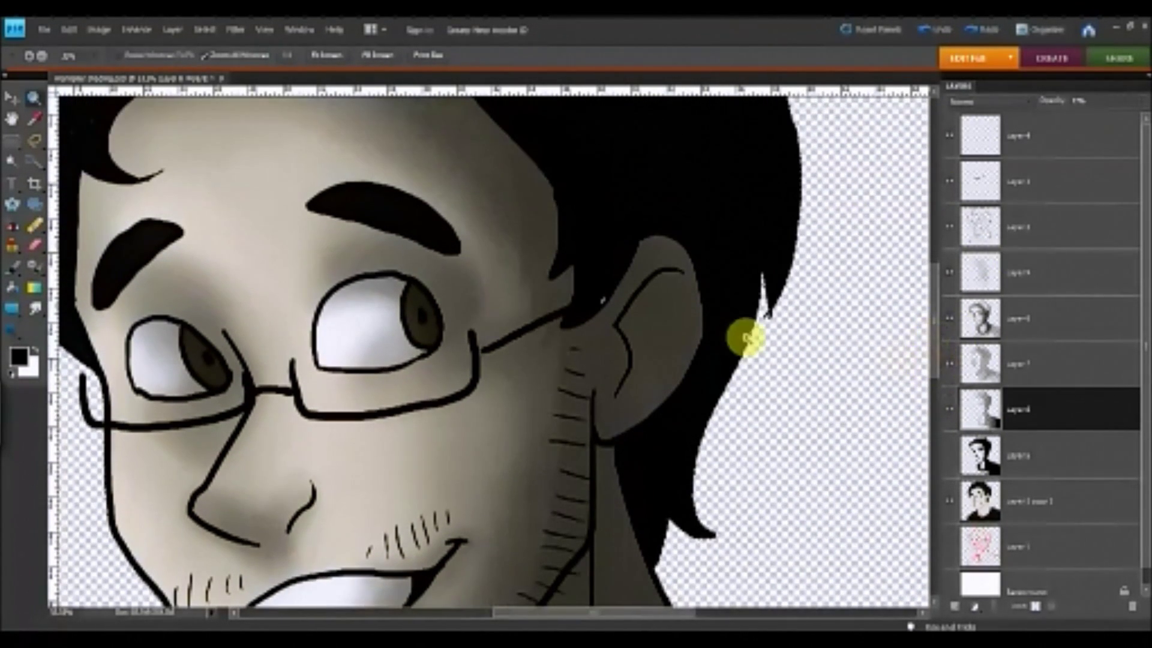
Hide the four gradient and soft-brushed shading layers so only the flat-coloured portrait and line art show.
{"action": "left_click", "coordinate": [41, 56]}
{"action": "left_click", "coordinate": [123, 168]}
{"action": "left_click", "coordinate": [125, 180]}
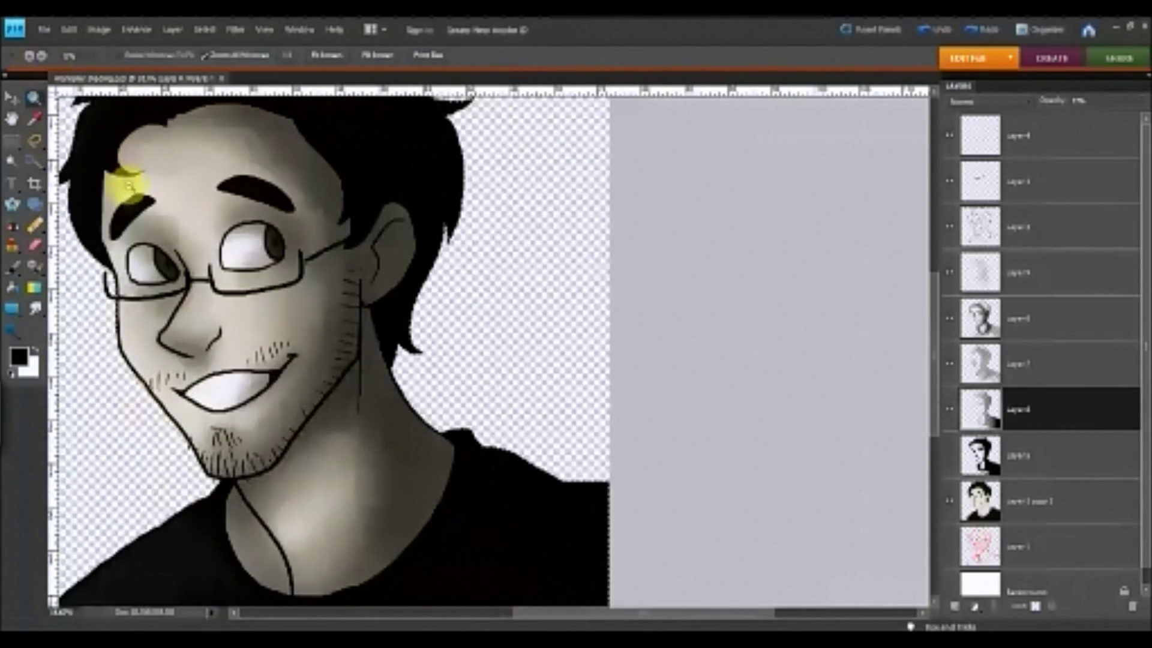
{"action": "left_click", "coordinate": [128, 191]}
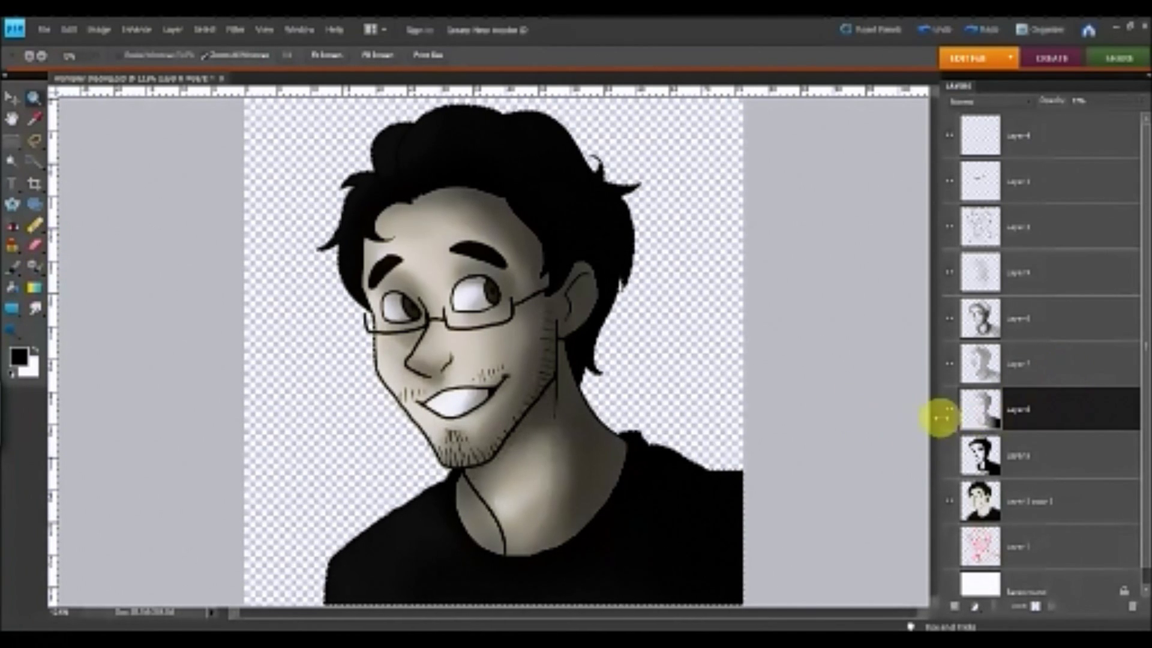
{"action": "left_click", "coordinate": [949, 410]}
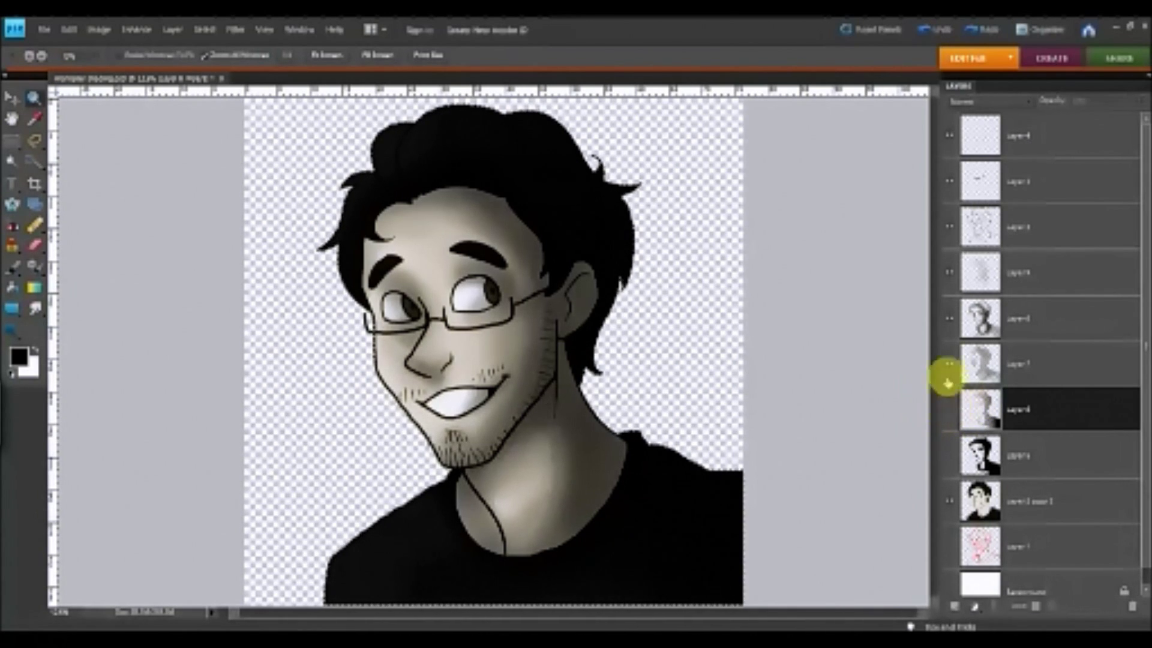
{"action": "left_click", "coordinate": [949, 364]}
{"action": "left_click", "coordinate": [949, 319]}
{"action": "left_click", "coordinate": [948, 272]}
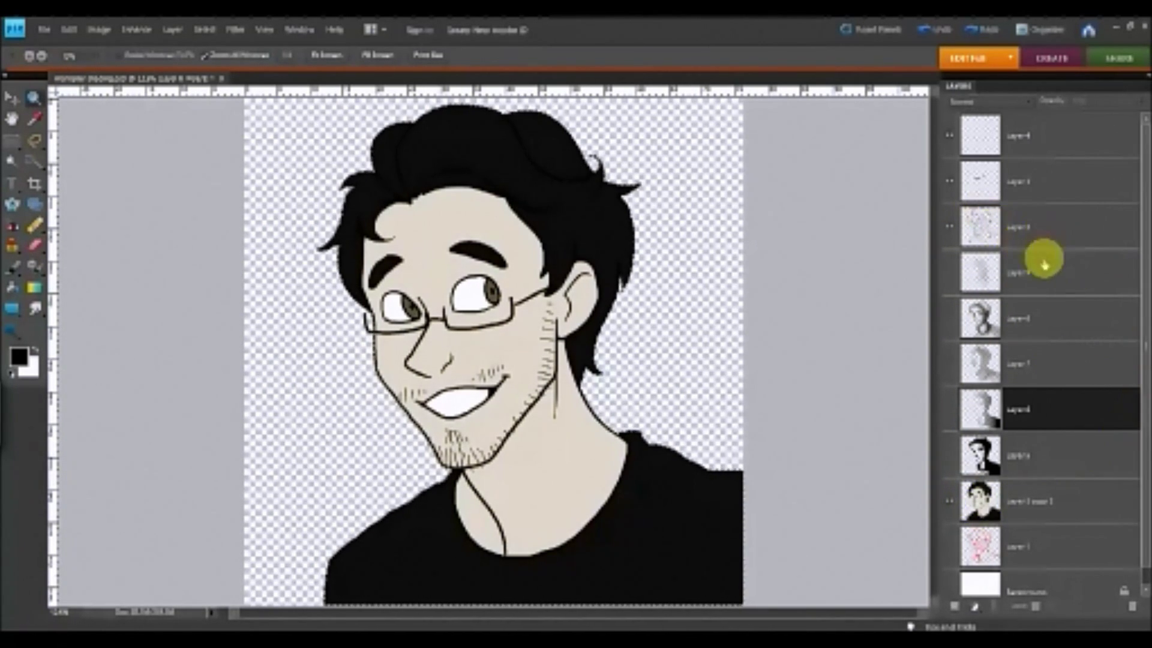
Add a new empty layer at the very top of the layer stack.
{"action": "left_click", "coordinate": [1048, 148]}
{"action": "left_click", "coordinate": [956, 606]}
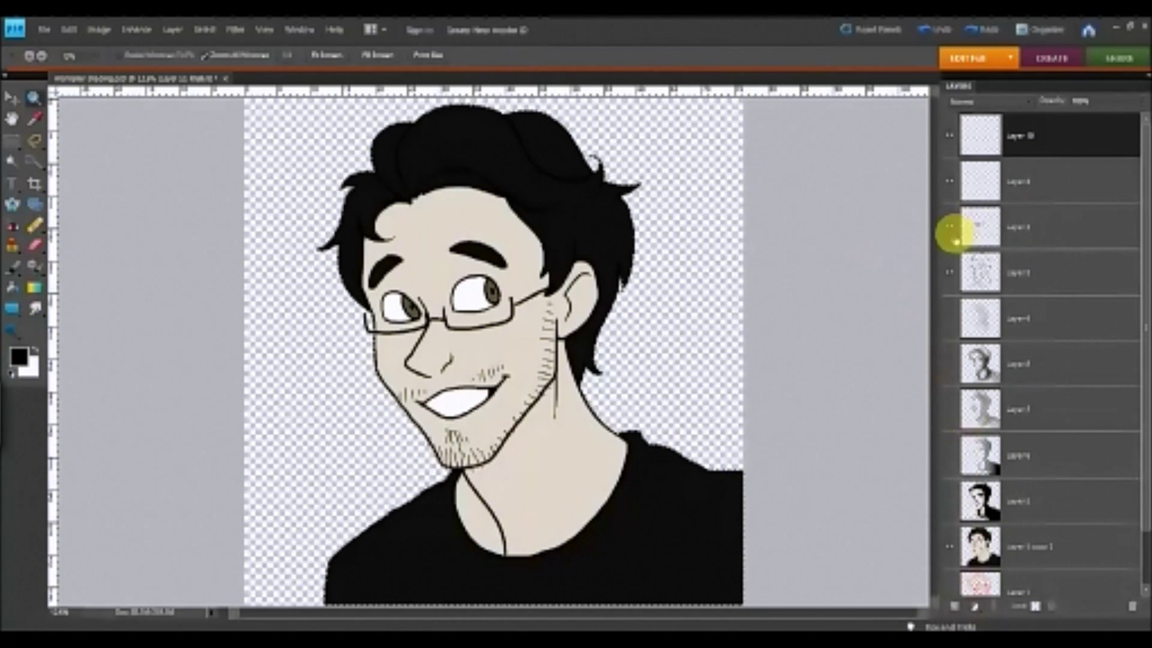
{"action": "left_click", "coordinate": [949, 227]}
{"action": "left_click", "coordinate": [949, 227]}
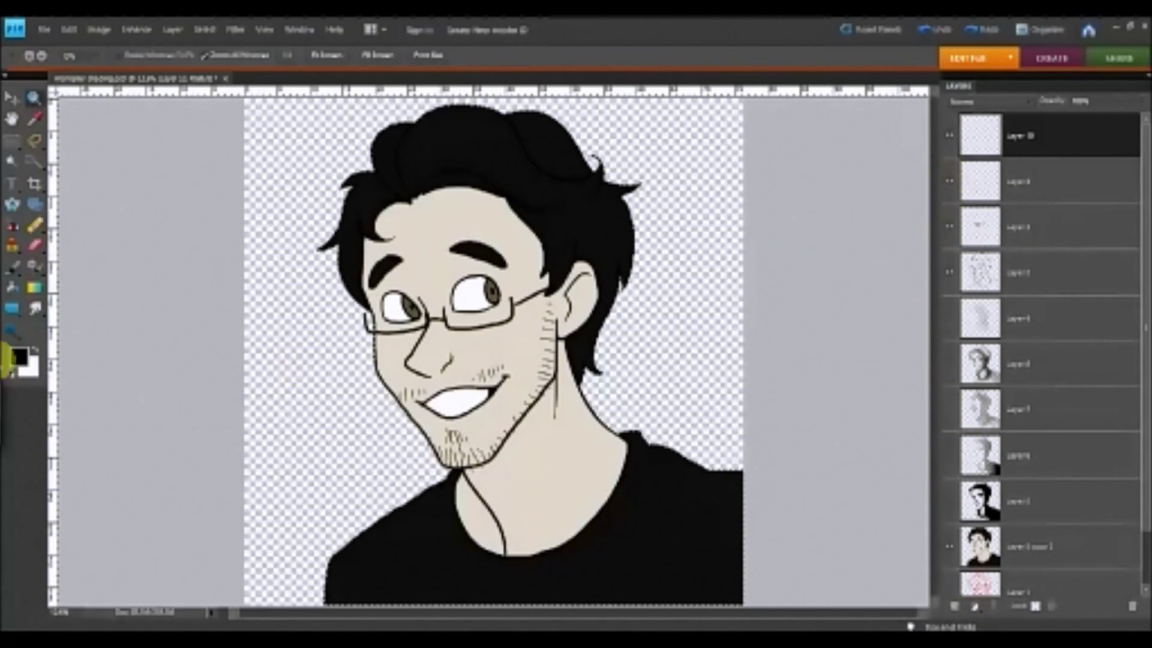
Set the foreground colour to bright yellow, fill the portrait's silhouette with it on the new layer, and deselect.
{"action": "left_click", "coordinate": [20, 358]}
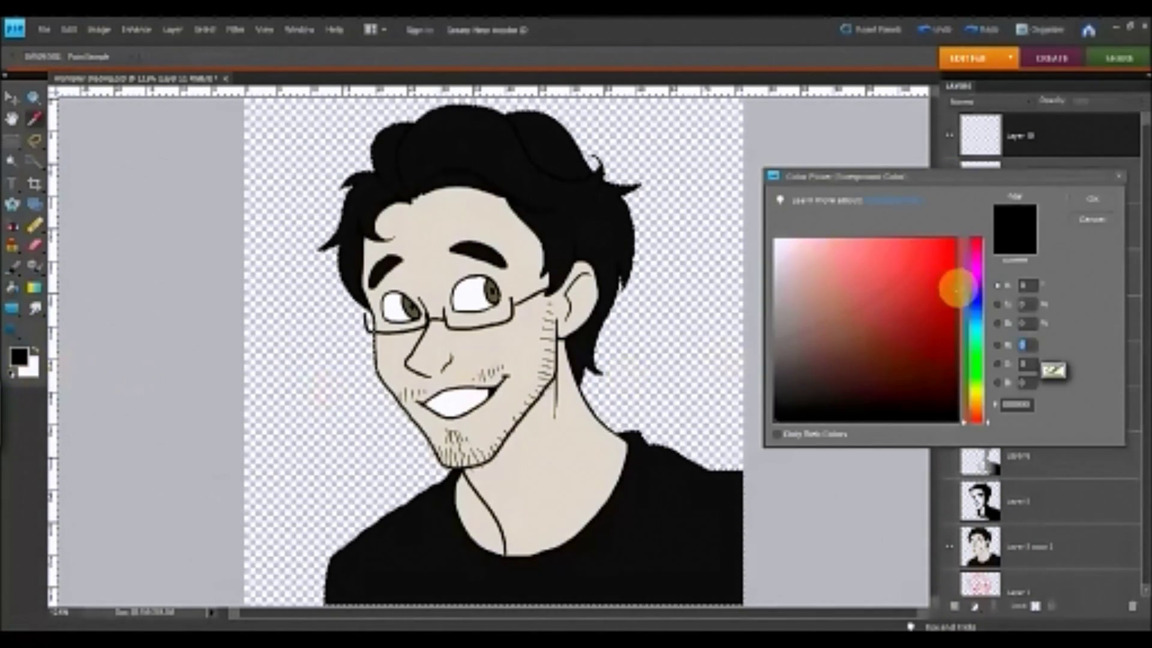
{"action": "left_click", "coordinate": [977, 392]}
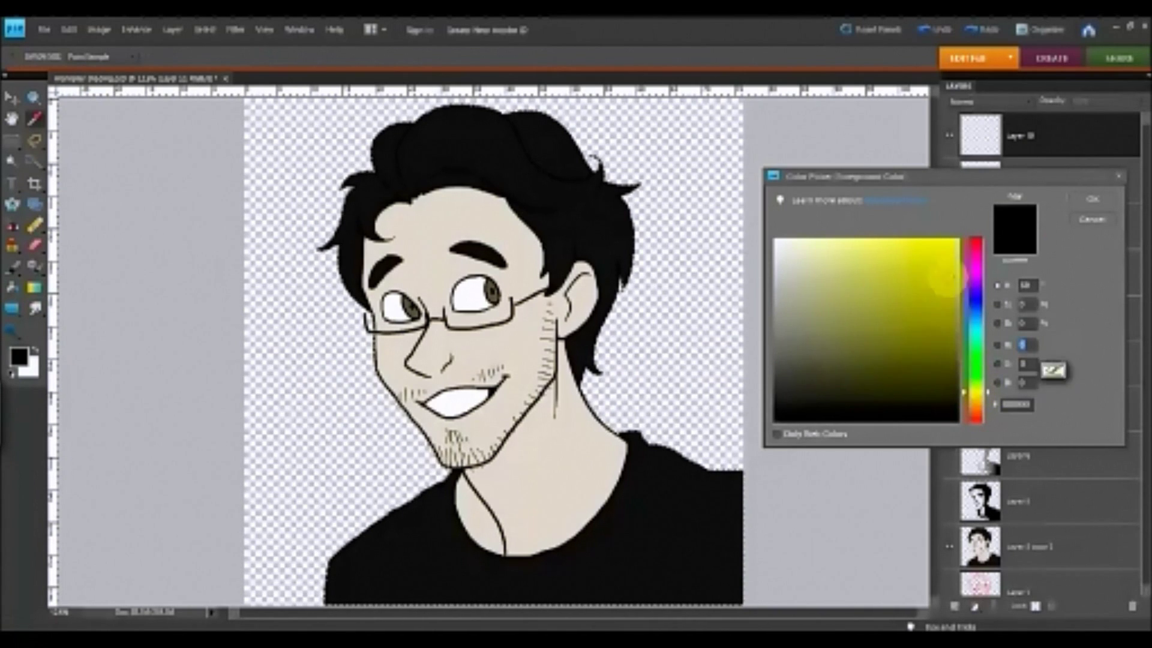
{"action": "left_click", "coordinate": [955, 241]}
{"action": "left_click", "coordinate": [1092, 199]}
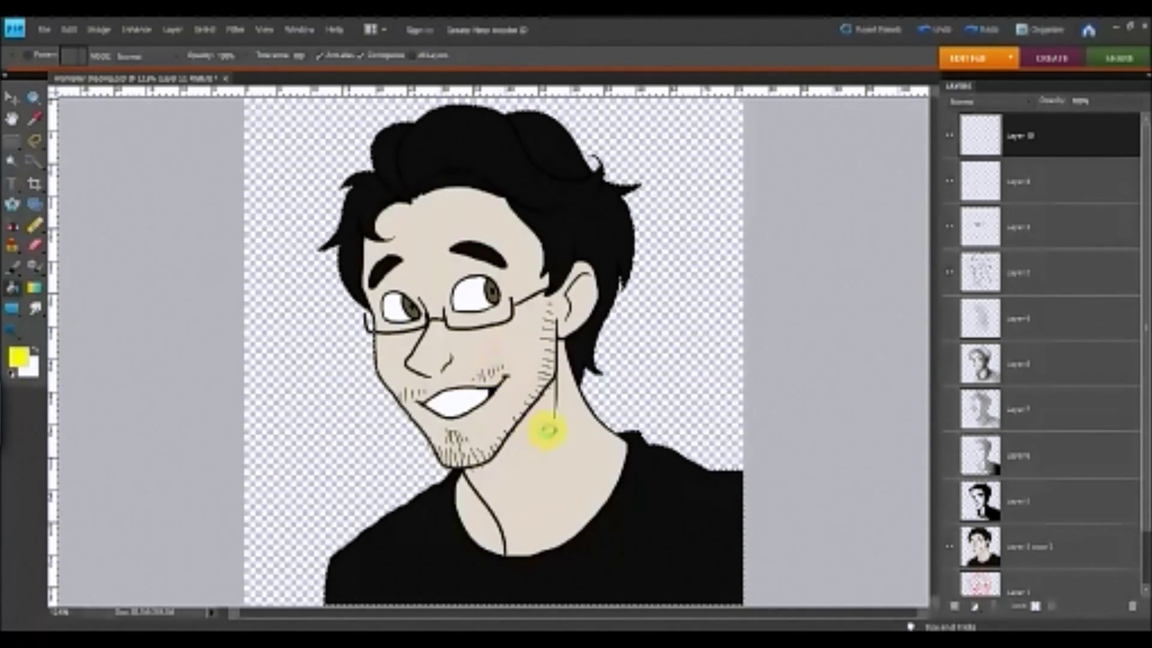
{"action": "left_click", "coordinate": [546, 427]}
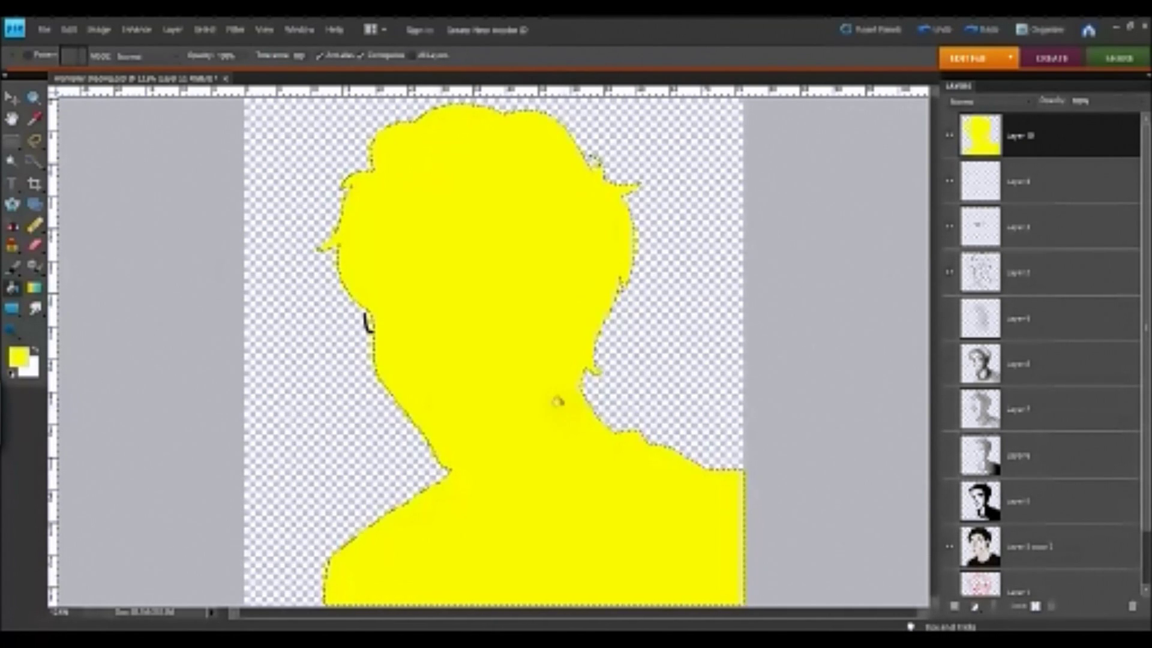
{"action": "key", "text": "ctrl+d"}
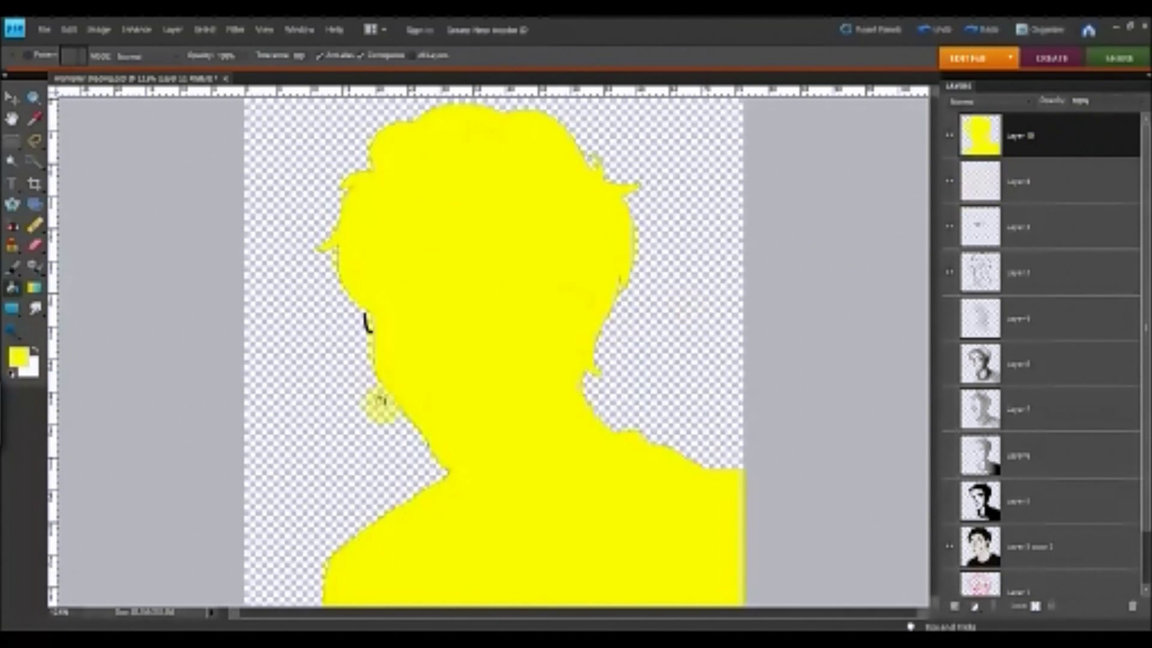
Lower the yellow layer's opacity to a faint tint and compare the portrait with and without it.
{"action": "left_click", "coordinate": [1141, 103]}
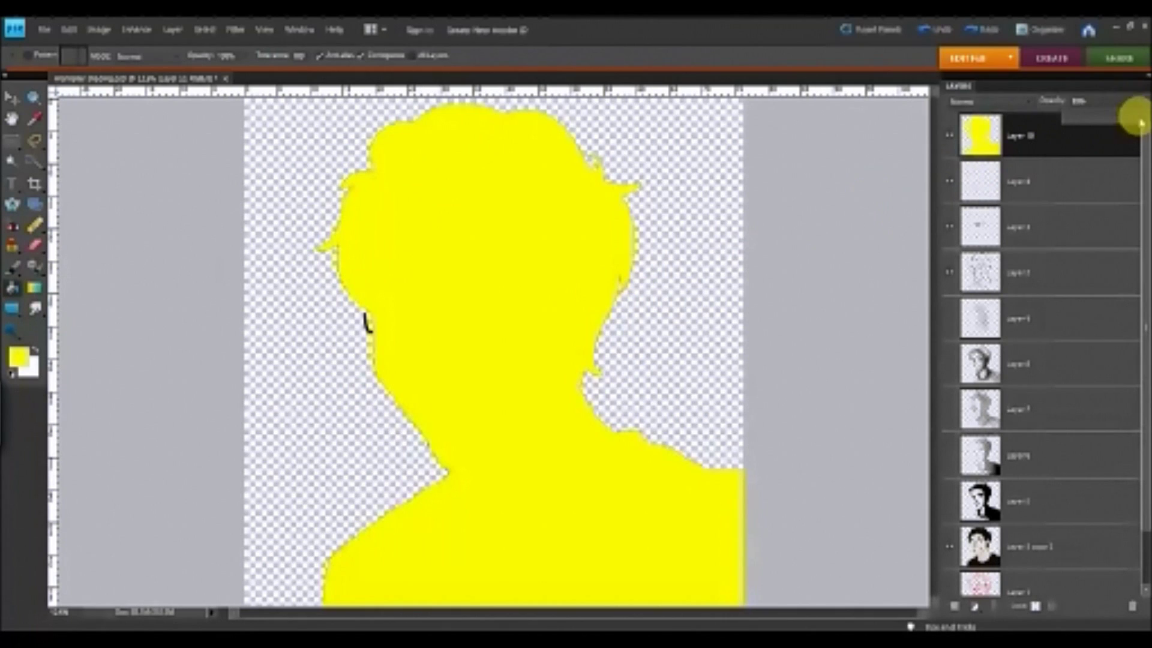
{"action": "left_click_drag", "start_coordinate": [1138, 121], "coordinate": [1072, 133]}
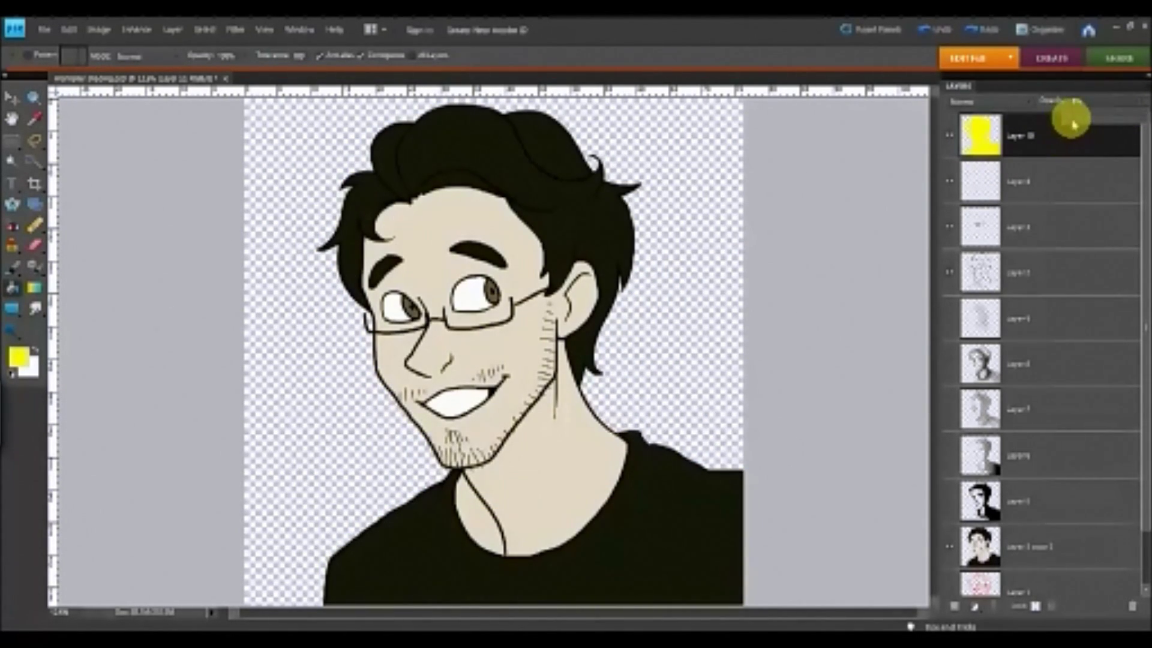
{"action": "left_click", "coordinate": [950, 137]}
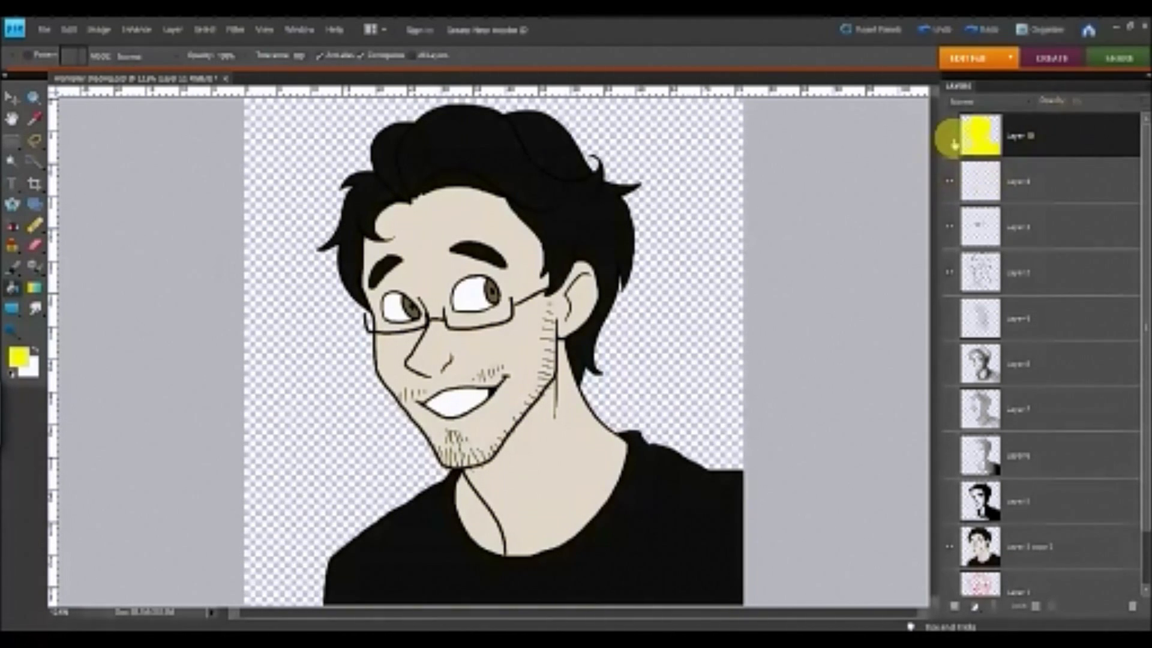
{"action": "left_click", "coordinate": [950, 137]}
Show the solid shadow layer, select its contents, and raise its opacity to 100%.
{"action": "scroll", "coordinate": [1134, 273], "scroll_direction": "down", "scroll_amount": 2}
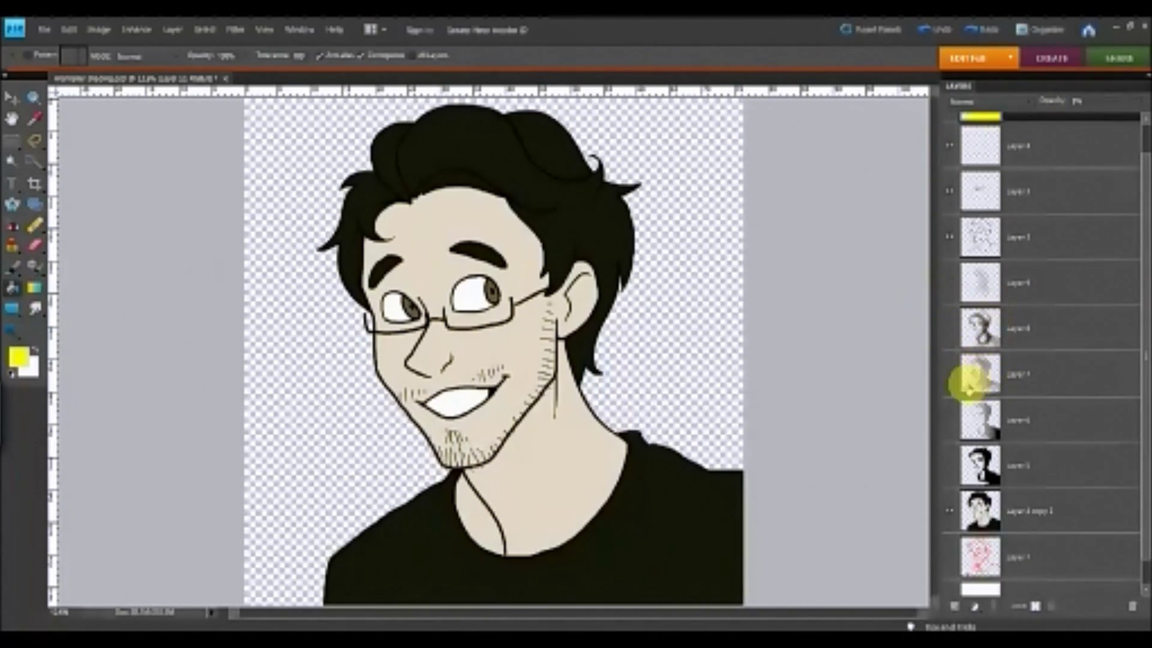
{"action": "left_click", "coordinate": [950, 328]}
{"action": "left_click", "coordinate": [952, 340]}
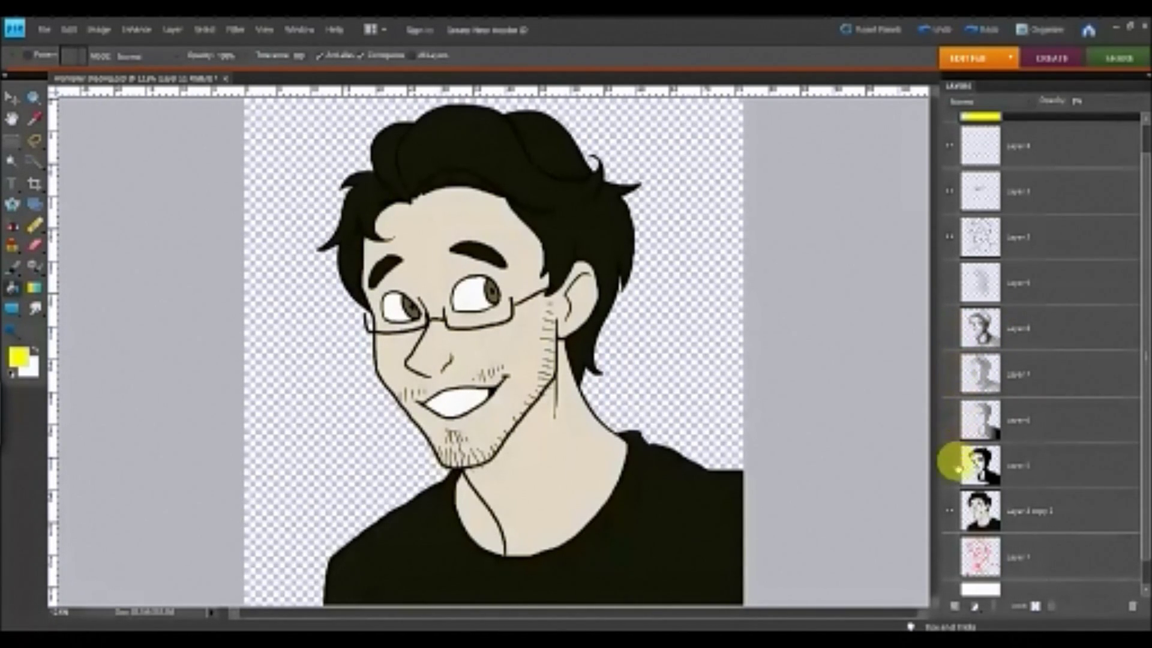
{"action": "left_click", "coordinate": [948, 467]}
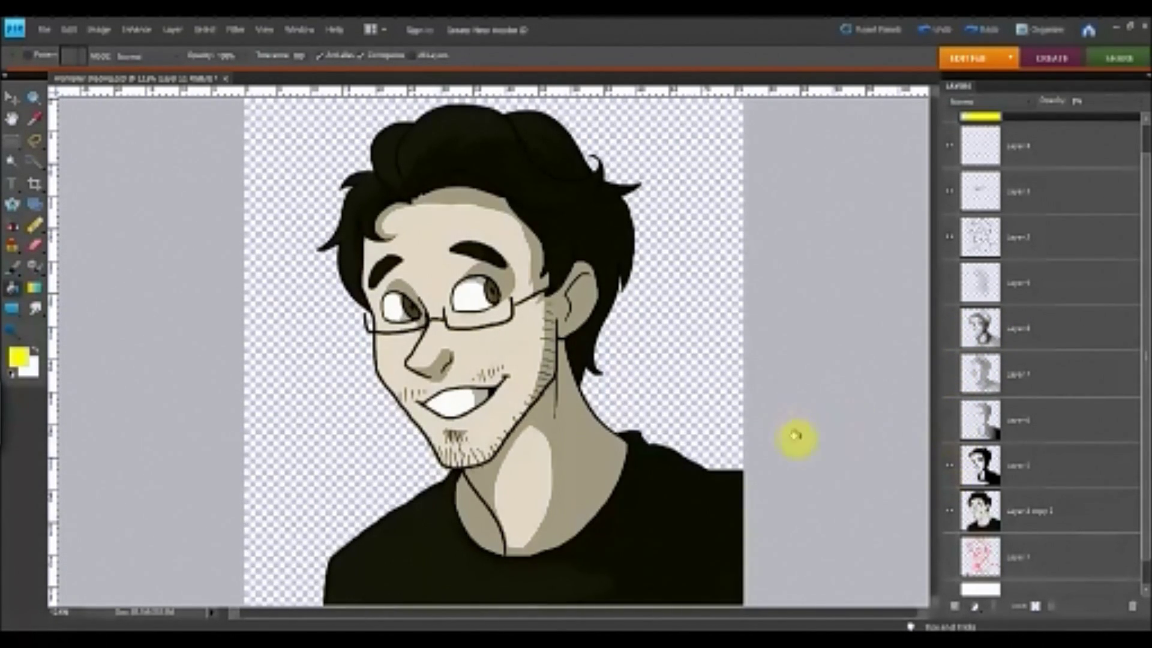
{"action": "left_click", "coordinate": [981, 469]}
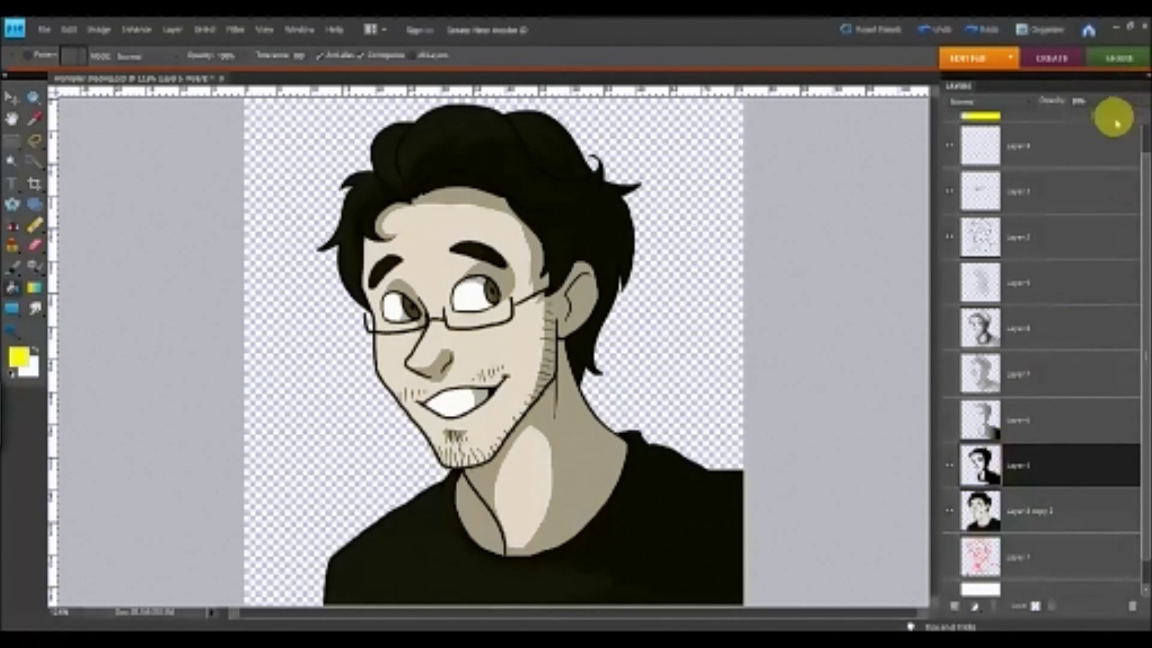
{"action": "left_click_drag", "start_coordinate": [1115, 120], "coordinate": [1136, 117]}
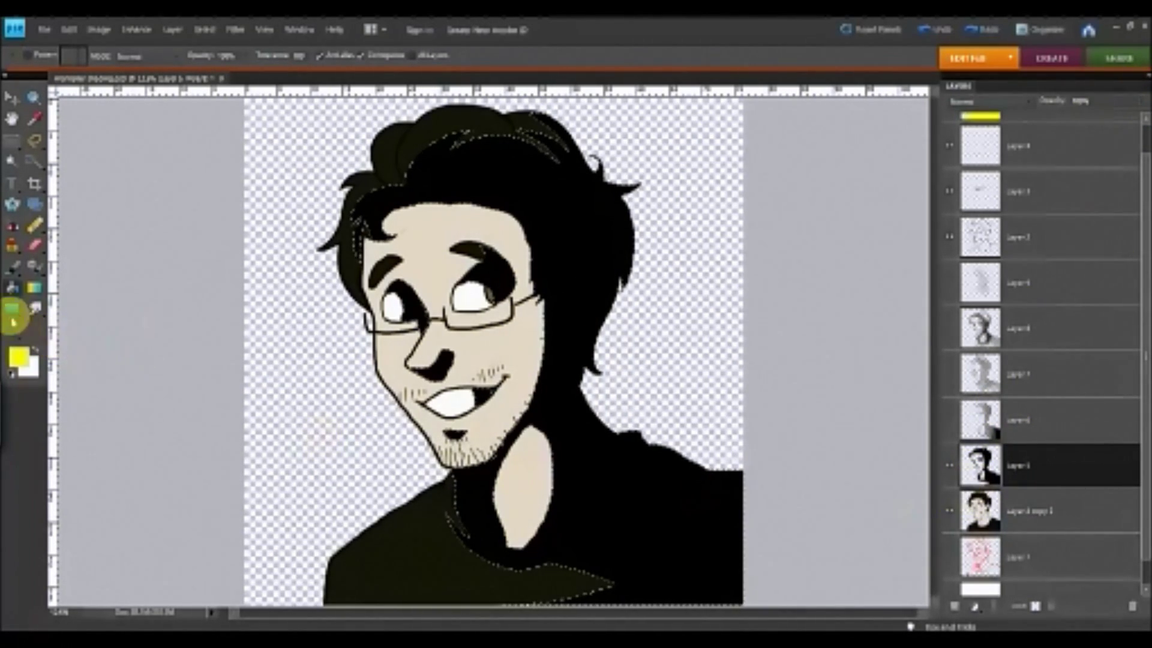
Set the foreground colour to a very dark navy blue.
{"action": "left_click", "coordinate": [19, 358]}
{"action": "left_click_drag", "start_coordinate": [974, 384], "coordinate": [972, 303]}
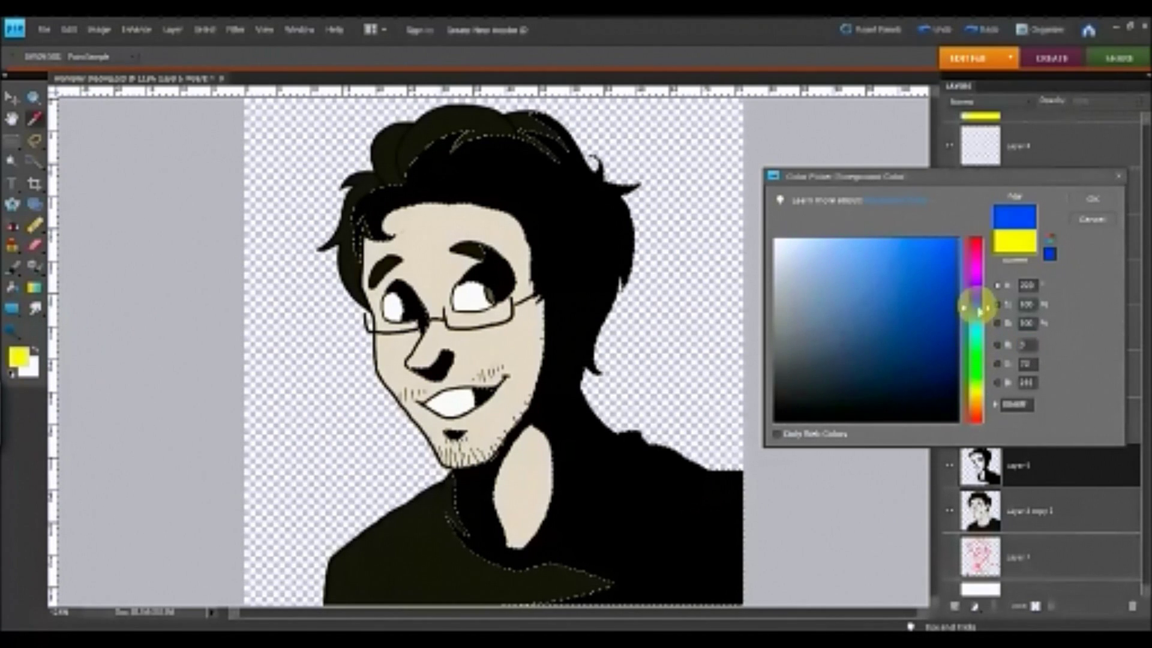
{"action": "left_click", "coordinate": [958, 400]}
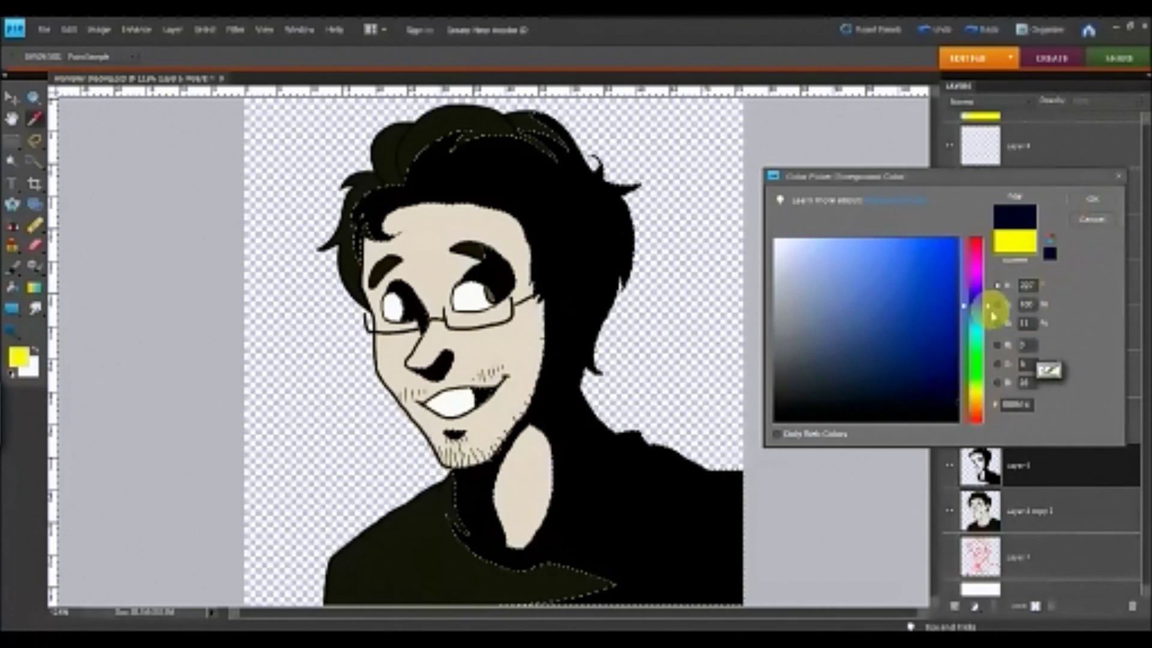
{"action": "left_click", "coordinate": [956, 400]}
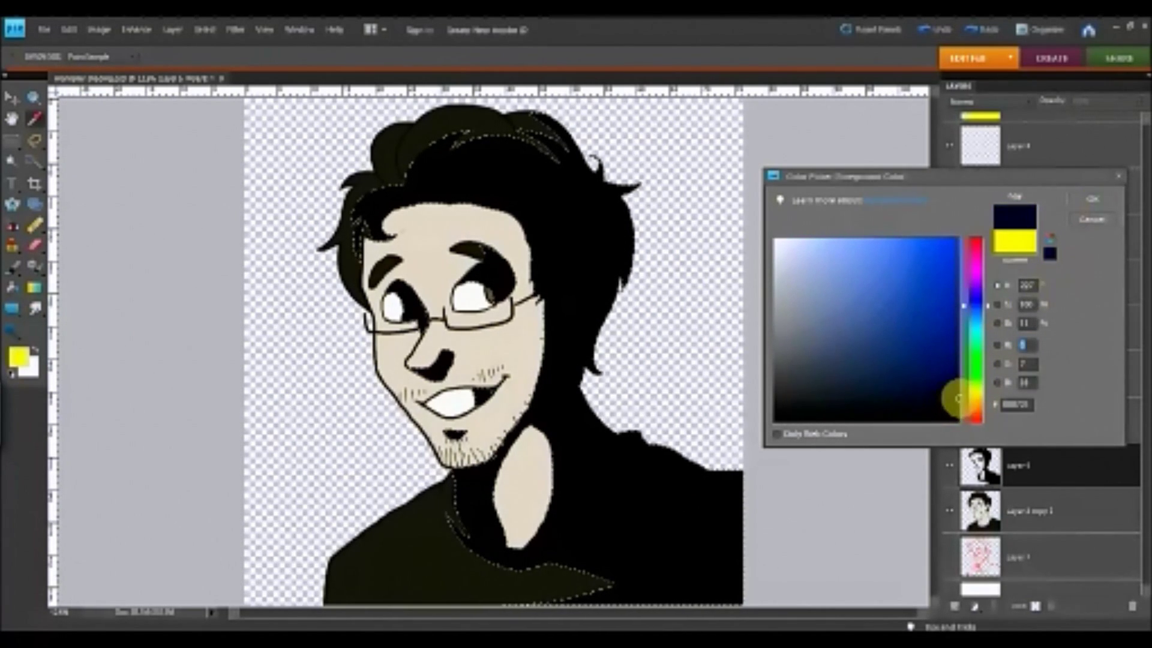
{"action": "left_click", "coordinate": [1092, 199]}
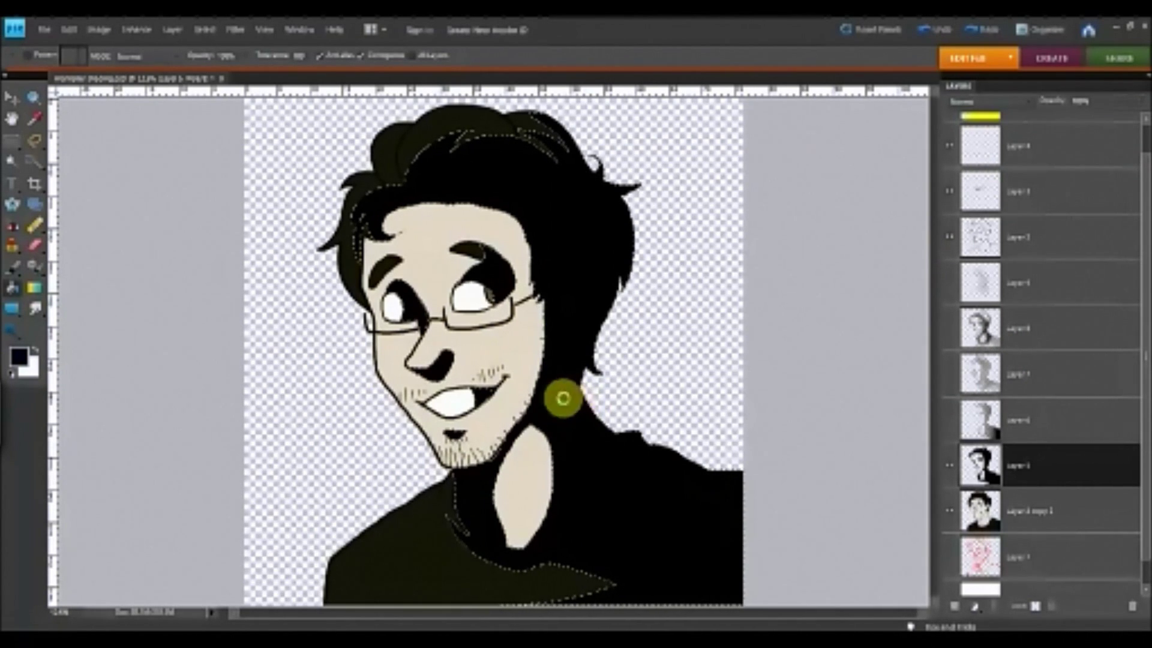
Fill the solid shadow shape with the navy blue, deselect it, and lower the layer's opacity to a translucent level.
{"action": "left_click", "coordinate": [580, 432]}
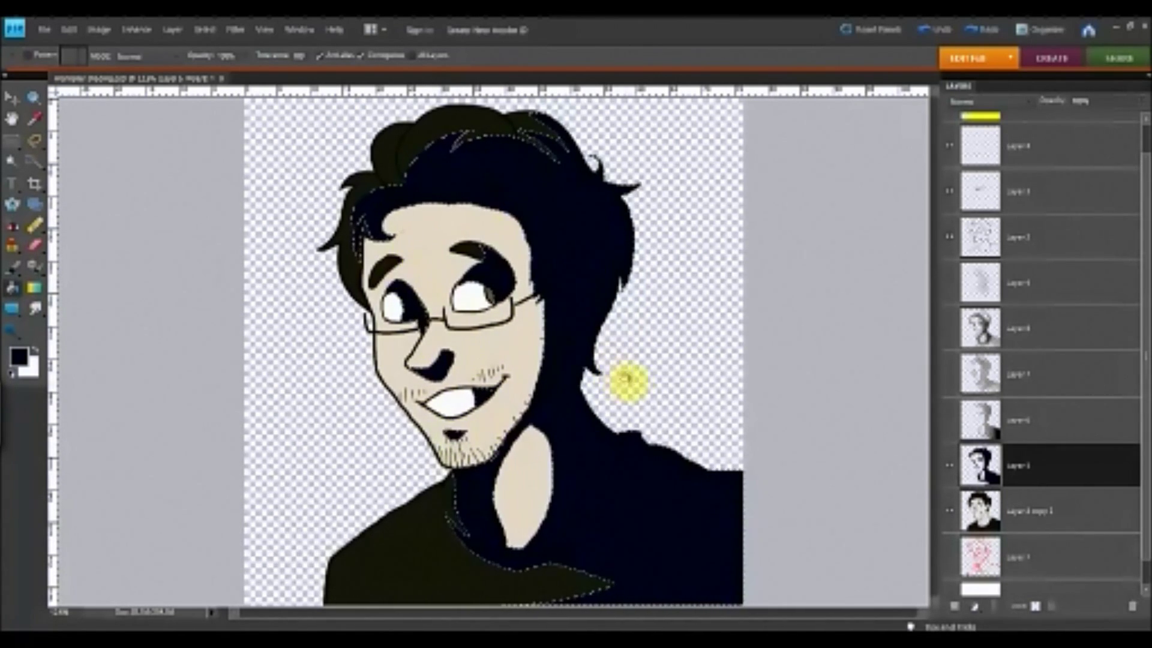
{"action": "key", "text": "ctrl+d"}
{"action": "left_click", "coordinate": [1140, 100]}
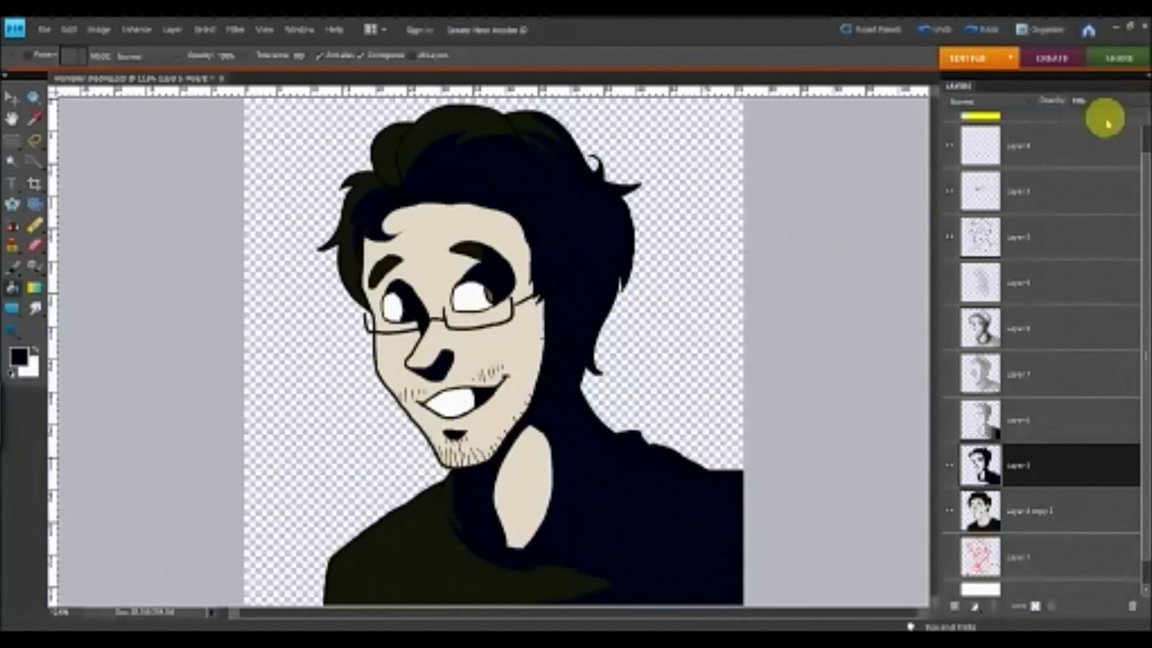
{"action": "left_click_drag", "start_coordinate": [1106, 121], "coordinate": [1087, 131]}
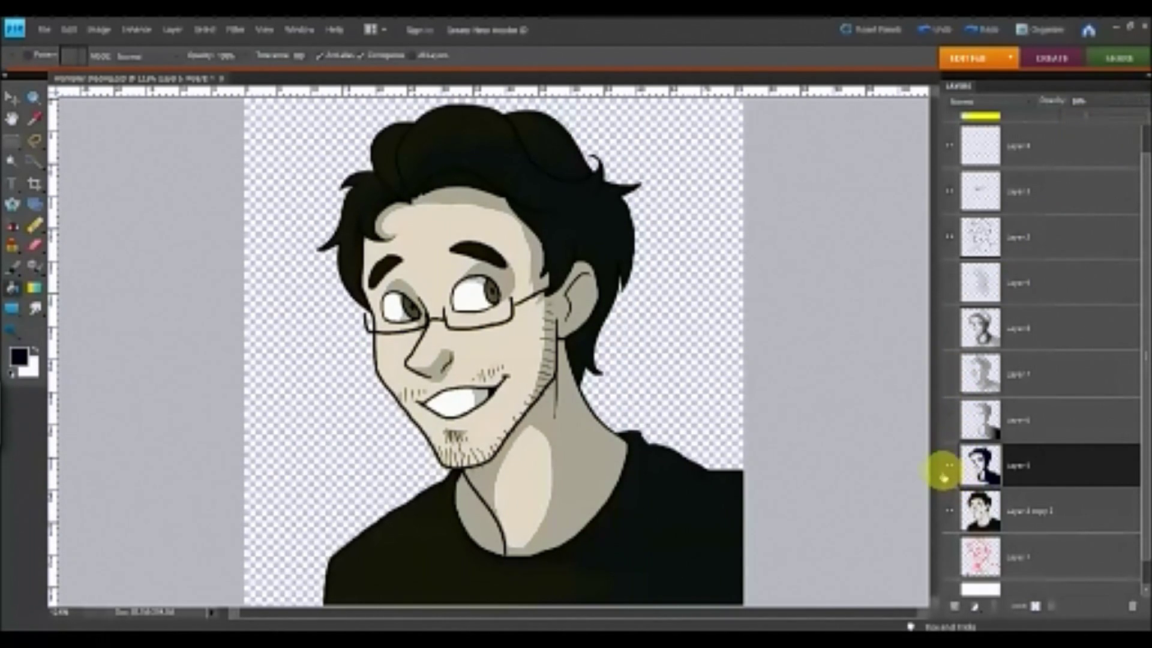
Compare the portrait with and without the yellow tint, the navy solid shadow and the gradient shadow layer.
{"action": "left_click_drag", "start_coordinate": [1144, 390], "coordinate": [1144, 342]}
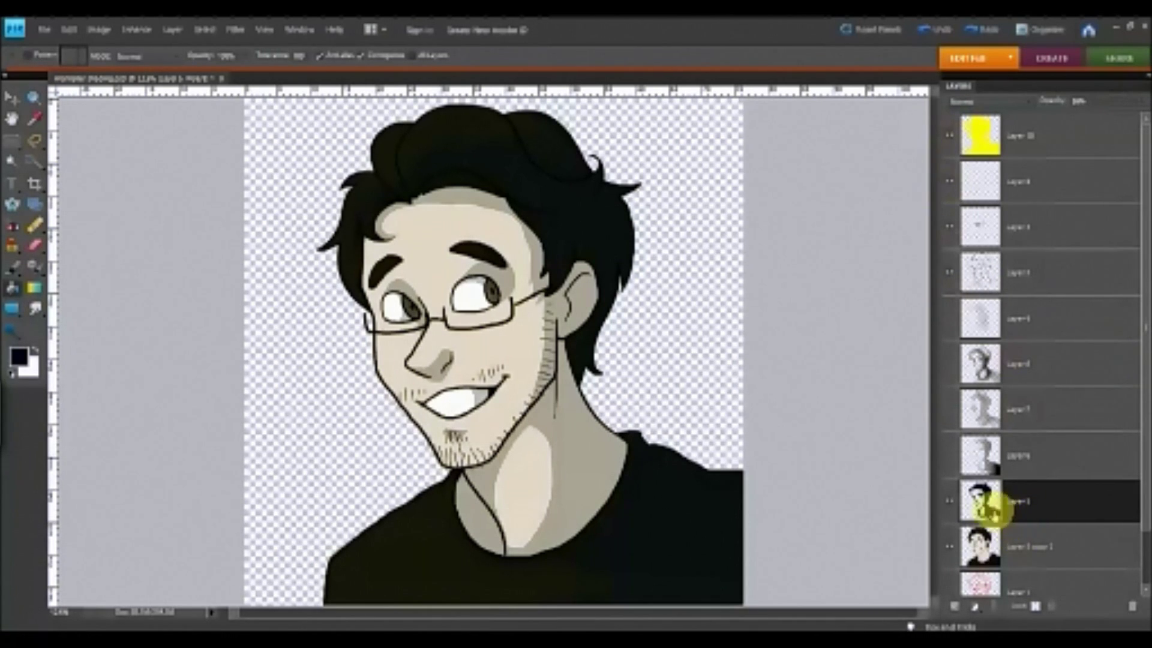
{"action": "left_click", "coordinate": [951, 137]}
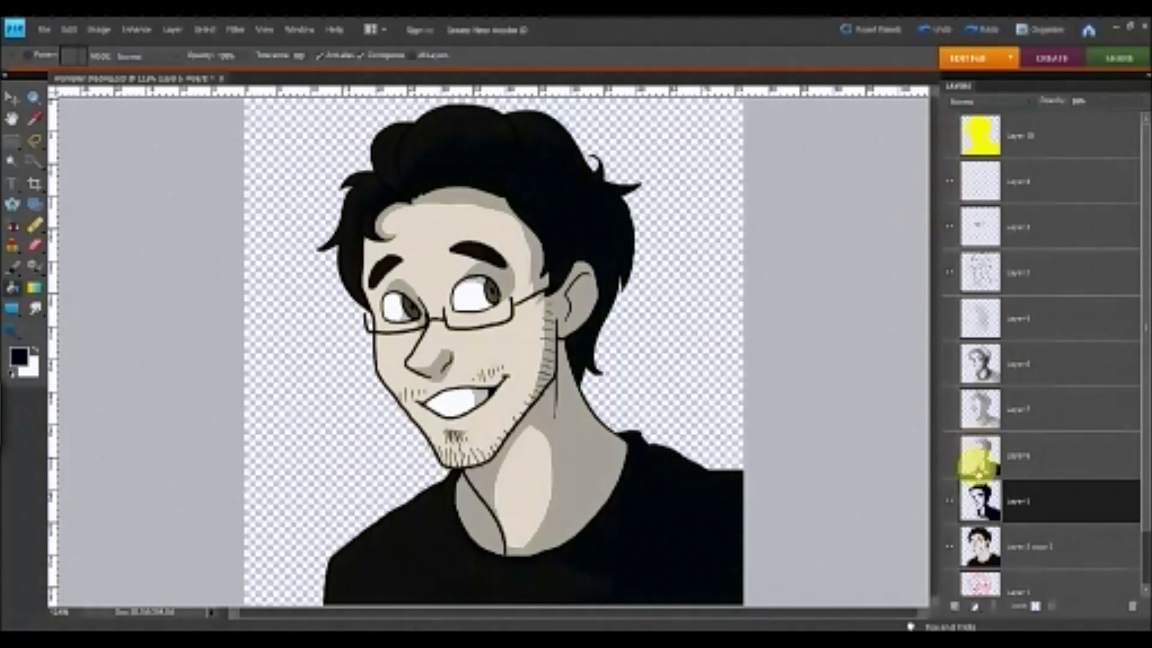
{"action": "left_click", "coordinate": [949, 499]}
{"action": "left_click", "coordinate": [949, 462]}
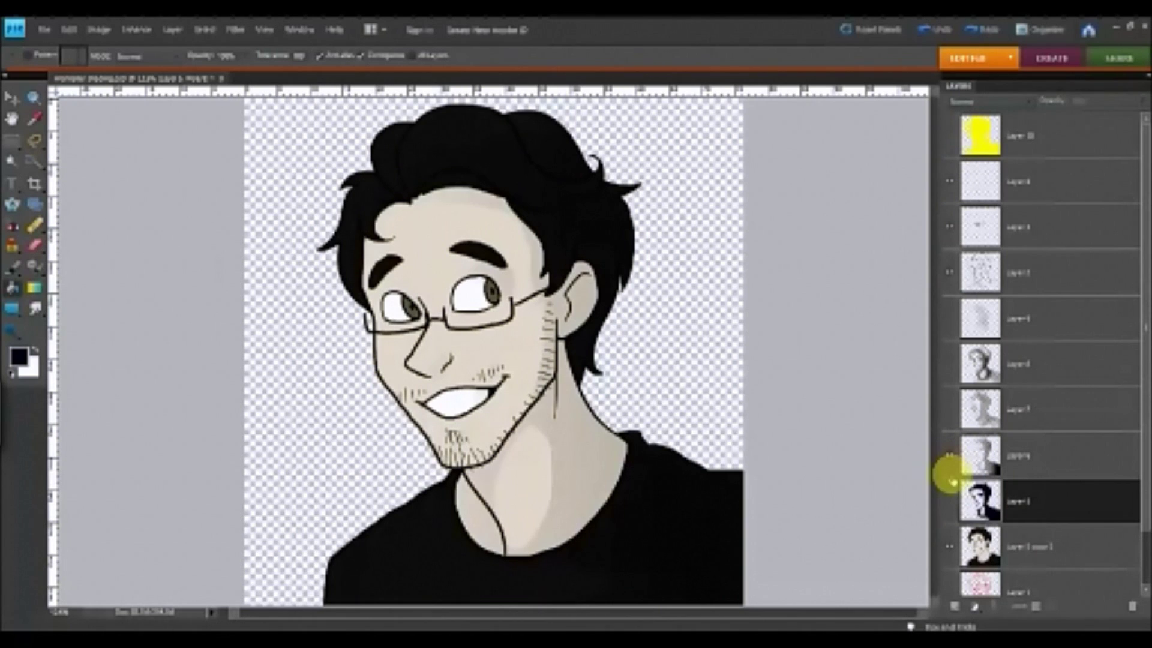
{"action": "left_click", "coordinate": [951, 501]}
{"action": "left_click", "coordinate": [951, 501]}
{"action": "left_click", "coordinate": [950, 459]}
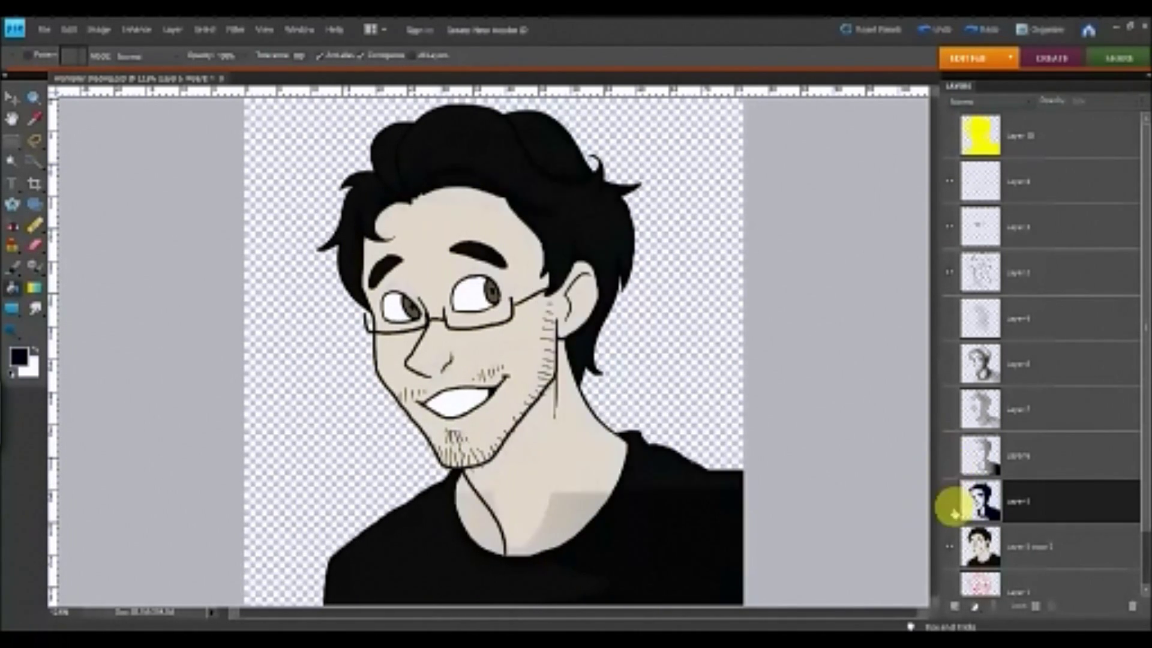
{"action": "left_click", "coordinate": [951, 504]}
{"action": "left_click", "coordinate": [949, 139]}
{"action": "left_click", "coordinate": [949, 136]}
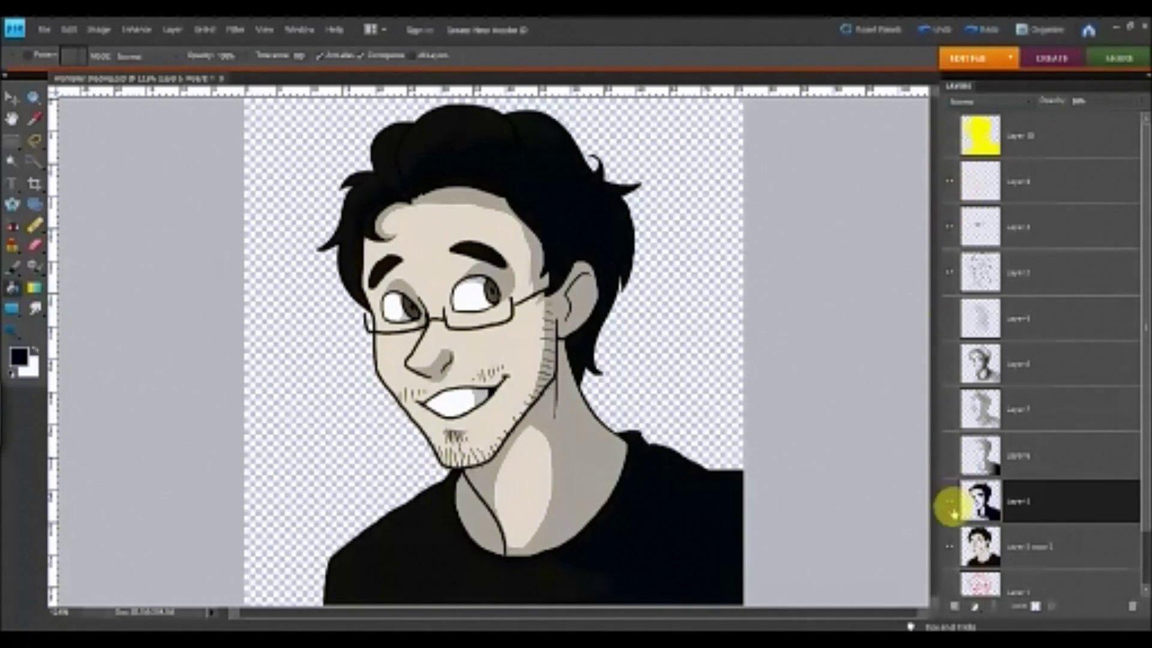
{"action": "left_click", "coordinate": [952, 150]}
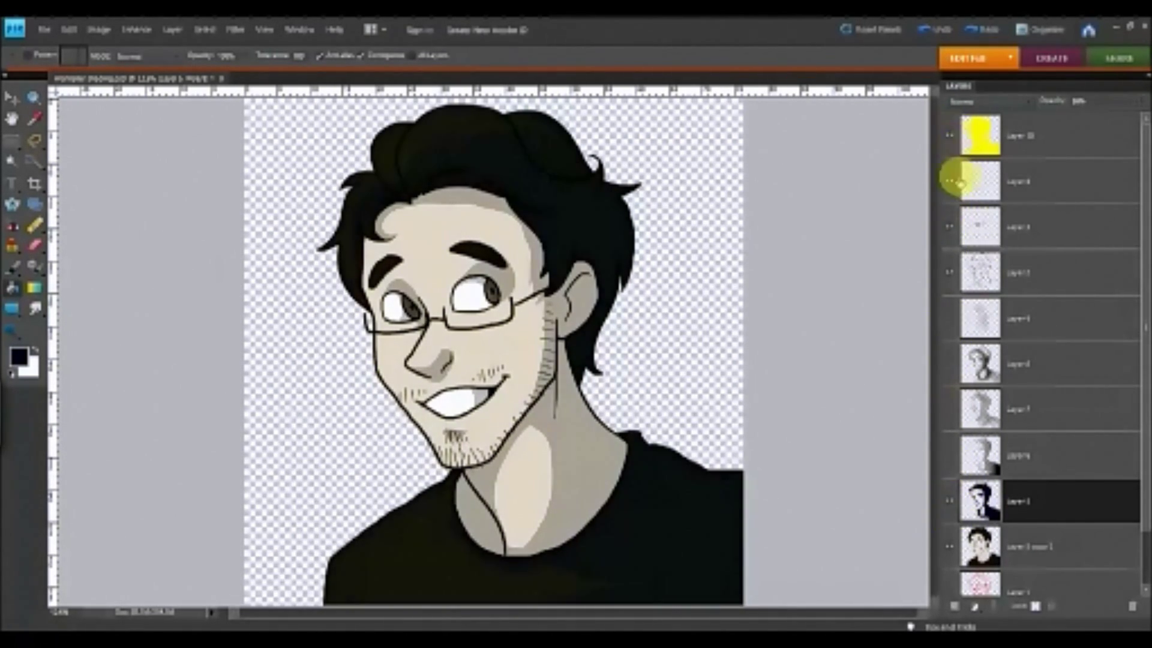
{"action": "left_click", "coordinate": [951, 141]}
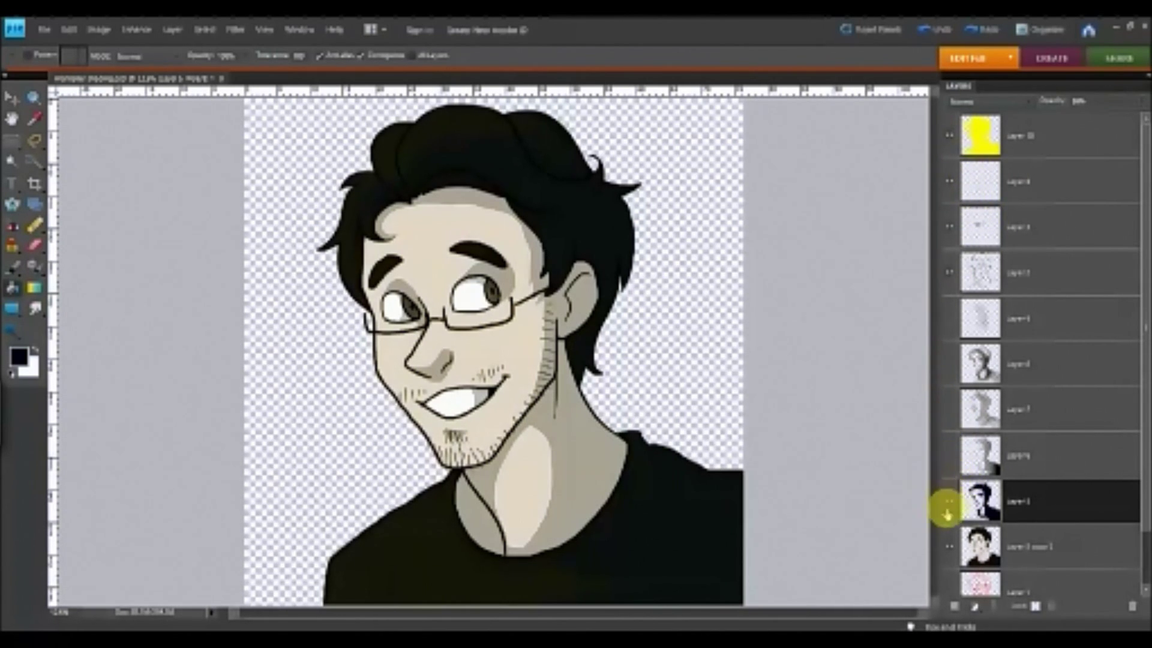
Hide the solid shadow layer and show the soft shading layers under the yellow tint.
{"action": "left_click", "coordinate": [948, 408]}
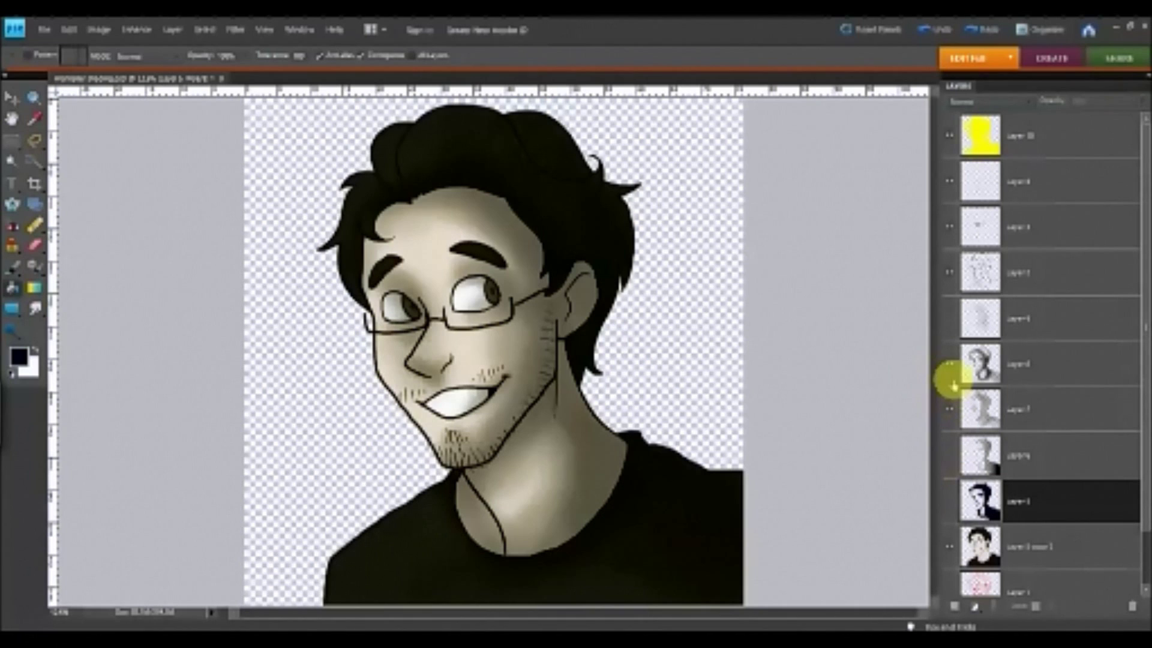
{"action": "left_click", "coordinate": [948, 318]}
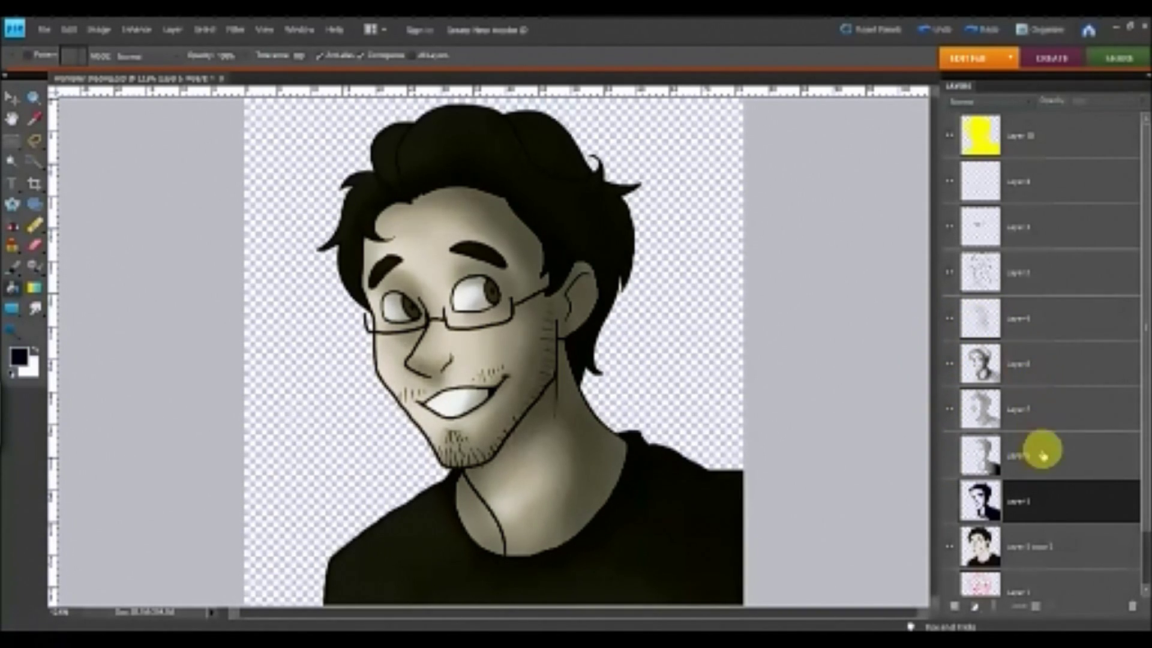
Try to merge the three soft shading layers into a single layer.
{"action": "left_click", "coordinate": [1016, 411]}
{"action": "left_click", "coordinate": [1024, 309], "text": "shift"}
{"action": "right_click", "coordinate": [1026, 334]}
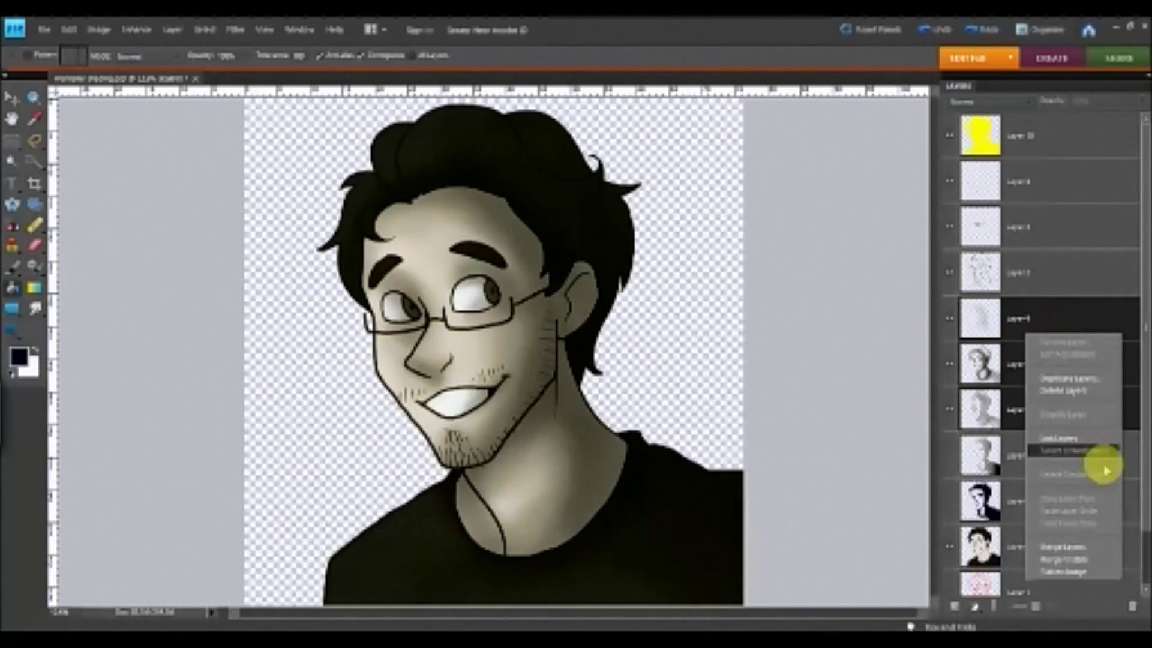
{"action": "left_click", "coordinate": [1038, 547]}
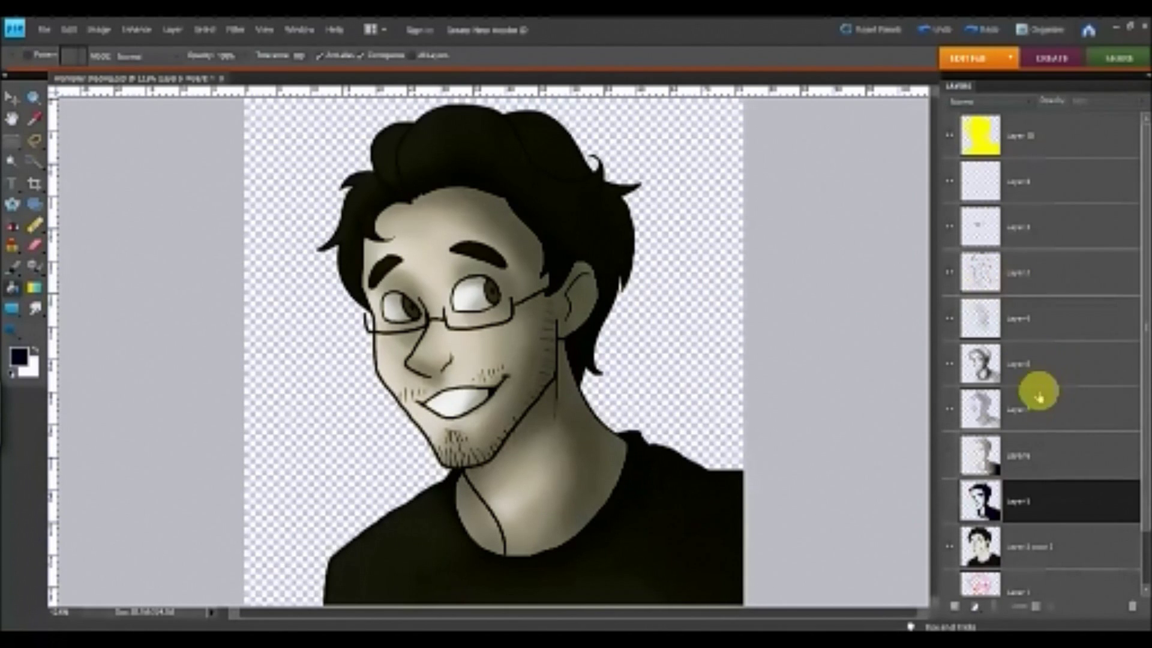
Duplicate the three soft shading layers together so the originals are preserved.
{"action": "left_click", "coordinate": [1025, 455]}
{"action": "left_click", "coordinate": [1028, 410]}
{"action": "left_click", "coordinate": [1038, 319], "text": "shift"}
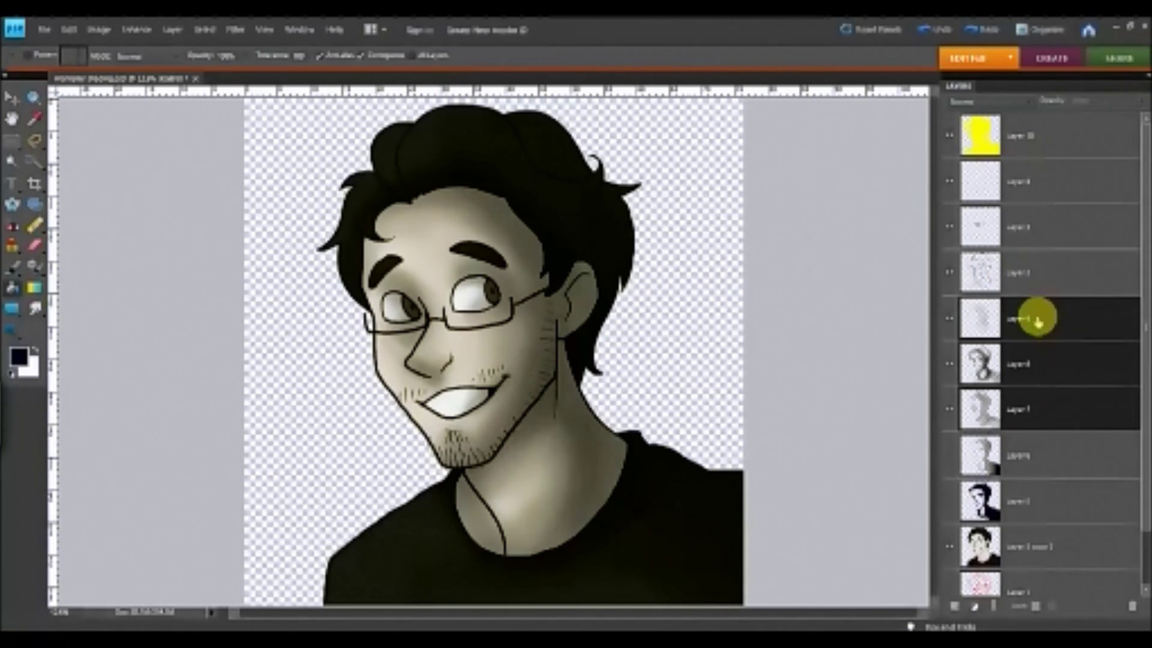
{"action": "right_click", "coordinate": [1037, 321]}
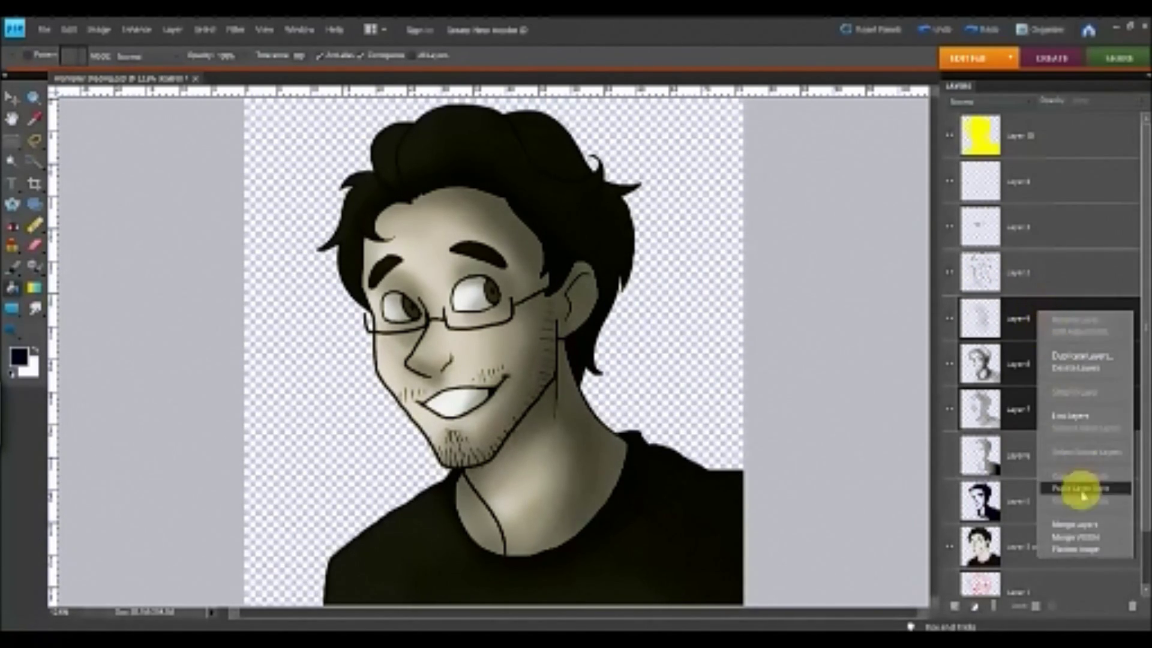
{"action": "left_click", "coordinate": [1078, 354]}
{"action": "left_click", "coordinate": [498, 175]}
Merge the three duplicated shading layers into one and hide the original soft shading layers.
{"action": "right_click", "coordinate": [1044, 354]}
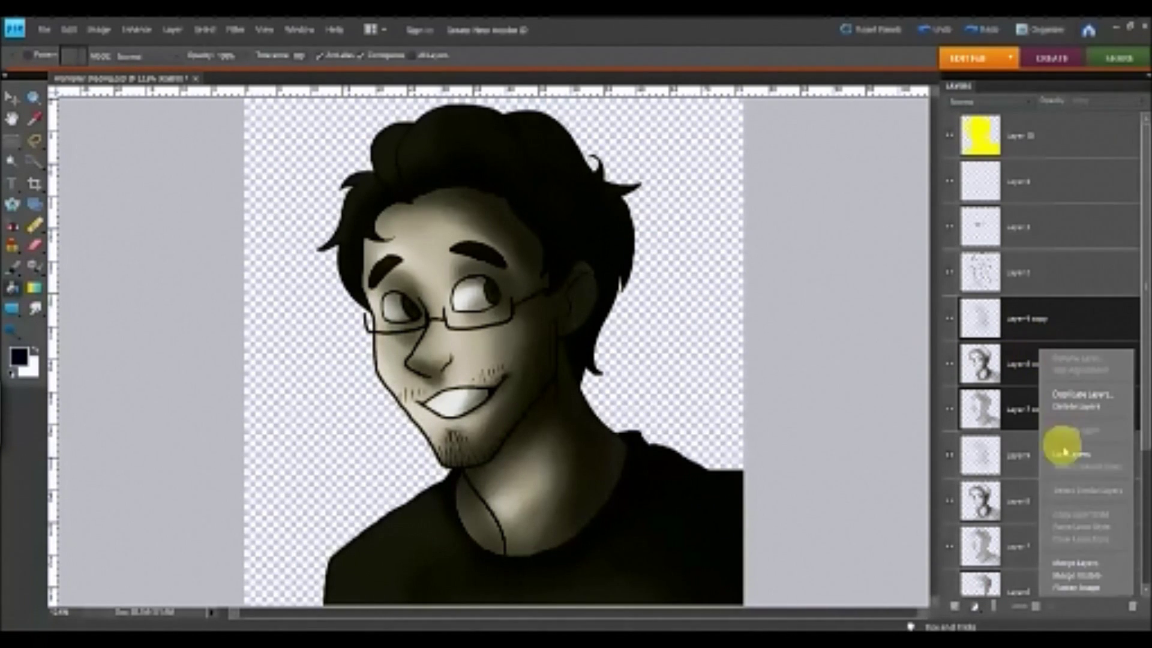
{"action": "left_click", "coordinate": [1073, 564]}
{"action": "left_click", "coordinate": [951, 377]}
{"action": "left_click", "coordinate": [947, 403]}
{"action": "left_click", "coordinate": [945, 451]}
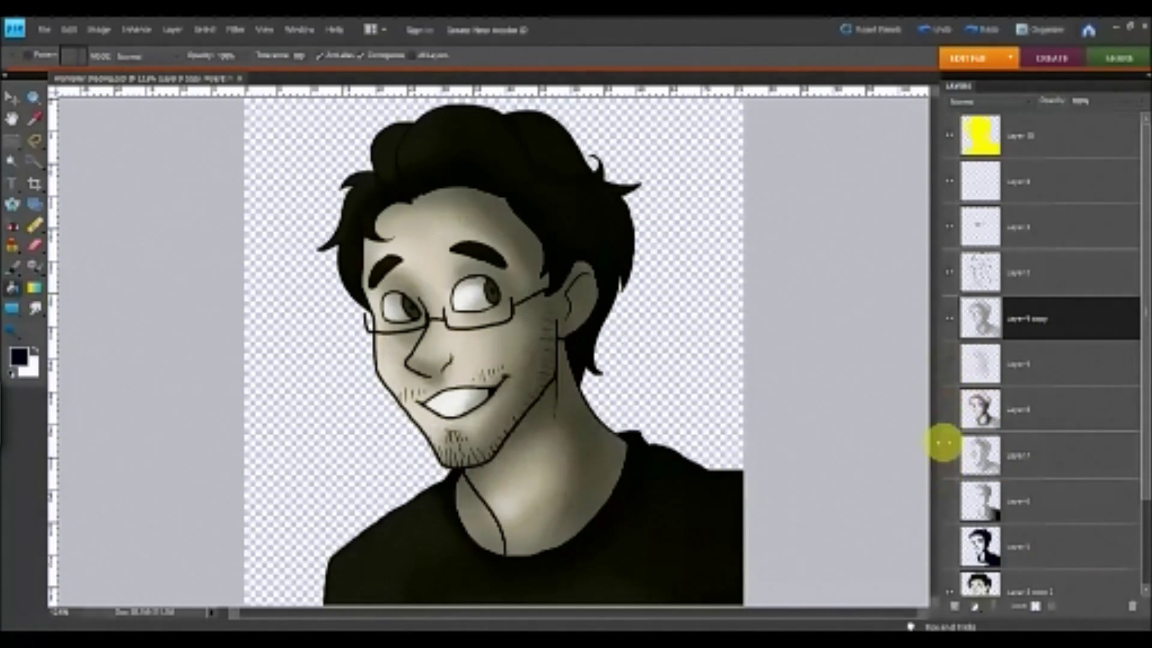
Recolour the merged soft shading dark navy with its transparent pixels locked, unlock it, and slightly lower the layer's opacity.
{"action": "left_click", "coordinate": [1035, 606]}
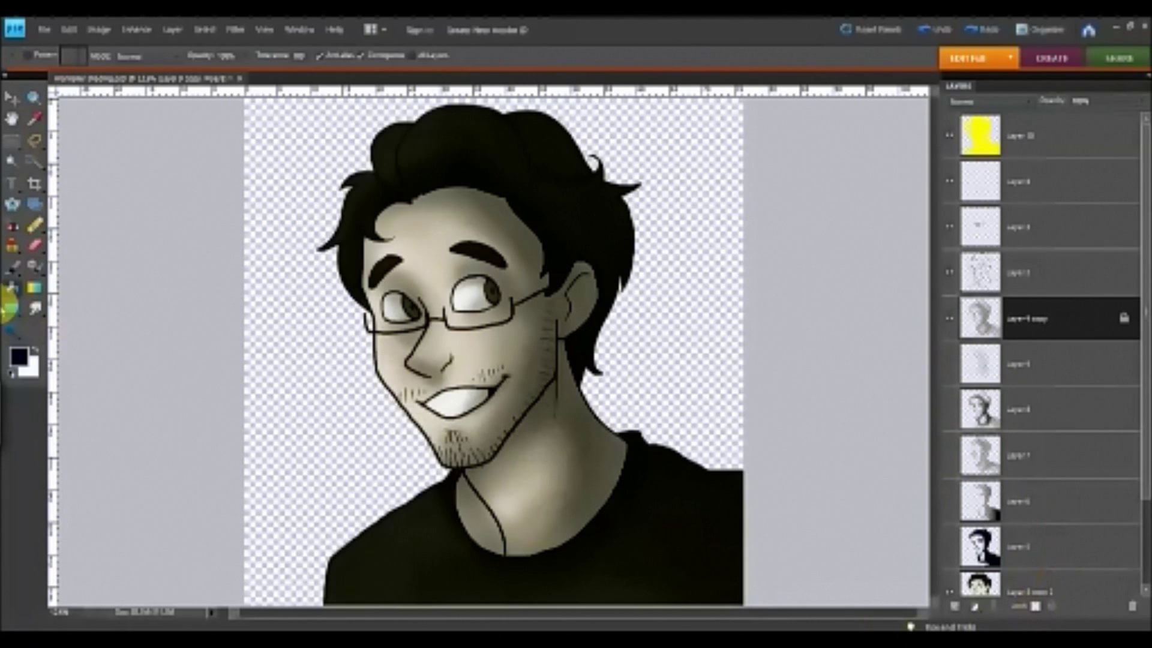
{"action": "left_click", "coordinate": [12, 268]}
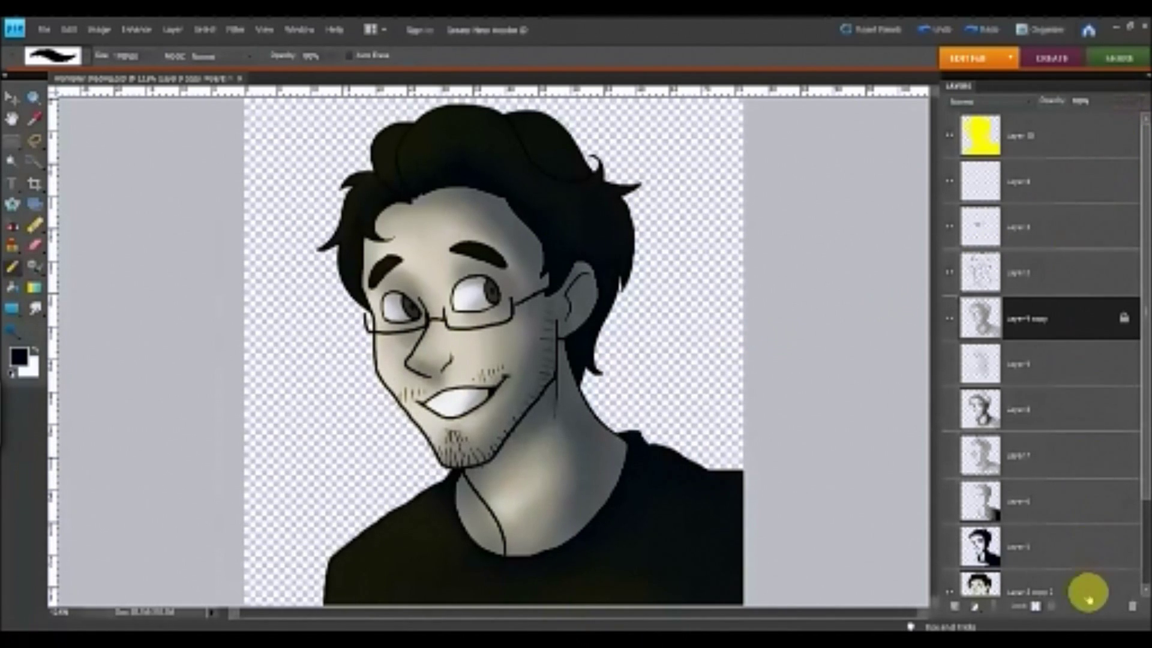
{"action": "left_click", "coordinate": [1035, 607]}
{"action": "left_click", "coordinate": [1140, 101]}
{"action": "left_click_drag", "start_coordinate": [1139, 114], "coordinate": [1129, 123]}
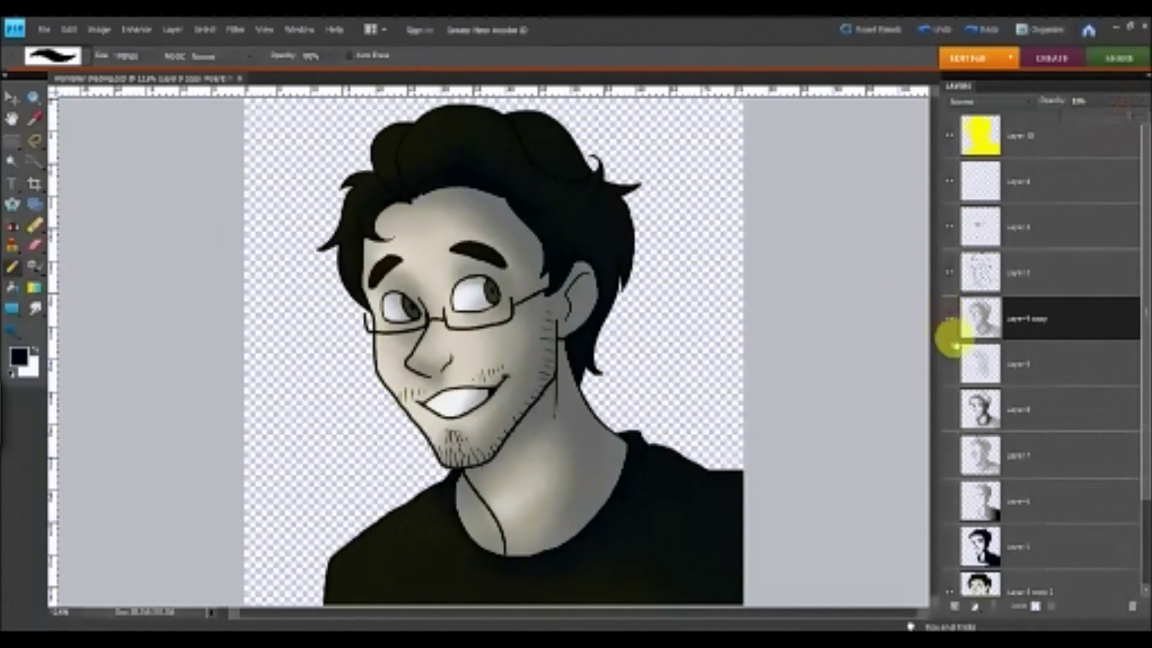
Compare the merged navy shading with the original soft shading layers, and view the whole portrait at a reduced zoom.
{"action": "left_click", "coordinate": [949, 455]}
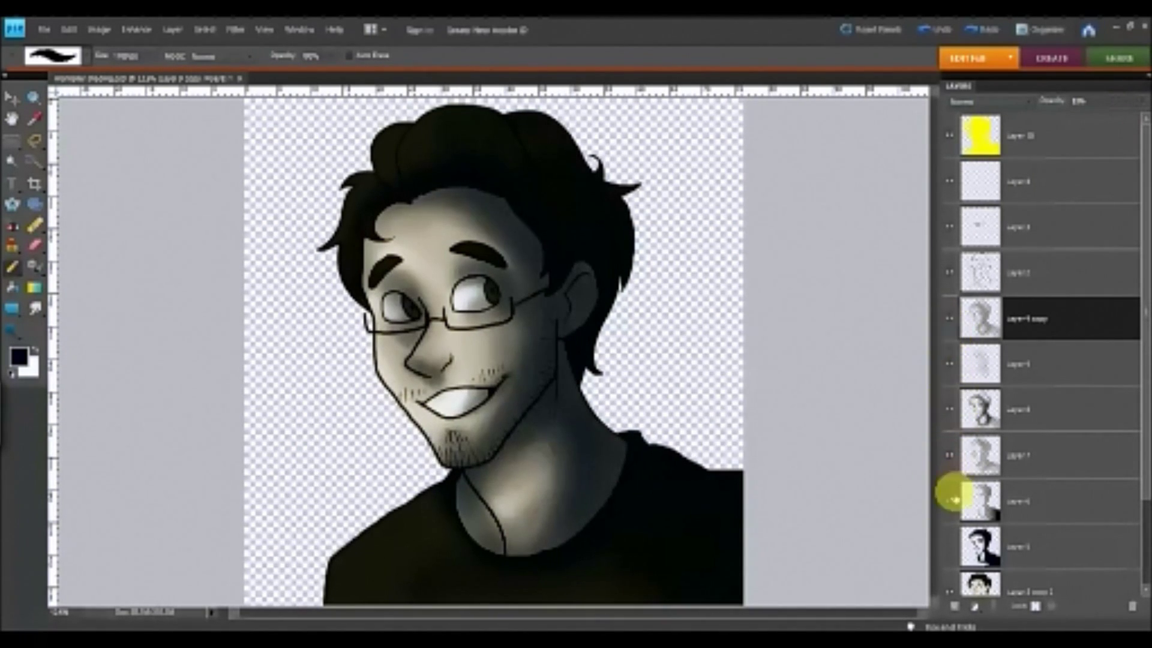
{"action": "left_click", "coordinate": [948, 321]}
{"action": "left_click", "coordinate": [948, 319]}
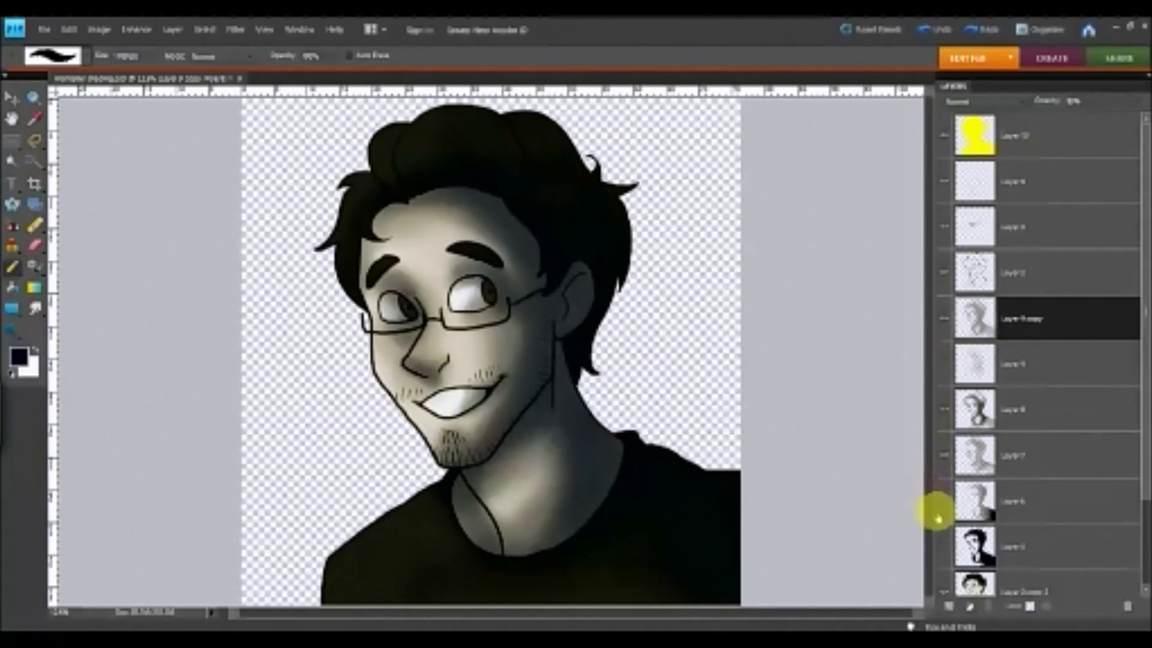
{"action": "left_click", "coordinate": [945, 450]}
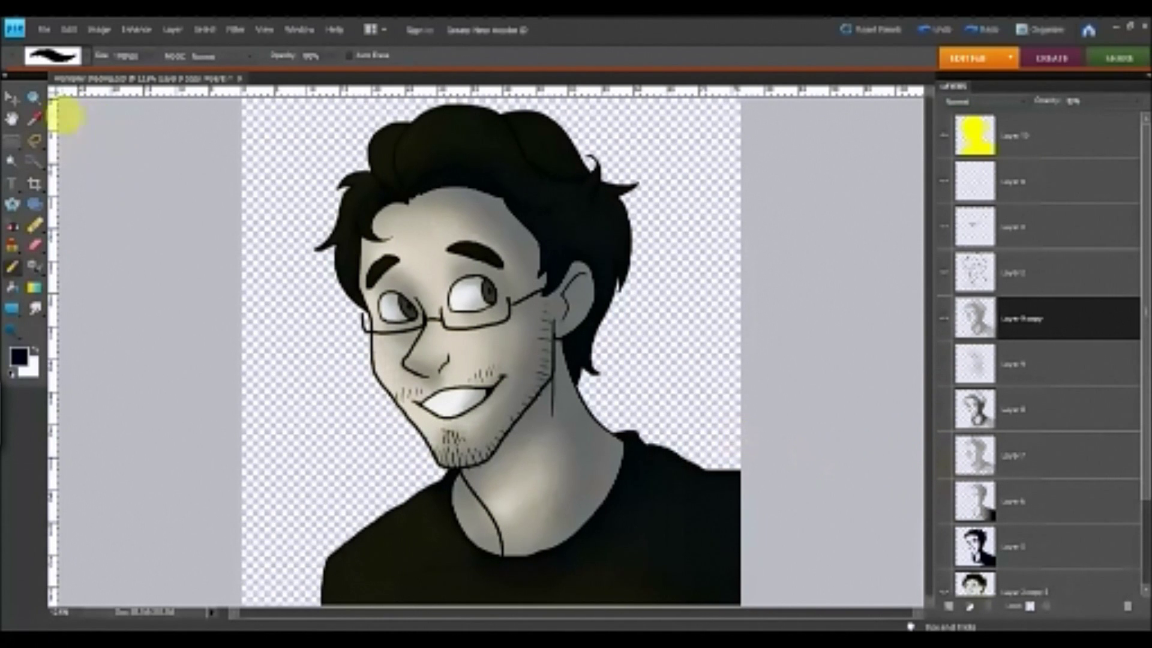
{"action": "left_click", "coordinate": [33, 98]}
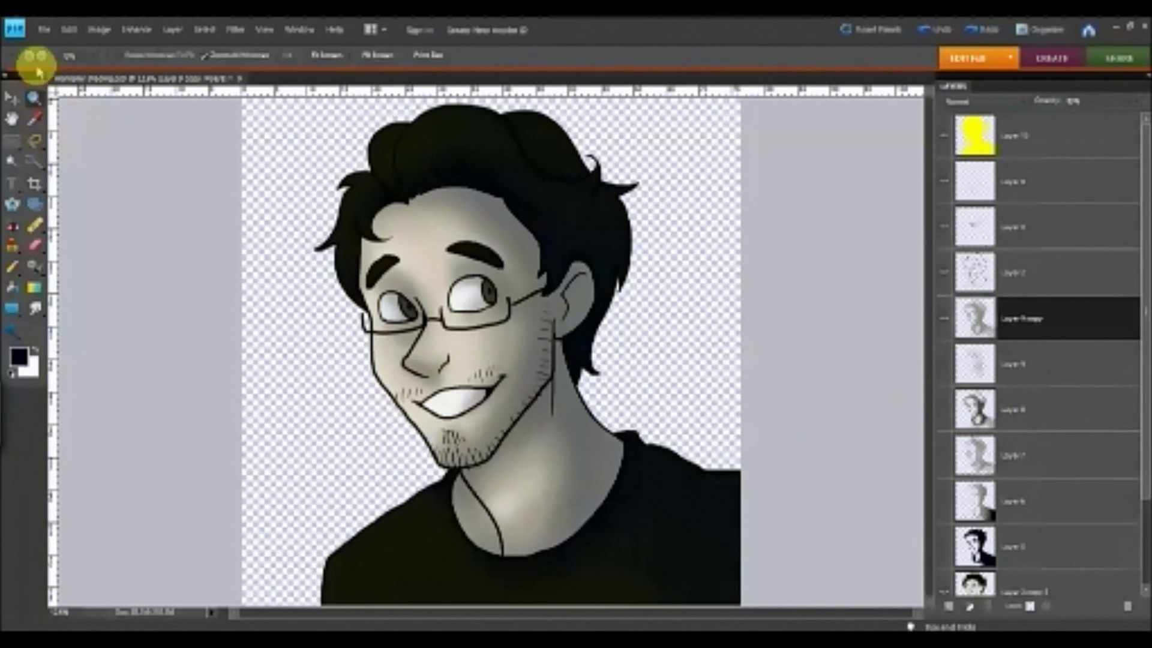
{"action": "left_click", "coordinate": [113, 161]}
{"action": "left_click", "coordinate": [29, 55]}
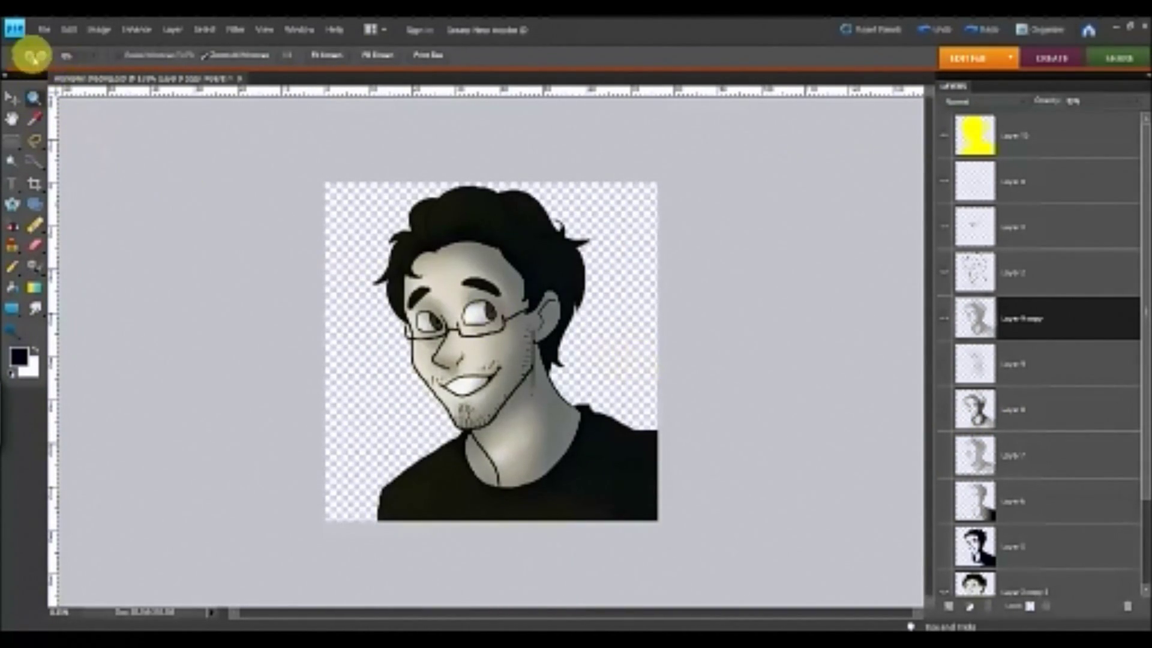
{"action": "left_click", "coordinate": [281, 133]}
Show the navy solid shadow layer under the soft shading and check the portrait with the other shading layers toggled.
{"action": "left_click", "coordinate": [944, 549]}
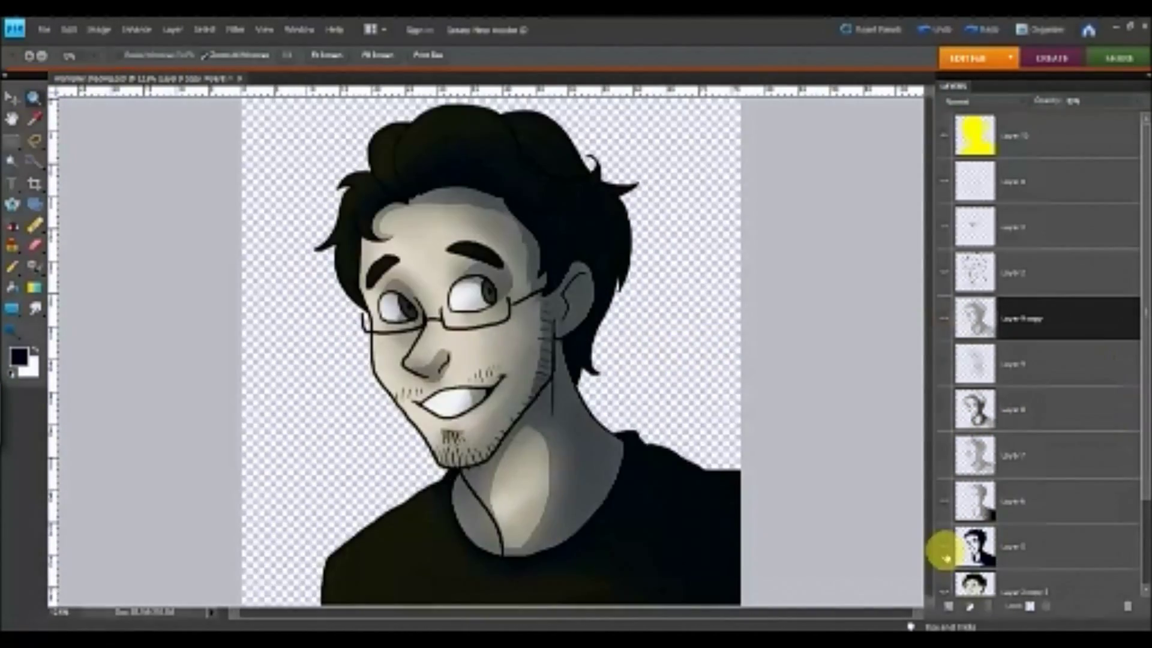
{"action": "left_click", "coordinate": [946, 504]}
{"action": "left_click", "coordinate": [946, 504]}
{"action": "scroll", "coordinate": [1138, 396], "scroll_direction": "down", "scroll_amount": 3}
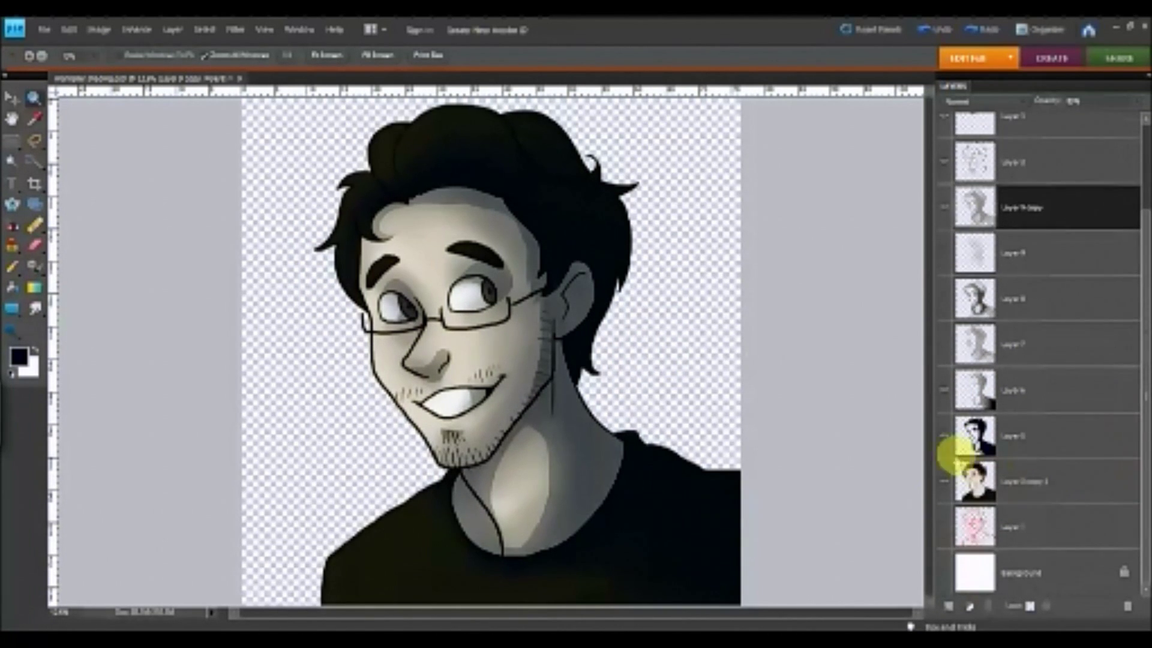
{"action": "left_click", "coordinate": [946, 342]}
{"action": "left_click", "coordinate": [945, 342]}
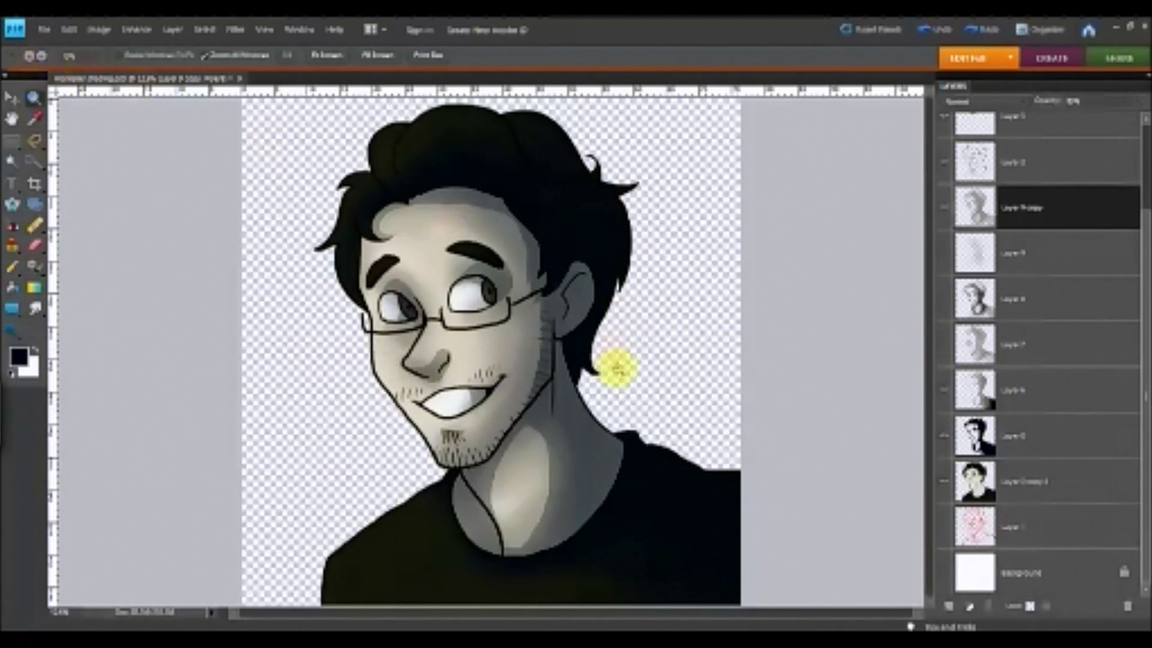
{"action": "left_click", "coordinate": [617, 368]}
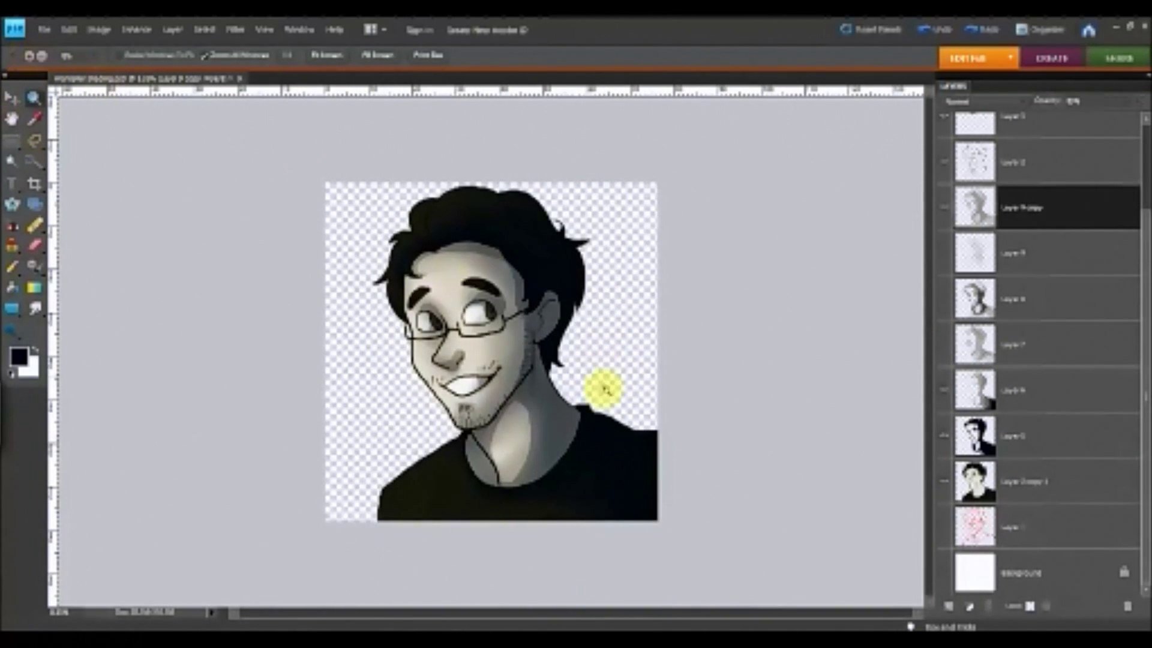
{"action": "left_click", "coordinate": [522, 393]}
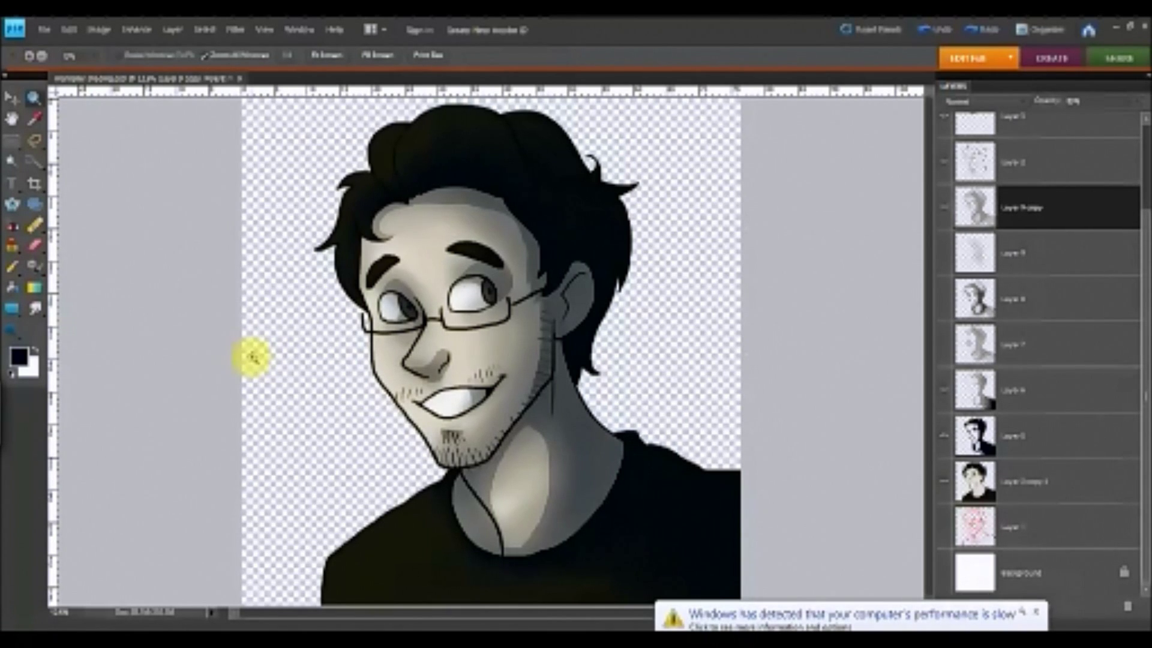
Dismiss the Windows performance notification and close the Notification Area Icons window.
{"action": "left_click", "coordinate": [1035, 612]}
{"action": "left_click", "coordinate": [1023, 612]}
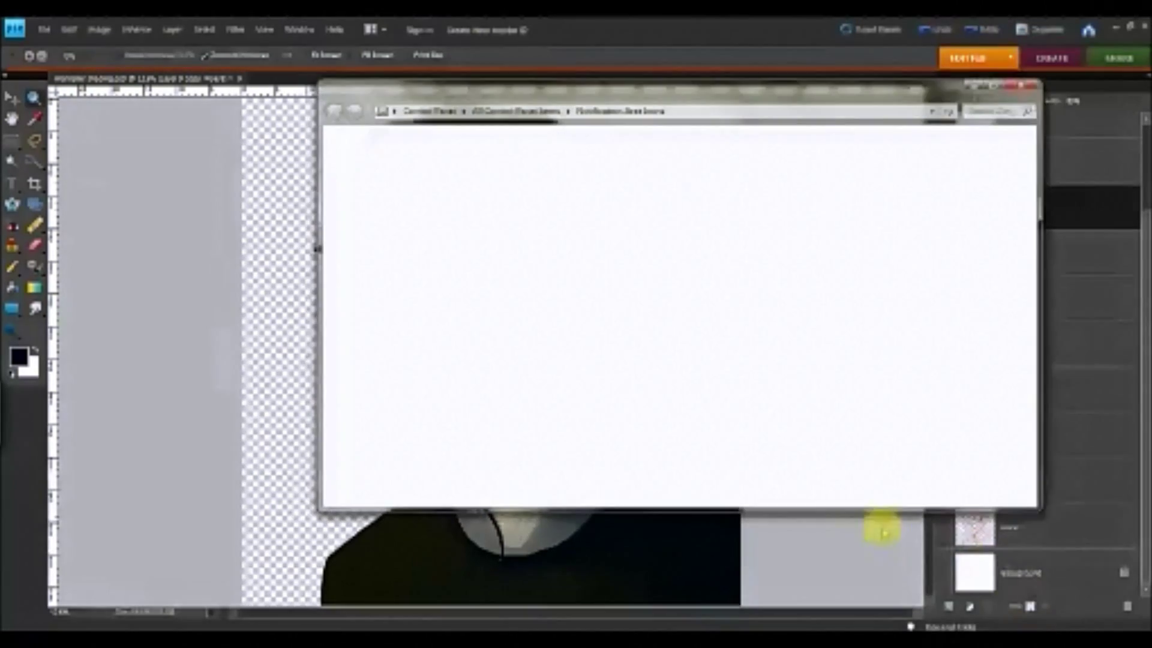
{"action": "left_click", "coordinate": [1016, 86]}
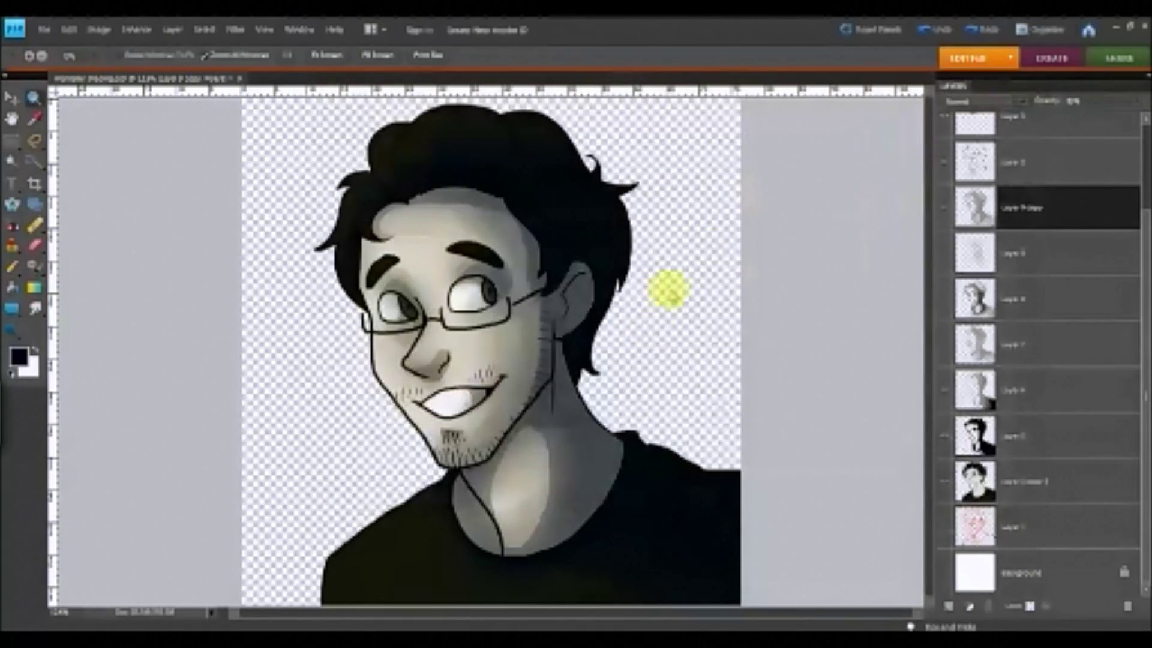